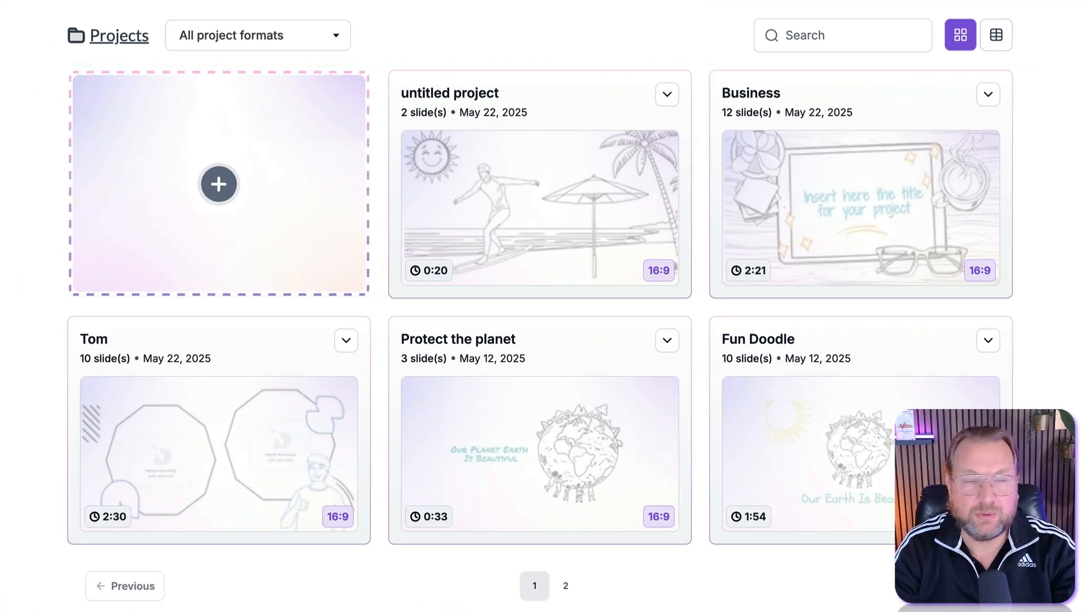
Look through the tutorial cards listed below the projects on the dashboard
{"action": "scroll", "coordinate": [539, 307], "scroll_direction": "down", "scroll_amount": 14}
{"action": "scroll", "coordinate": [540, 307], "scroll_direction": "down", "scroll_amount": 1}
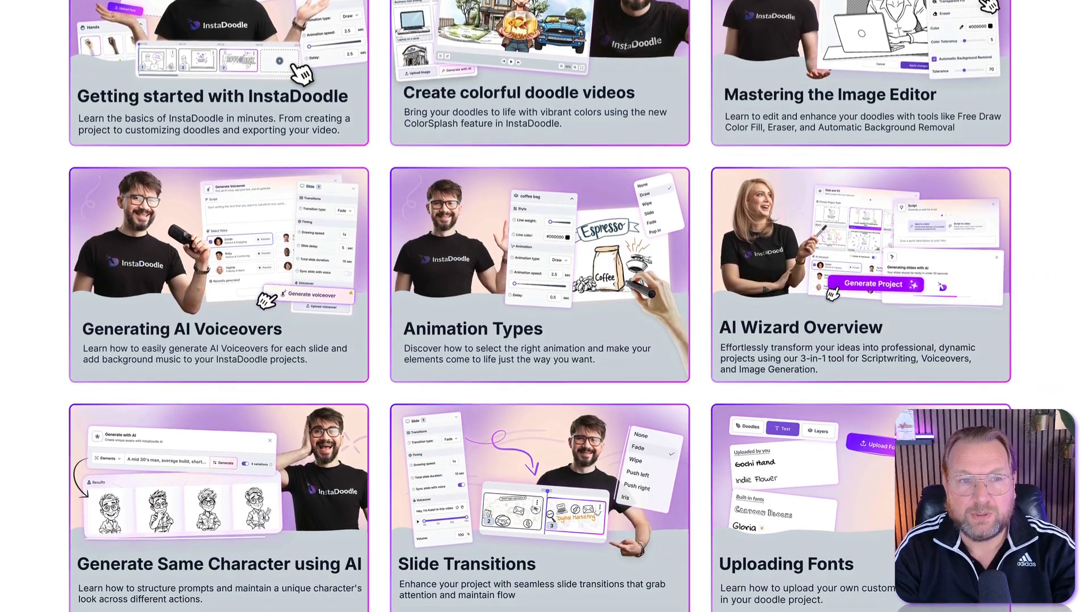
{"action": "scroll", "coordinate": [539, 306], "scroll_direction": "down", "scroll_amount": 3}
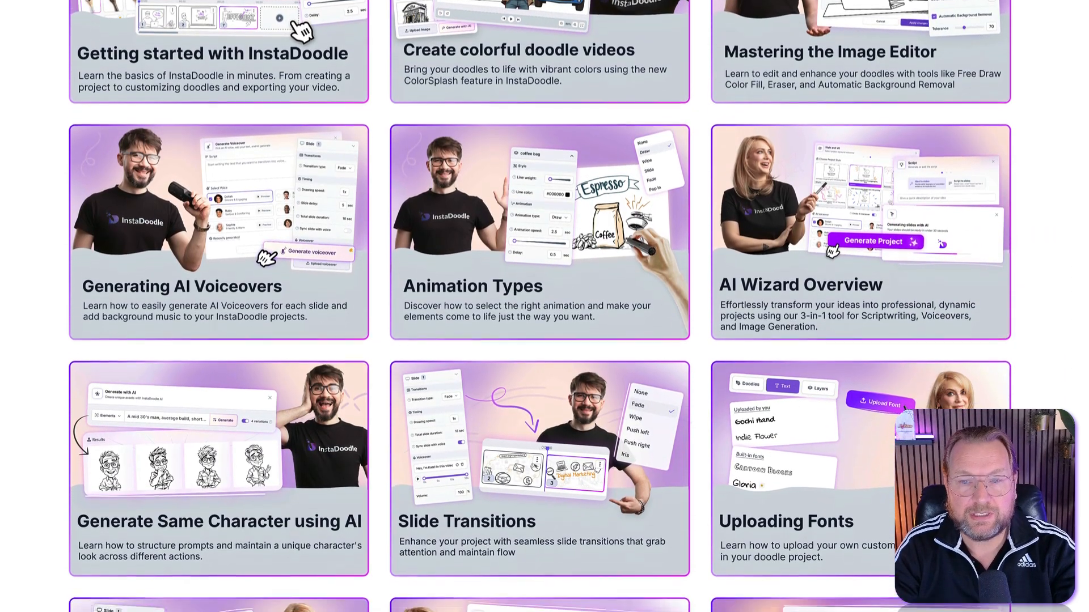
{"action": "scroll", "coordinate": [540, 306], "scroll_direction": "down", "scroll_amount": 4}
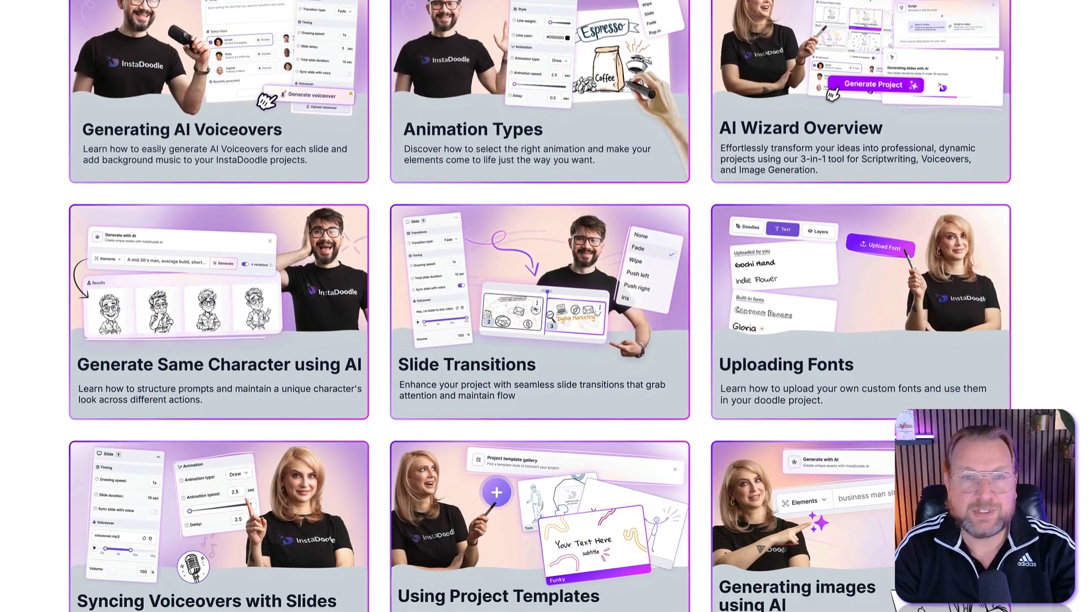
{"action": "scroll", "coordinate": [540, 306], "scroll_direction": "down", "scroll_amount": 5}
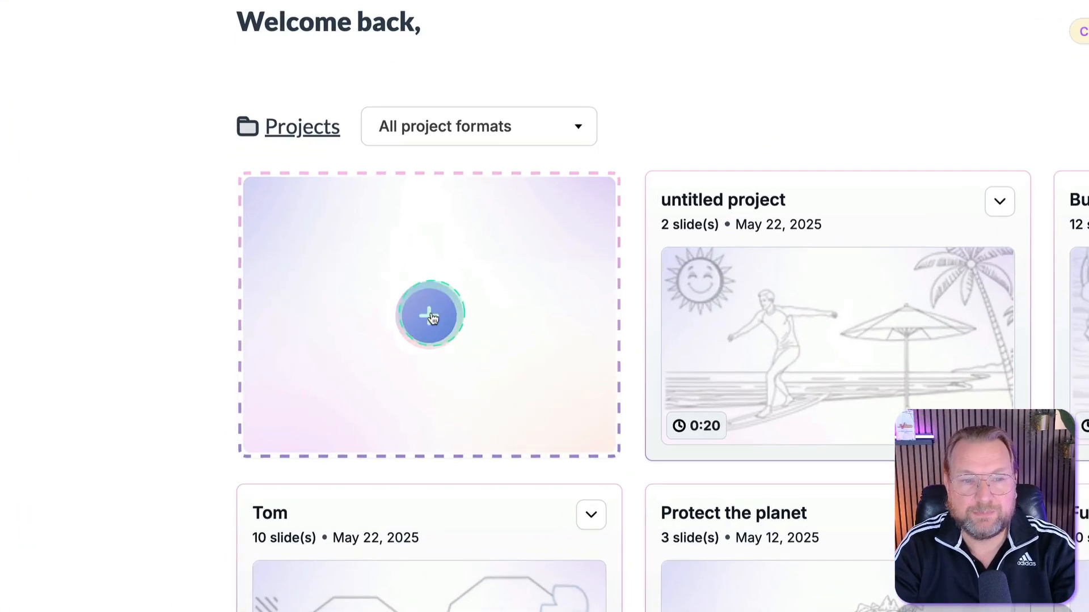
Start a new project in Manual Mode and proceed to the project template gallery
{"action": "left_click", "coordinate": [431, 317]}
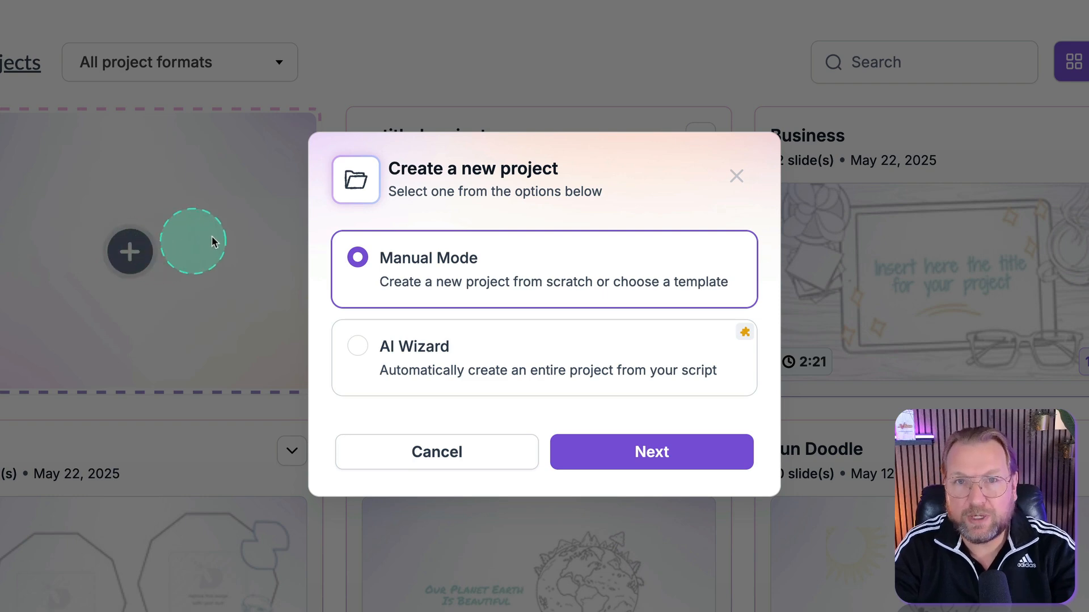
{"action": "left_click_drag", "start_coordinate": [310, 217], "coordinate": [746, 308]}
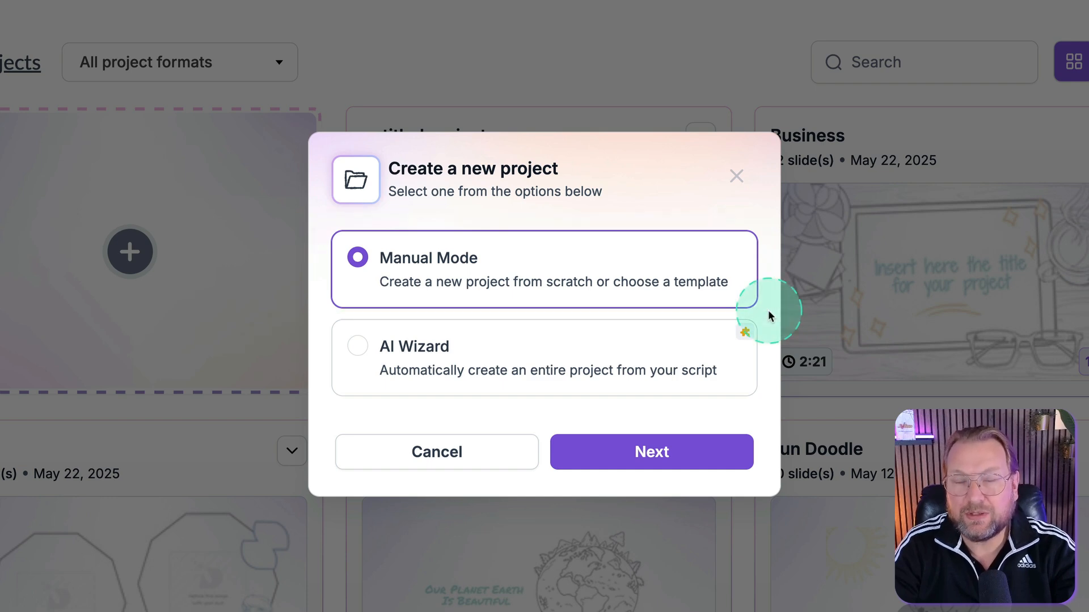
{"action": "mouse_move", "coordinate": [319, 310]}
{"action": "left_mouse_down"}
{"action": "mouse_move", "coordinate": [635, 391]}
{"action": "mouse_move", "coordinate": [761, 402]}
{"action": "left_mouse_up"}
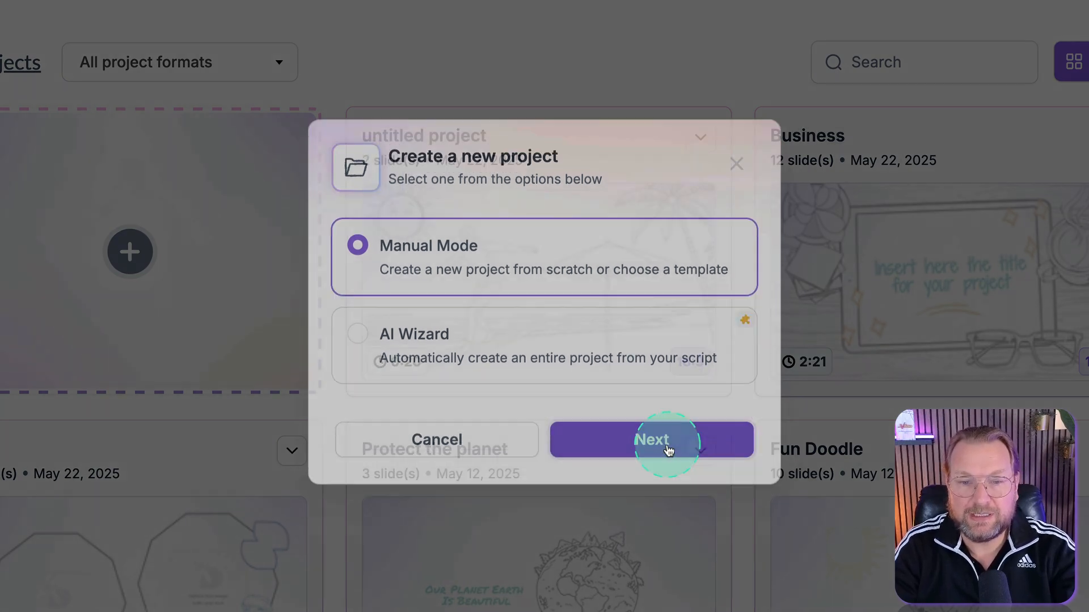
{"action": "left_click", "coordinate": [674, 449]}
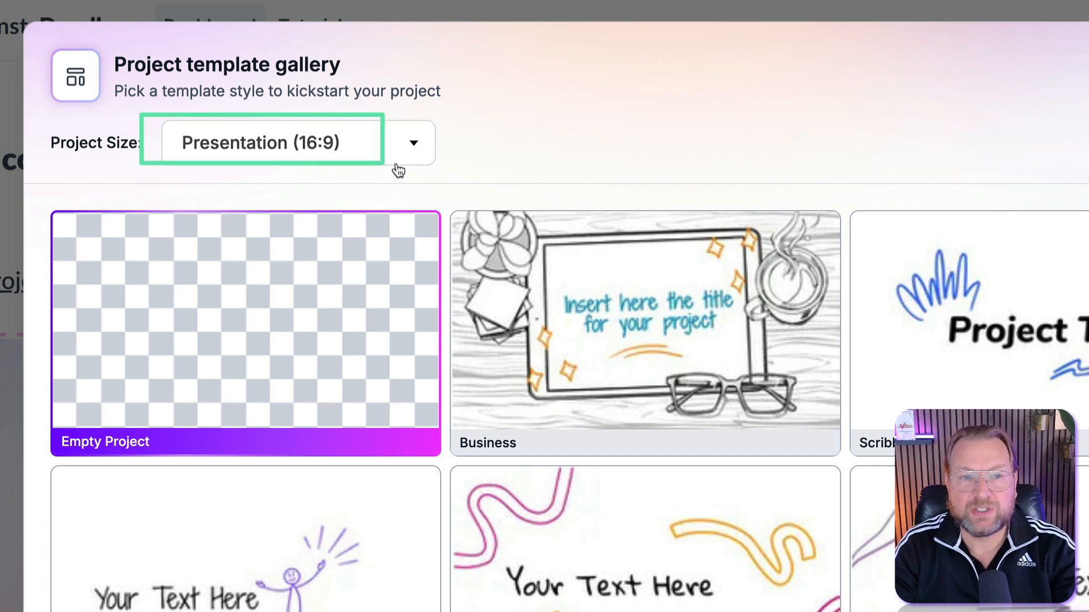
Compare the templates for Instagram Story (9:16), Post (4:5), Feed (5:4) and Square (1:1), and return the project size to Presentation (16:9)
{"action": "left_click", "coordinate": [404, 150]}
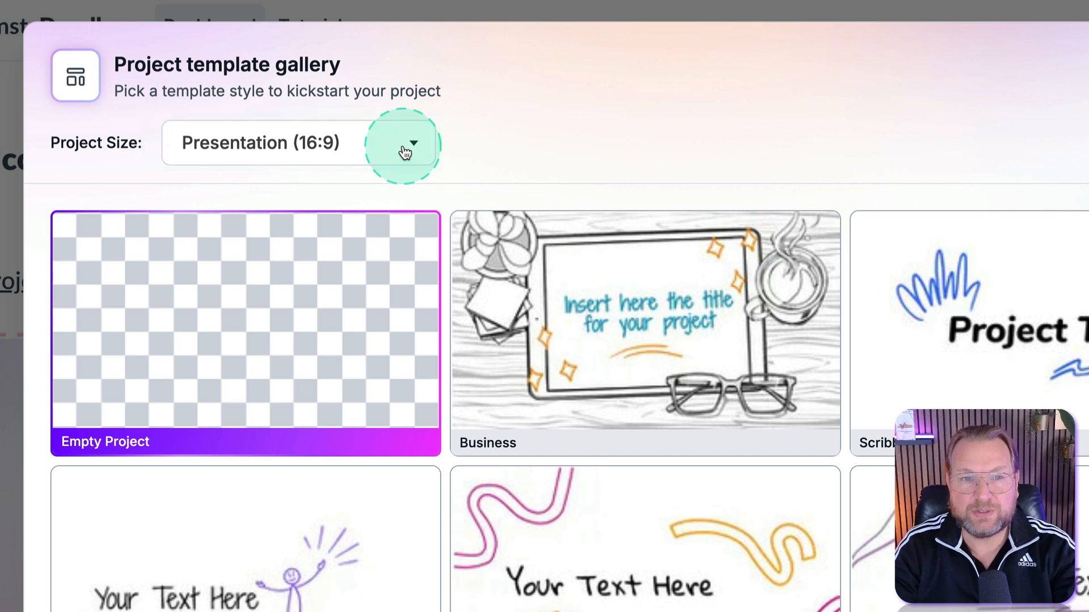
{"action": "left_click", "coordinate": [405, 150]}
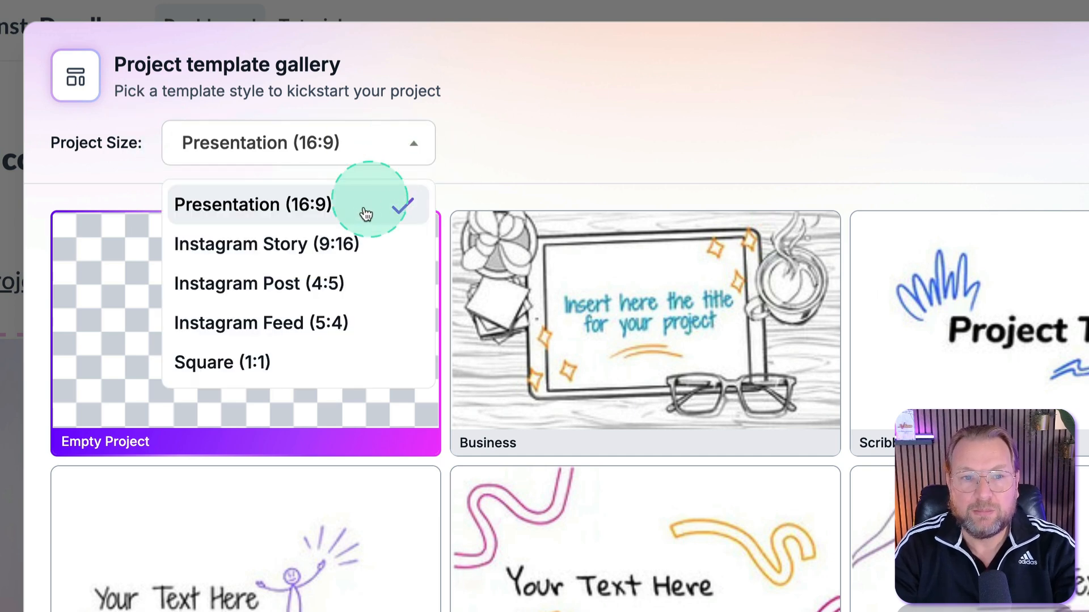
{"action": "left_click", "coordinate": [327, 247]}
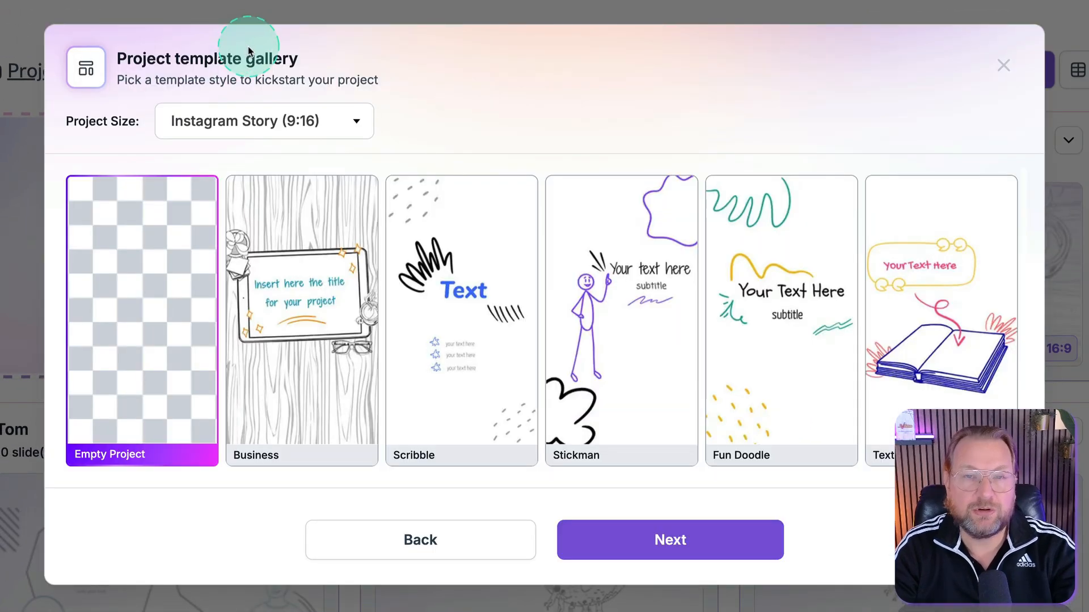
{"action": "left_click", "coordinate": [254, 118]}
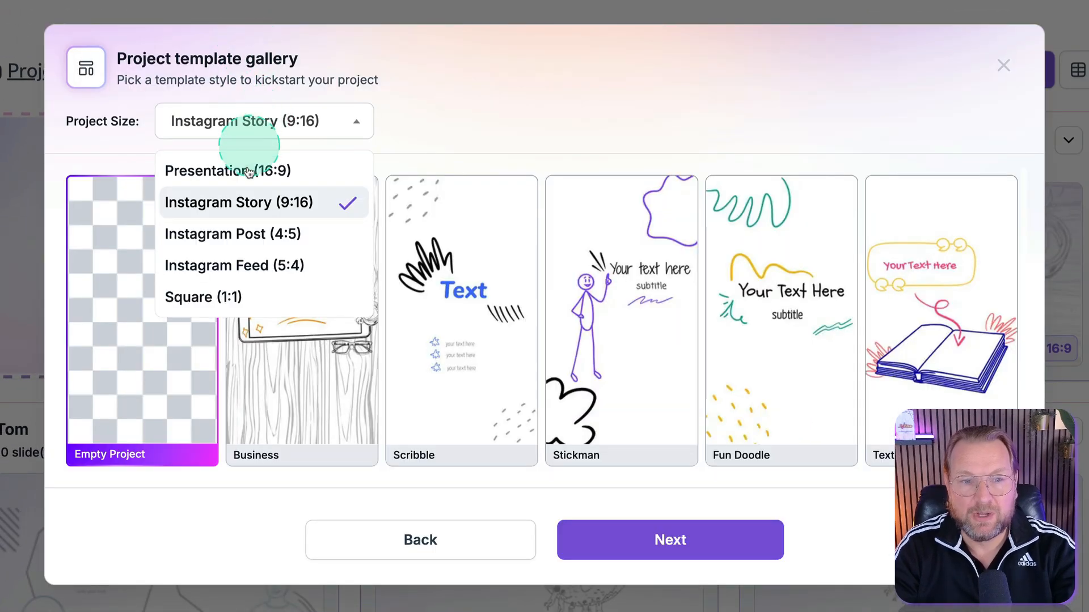
{"action": "left_click", "coordinate": [249, 234]}
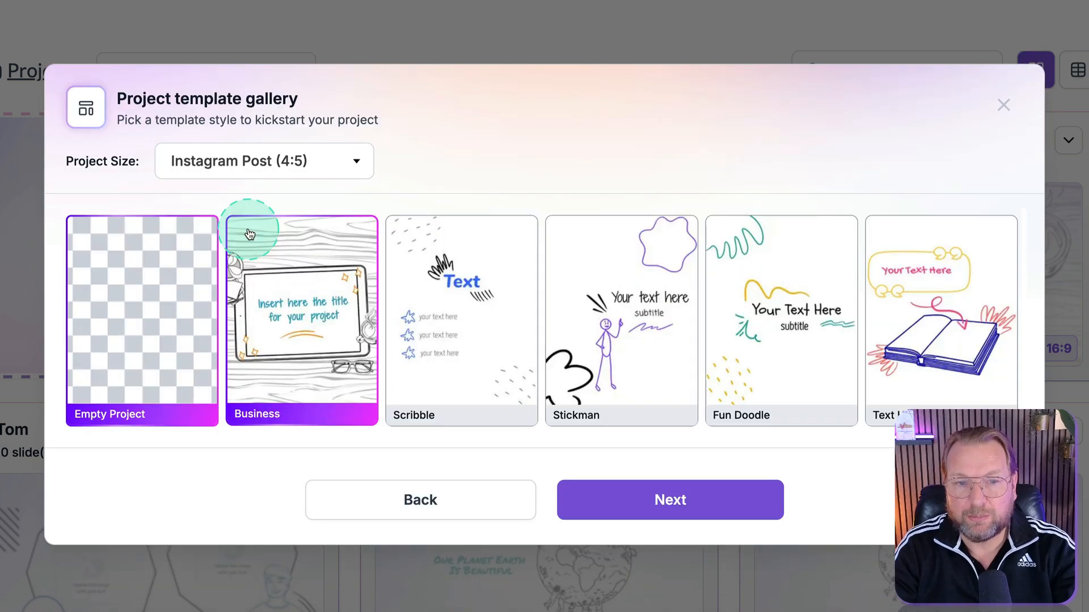
{"action": "left_click", "coordinate": [264, 168]}
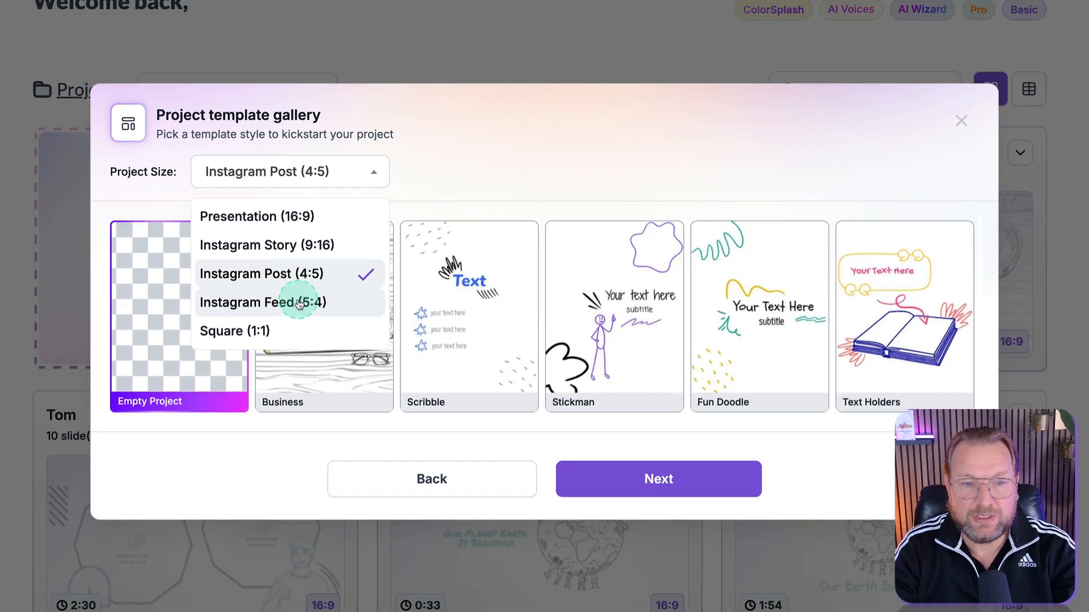
{"action": "left_click", "coordinate": [275, 306]}
{"action": "left_click", "coordinate": [364, 101]}
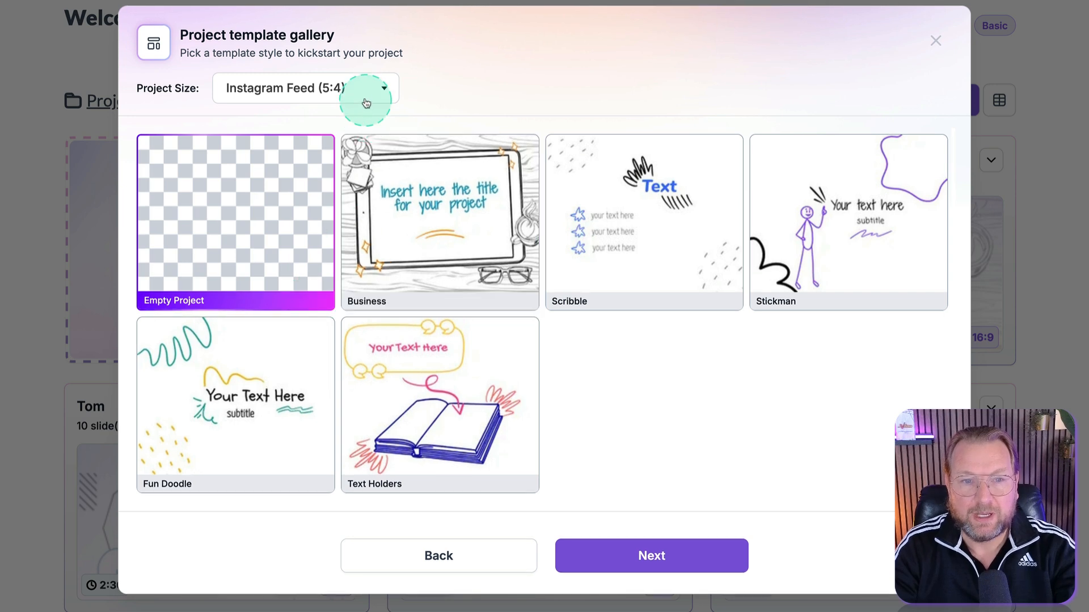
{"action": "left_click", "coordinate": [303, 236]}
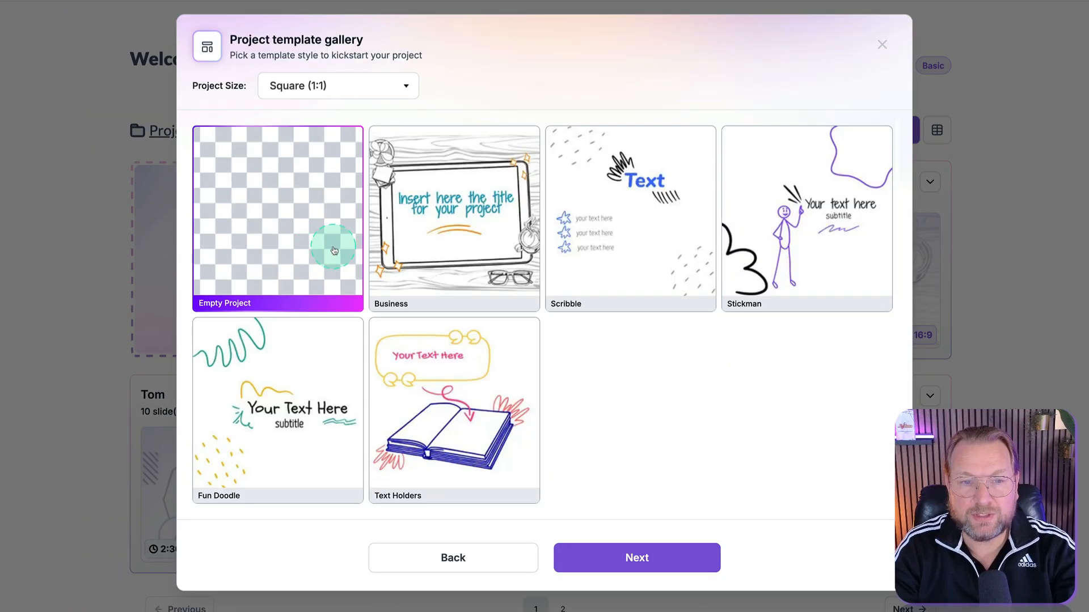
{"action": "left_click", "coordinate": [365, 91]}
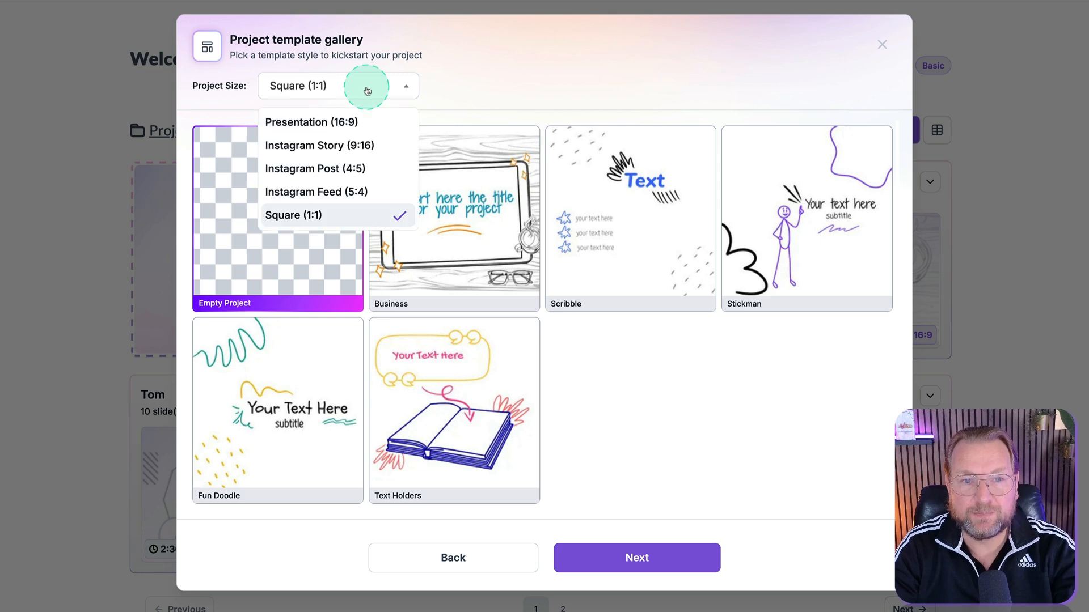
{"action": "left_click", "coordinate": [341, 123]}
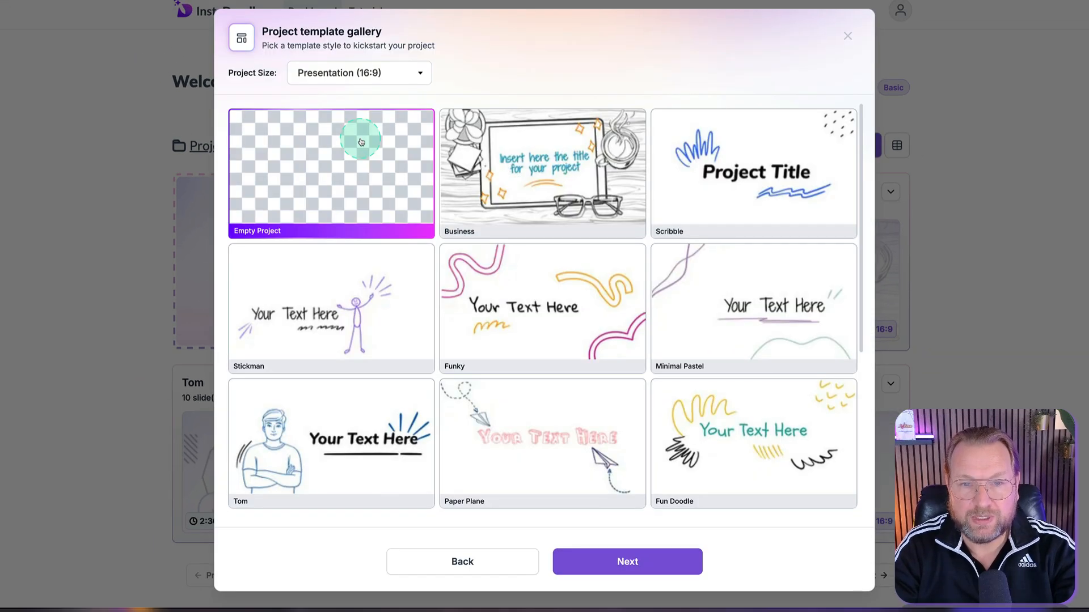
Browse the 16:9 templates and create the project from the Business template
{"action": "left_click", "coordinate": [555, 255]}
{"action": "scroll", "coordinate": [555, 256], "scroll_direction": "down", "scroll_amount": 1}
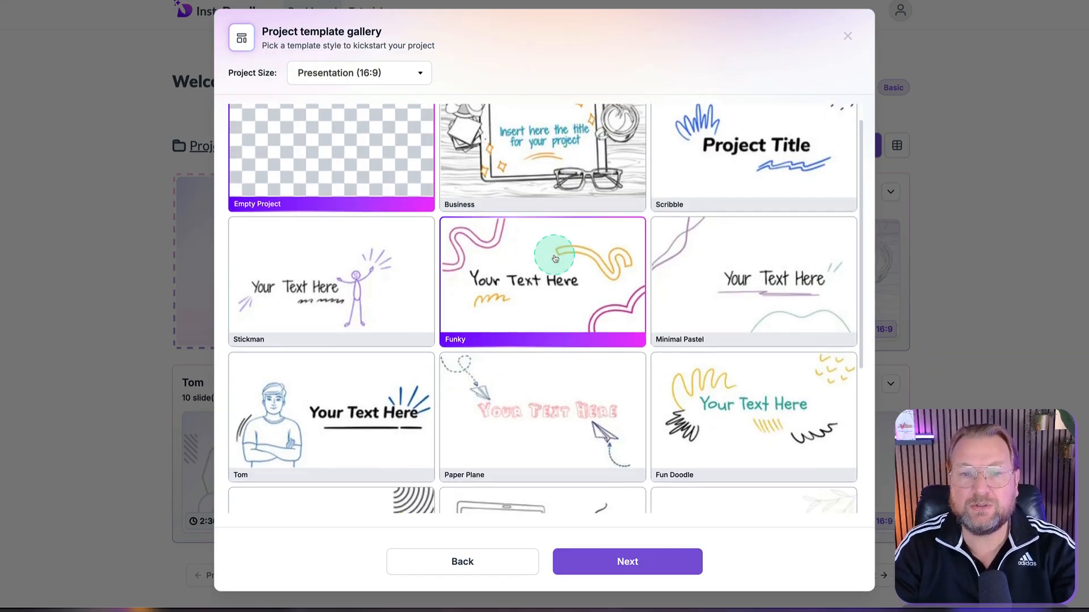
{"action": "scroll", "coordinate": [555, 258], "scroll_direction": "up", "scroll_amount": 1}
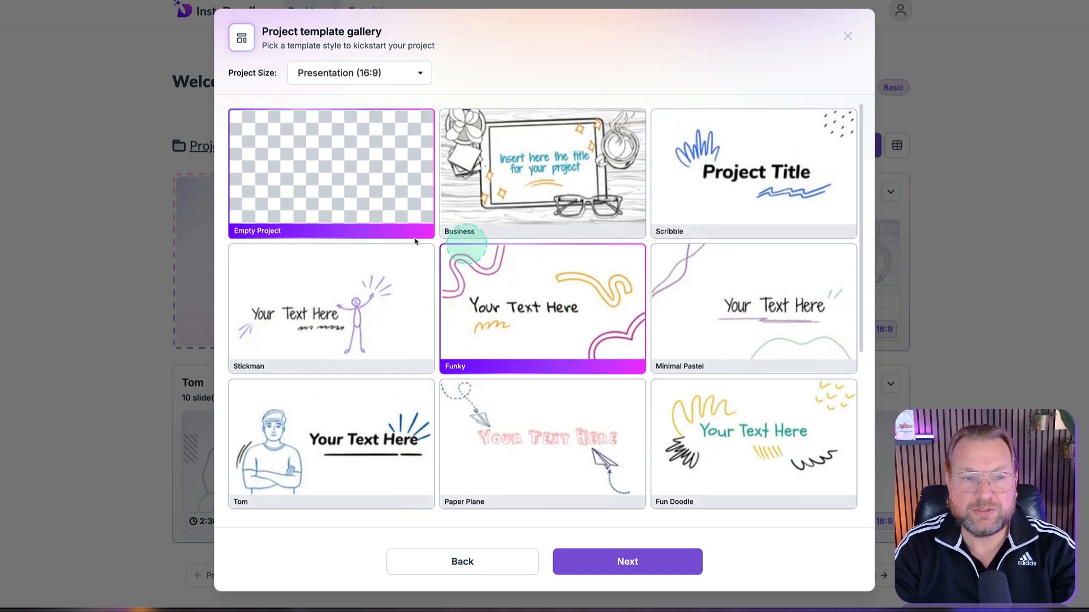
{"action": "left_click", "coordinate": [276, 207]}
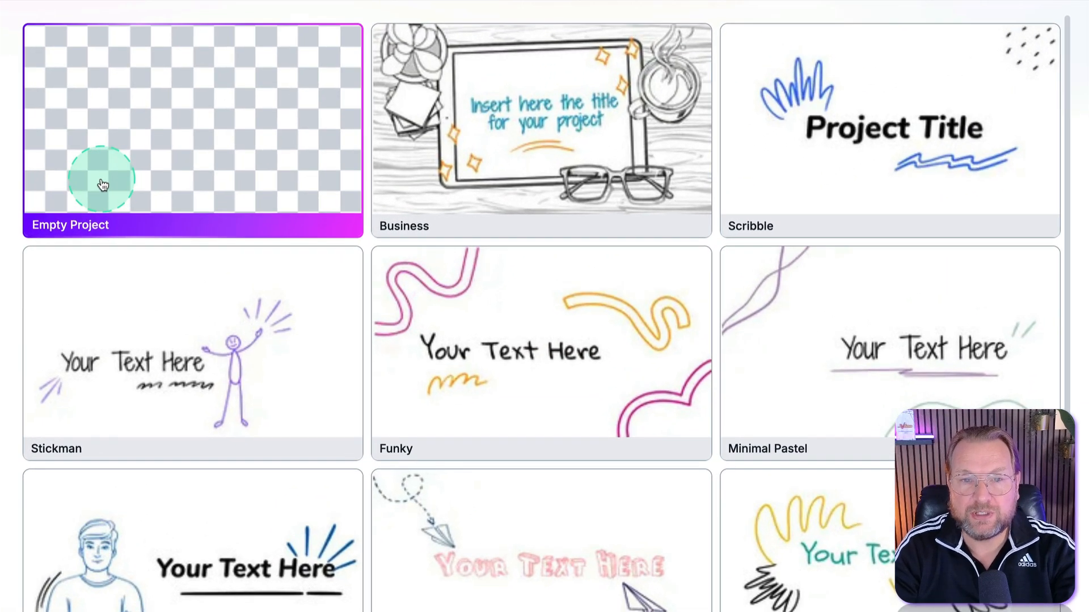
{"action": "left_click", "coordinate": [527, 190]}
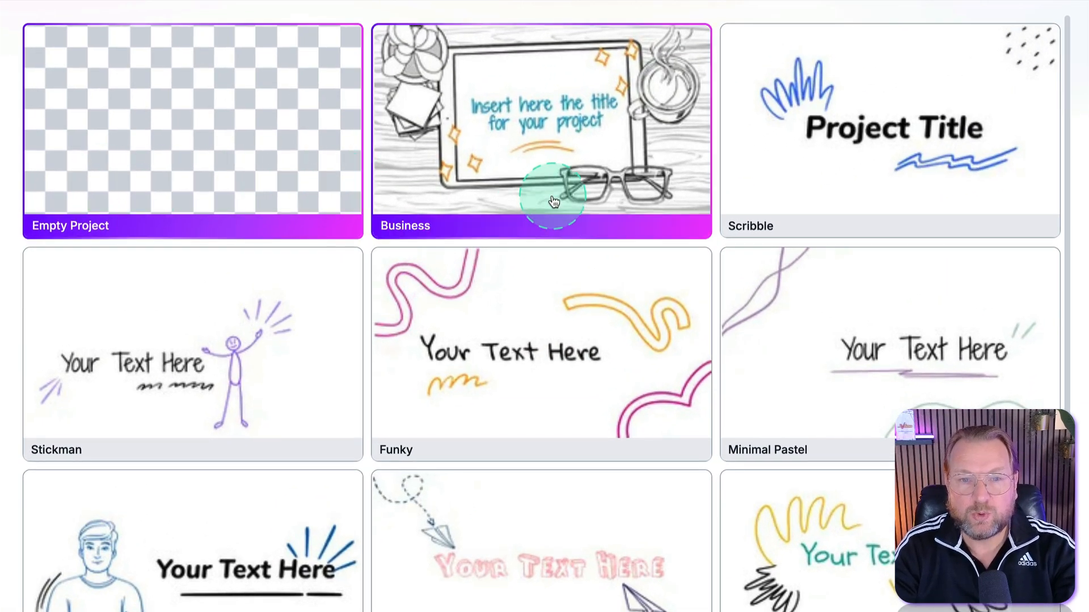
{"action": "scroll", "coordinate": [554, 202], "scroll_direction": "down", "scroll_amount": 4}
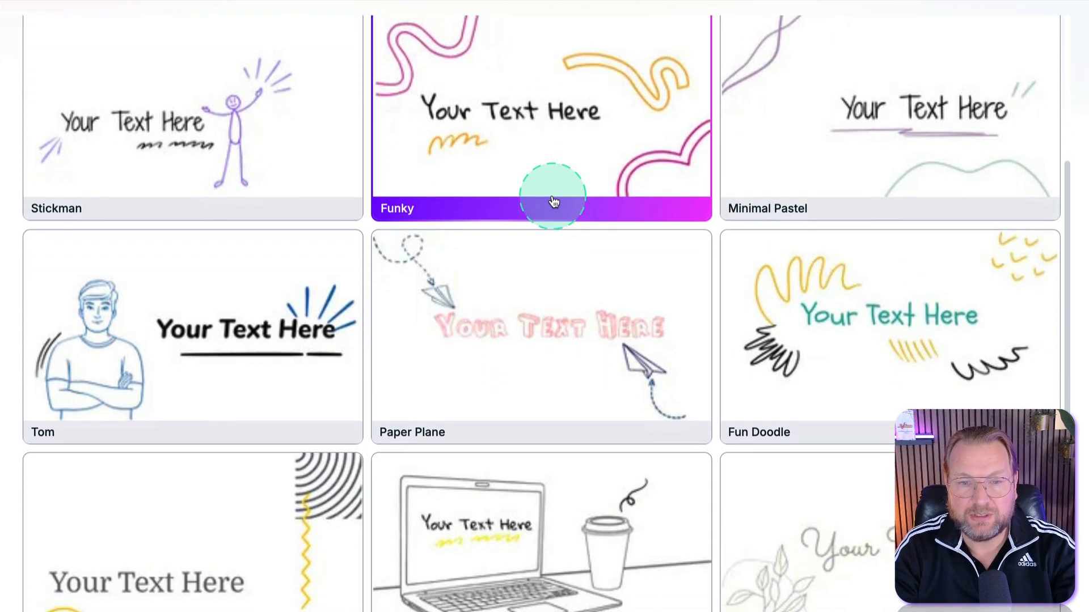
{"action": "scroll", "coordinate": [554, 201], "scroll_direction": "down", "scroll_amount": 2}
{"action": "scroll", "coordinate": [554, 201], "scroll_direction": "up", "scroll_amount": 1}
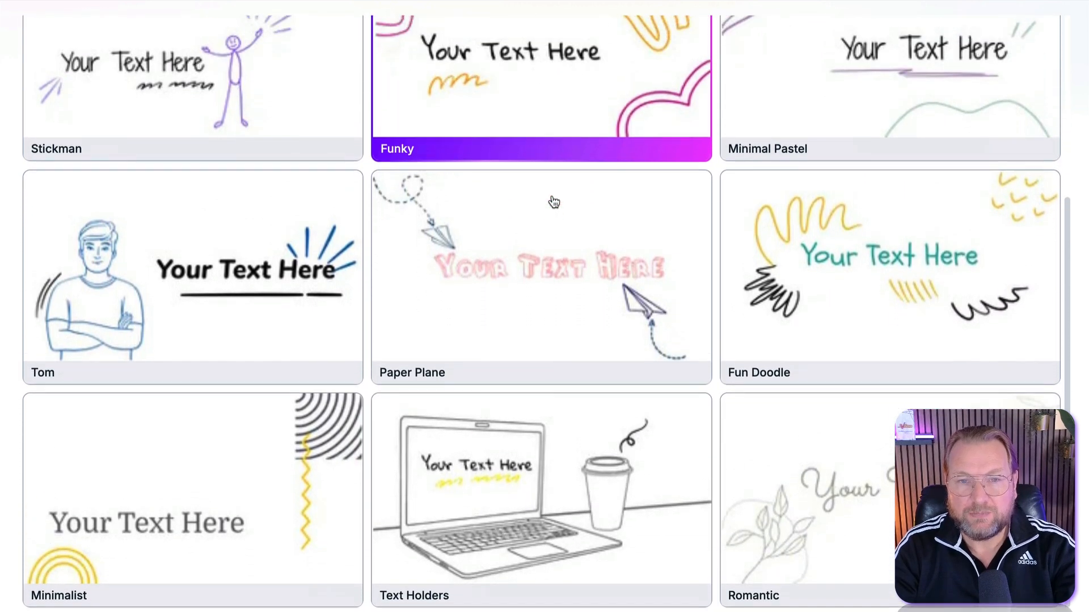
{"action": "scroll", "coordinate": [554, 201], "scroll_direction": "up", "scroll_amount": 5}
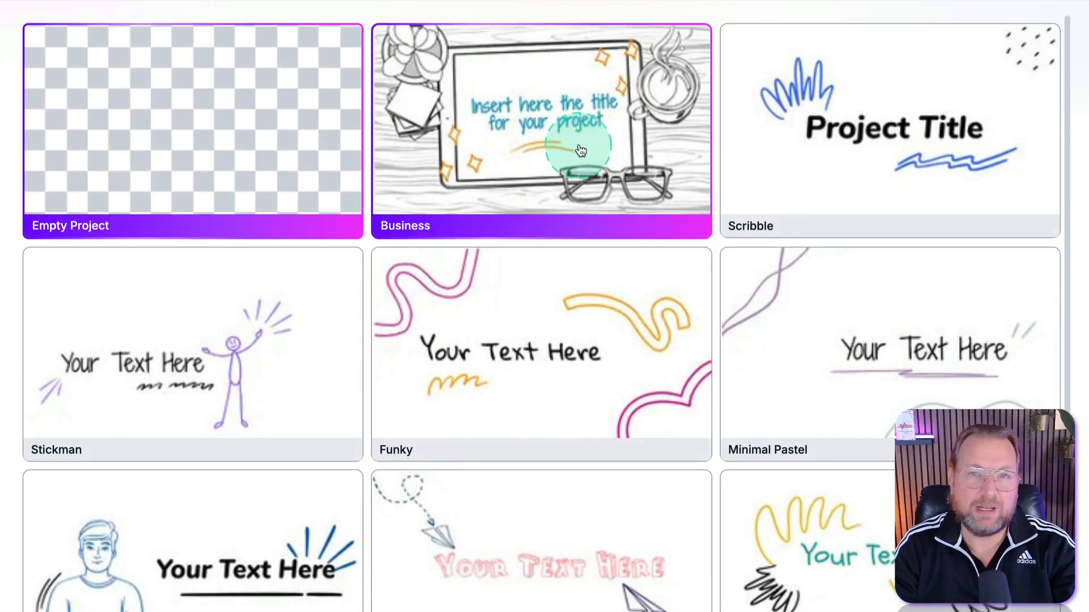
{"action": "left_click", "coordinate": [587, 116]}
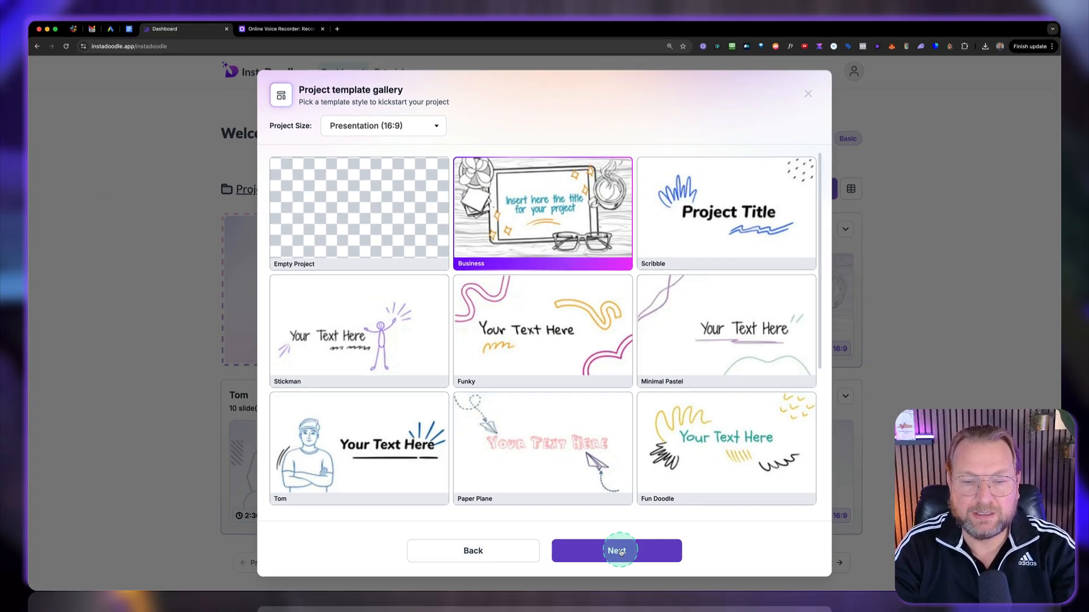
{"action": "left_click", "coordinate": [619, 551]}
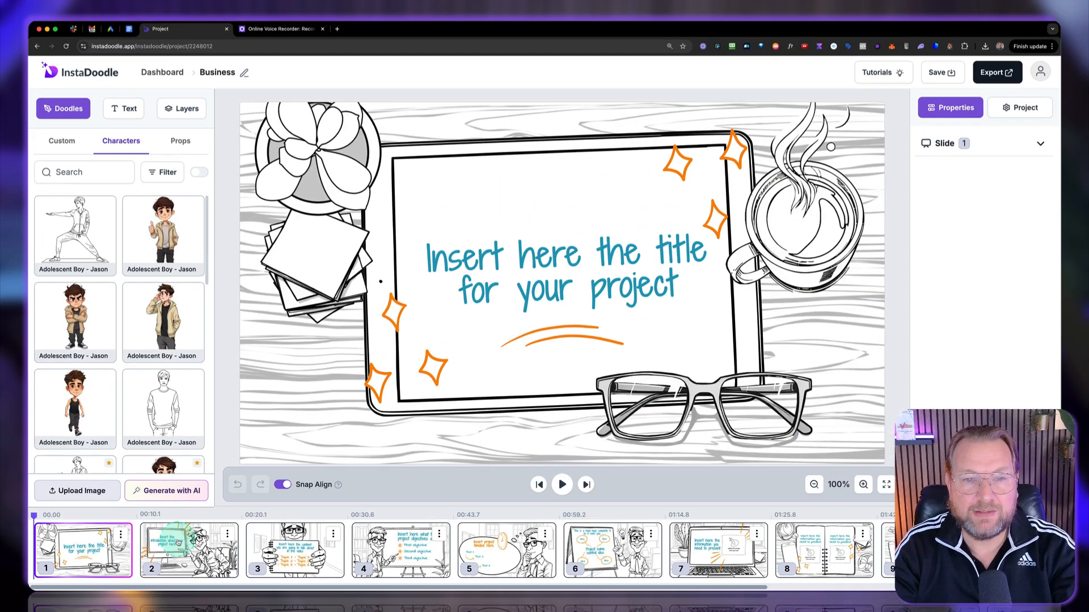
Review slides 2 through 5 of the Business template one after another
{"action": "left_click", "coordinate": [179, 543]}
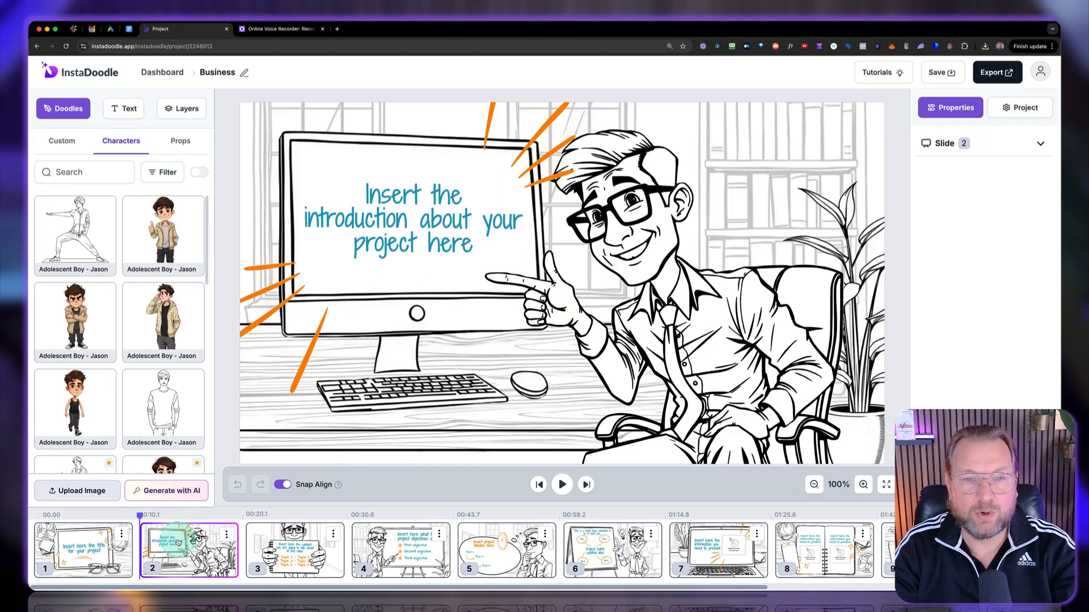
{"action": "left_click", "coordinate": [288, 548]}
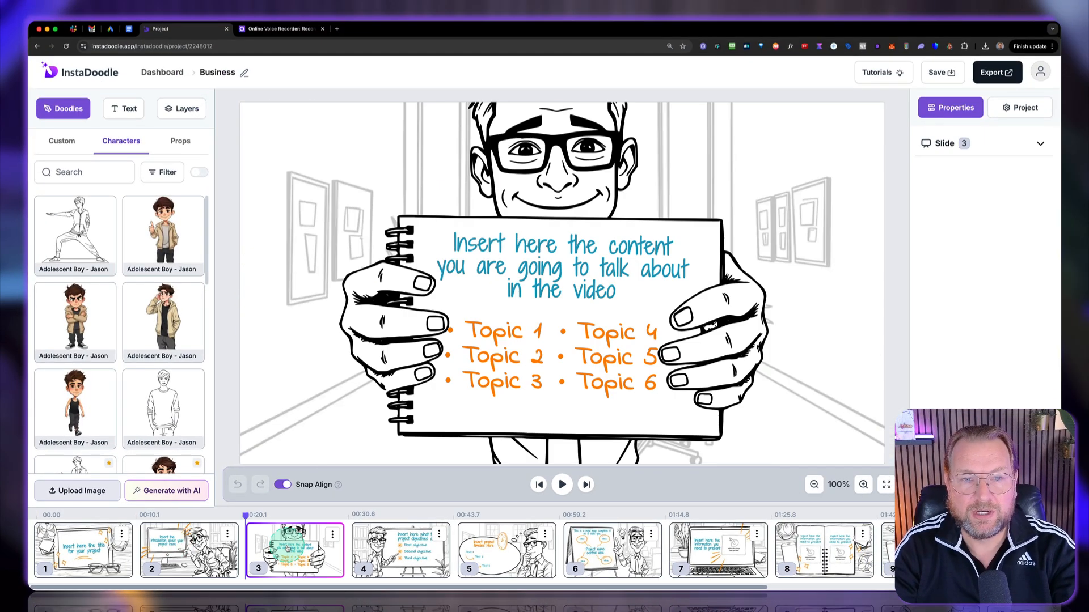
{"action": "left_click", "coordinate": [432, 546]}
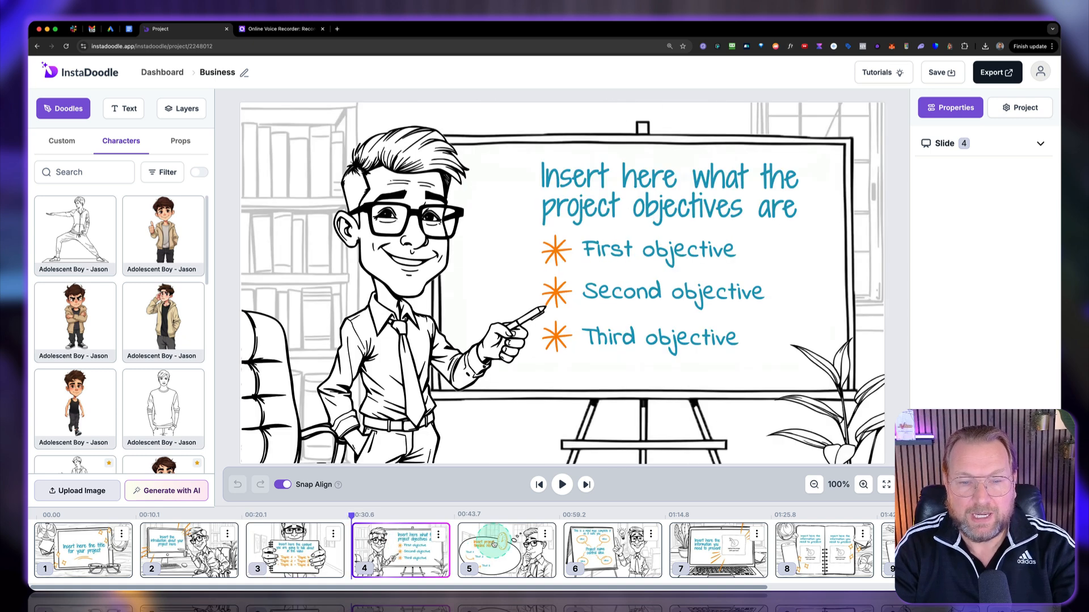
{"action": "left_click", "coordinate": [493, 544]}
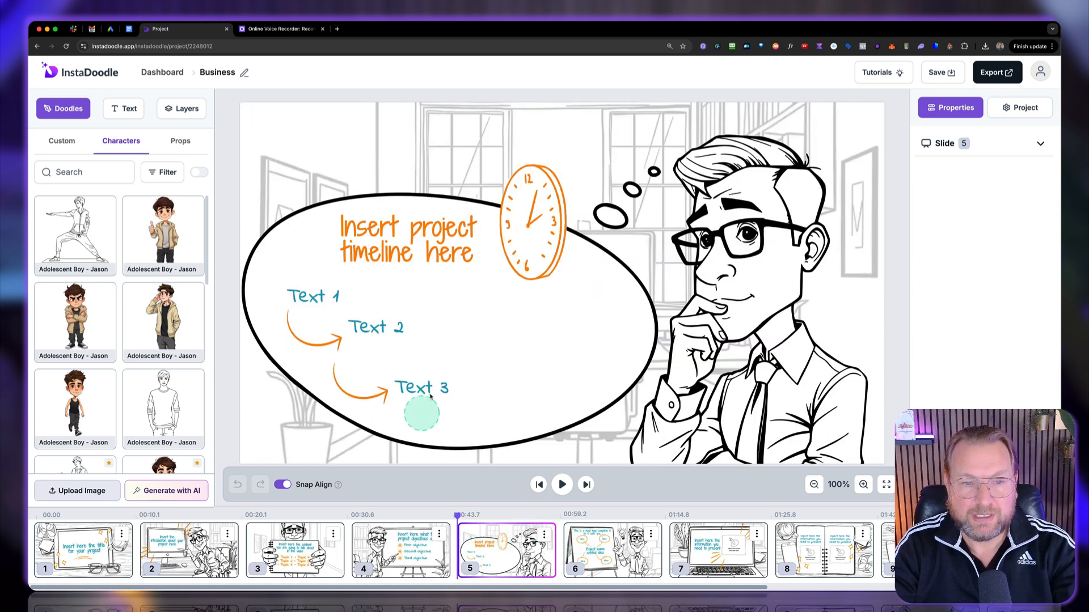
Replace the title on slide 1 with "Learn how to send professional Emails" on three lines and move it higher on the tablet
{"action": "left_click", "coordinate": [91, 545]}
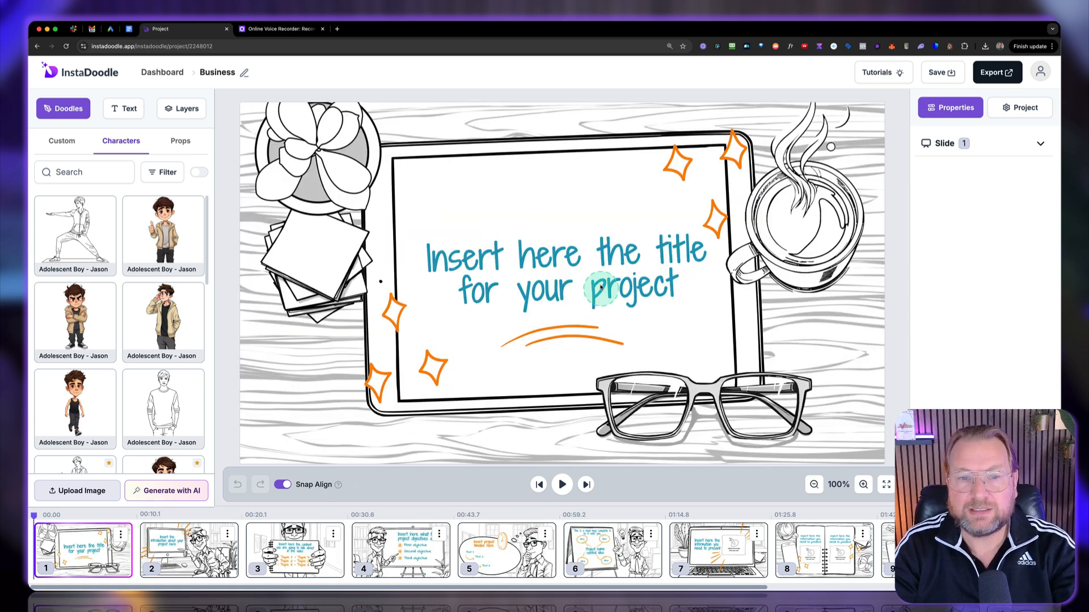
{"action": "left_click", "coordinate": [525, 259]}
{"action": "double_click", "coordinate": [539, 259]}
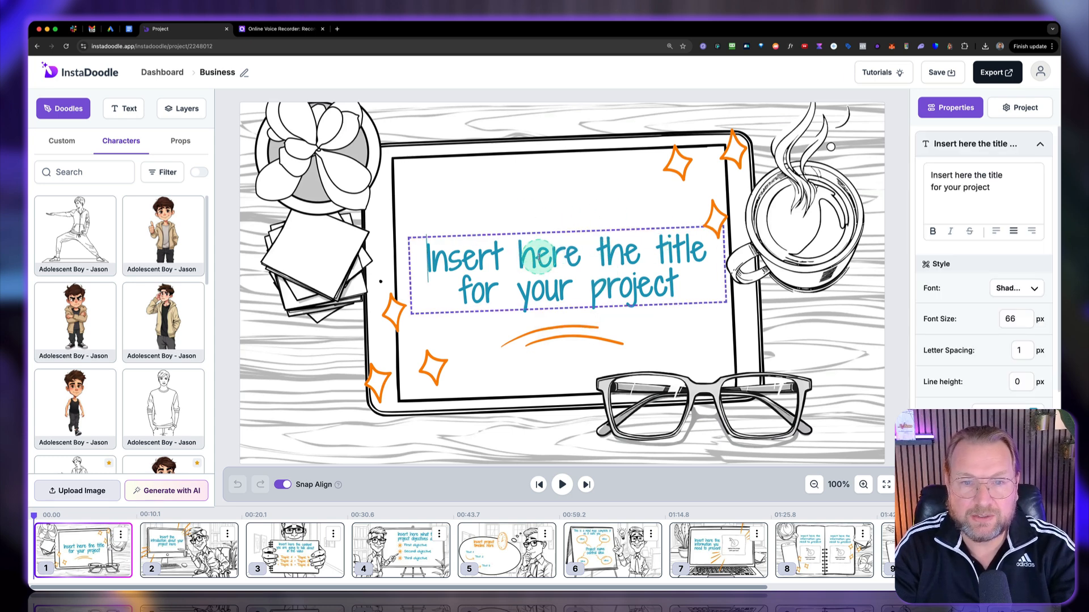
{"action": "type", "text": "Learn how to"}
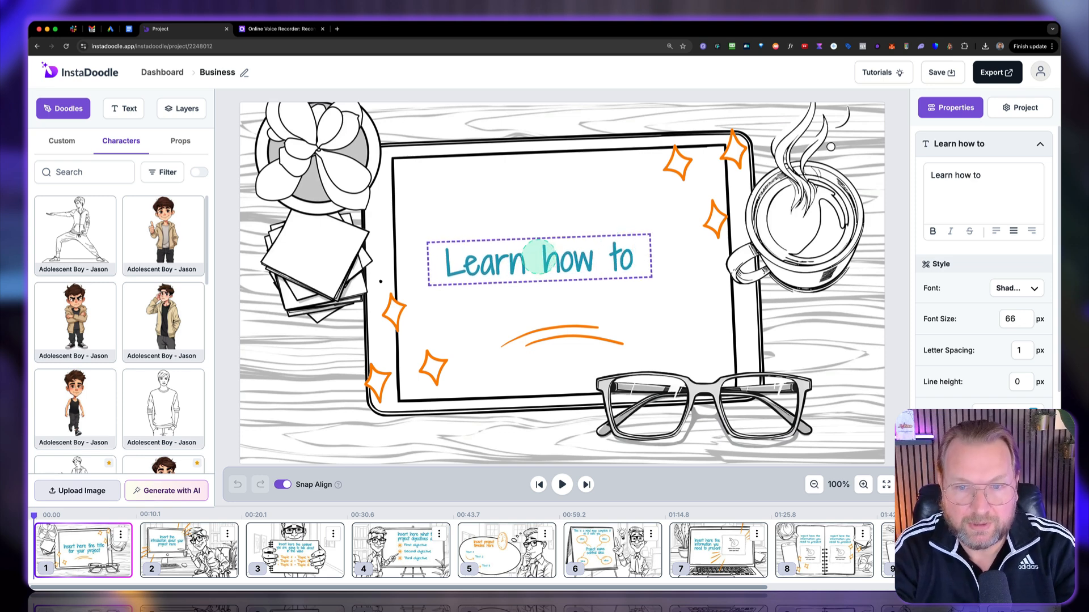
{"action": "key", "text": "Return"}
{"action": "type", "text": "send"}
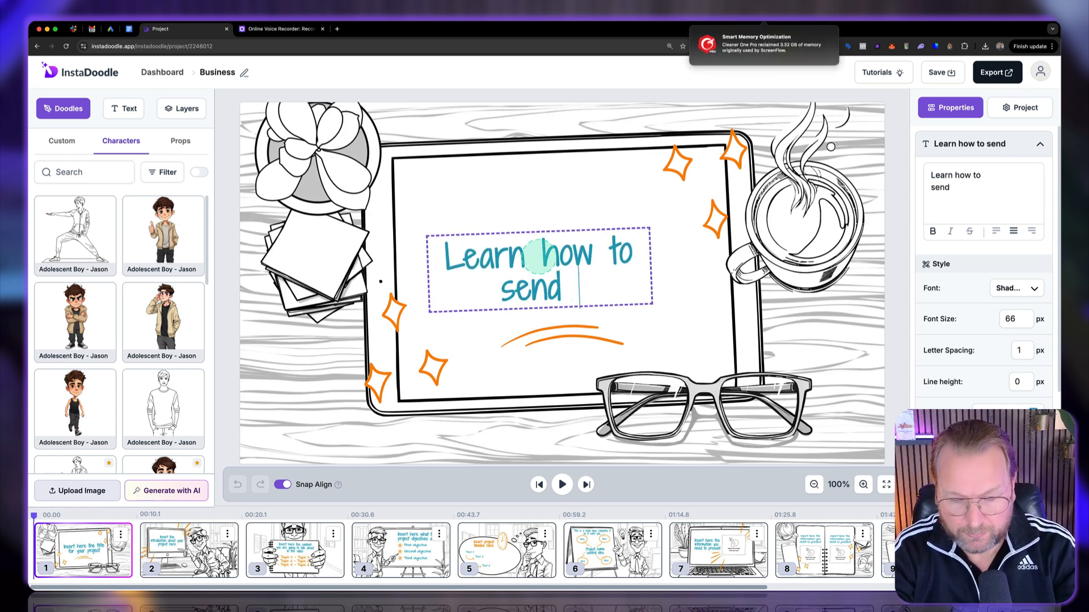
{"action": "type", "text": " professio"}
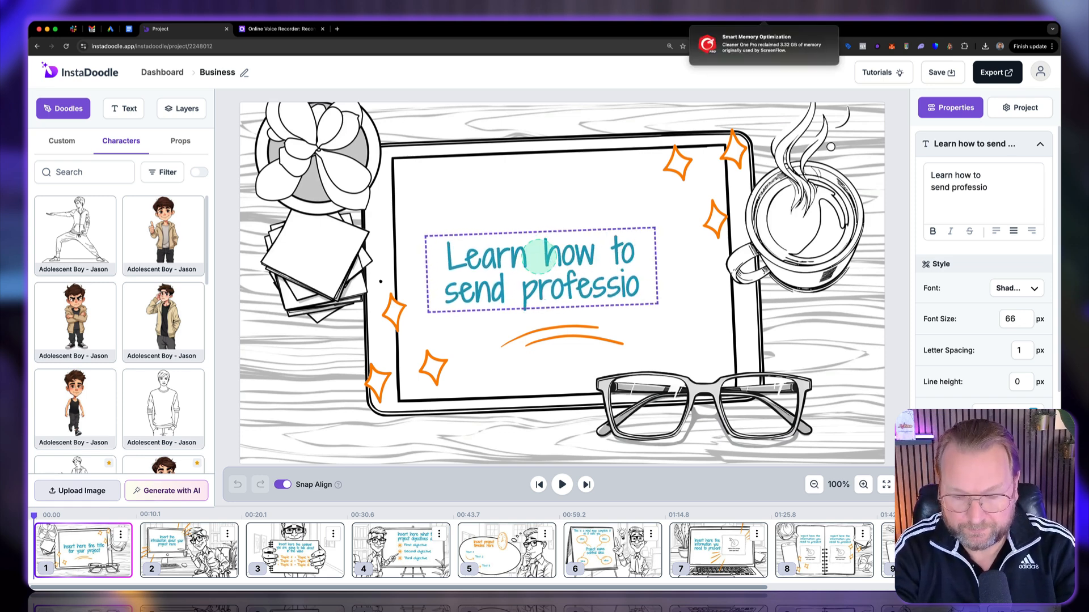
{"action": "type", "text": "nal"}
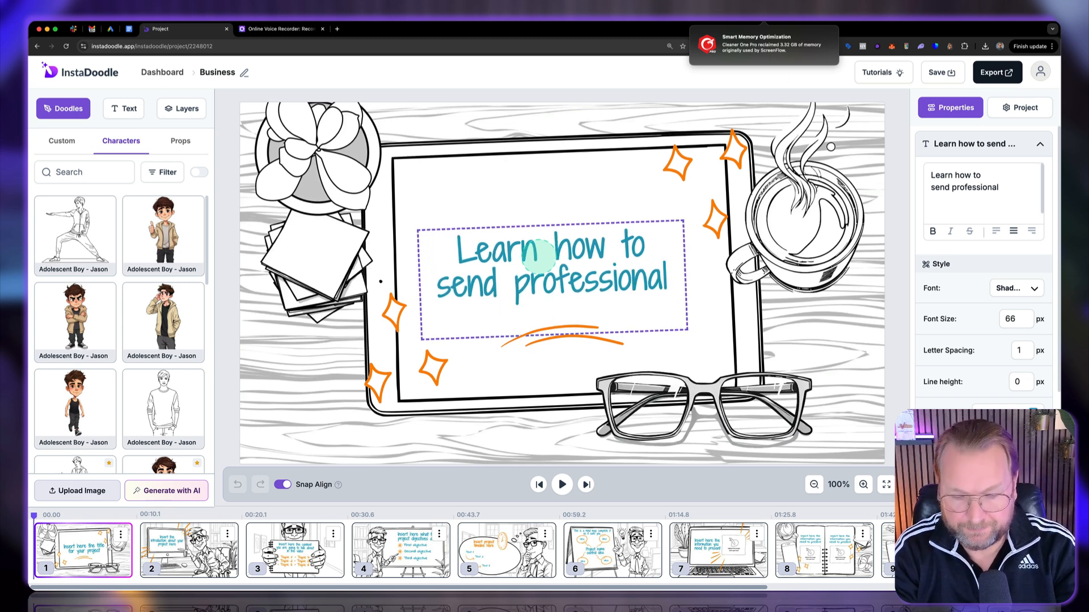
{"action": "key", "text": "Return"}
{"action": "type", "text": "Emails"}
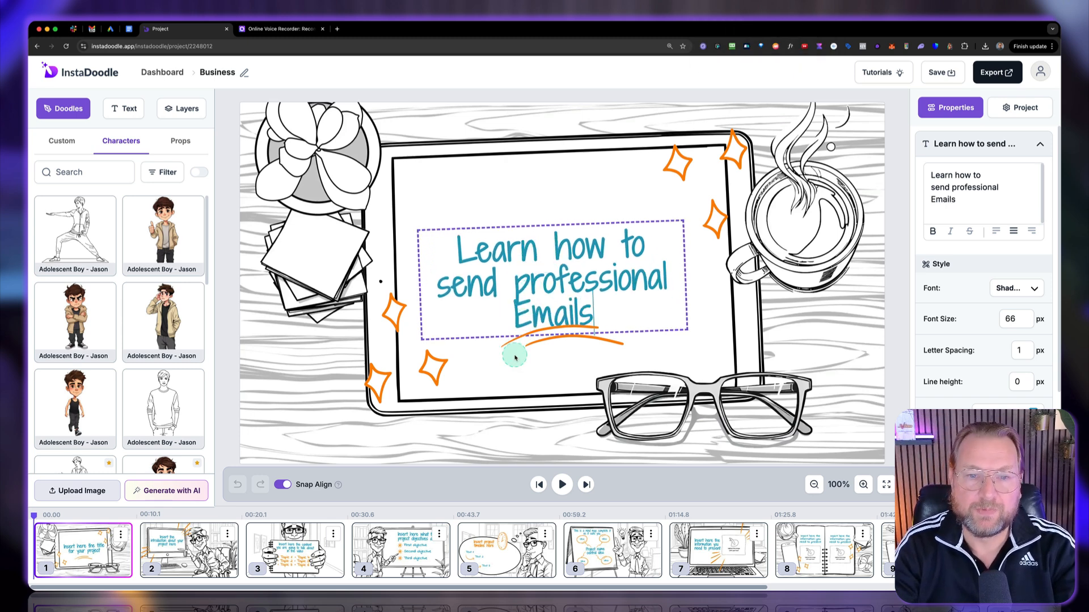
{"action": "left_click", "coordinate": [514, 357]}
{"action": "left_click_drag", "start_coordinate": [539, 290], "coordinate": [541, 249]}
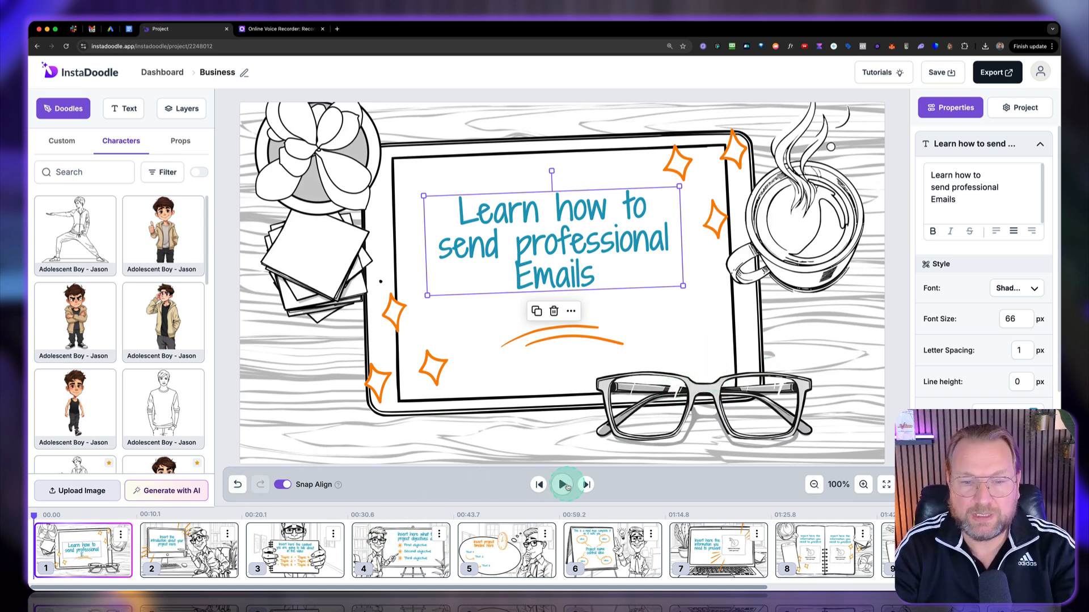
Preview the animation from slide 1 into slide 2, stop and rewind it, and open slide 2
{"action": "left_click", "coordinate": [563, 485]}
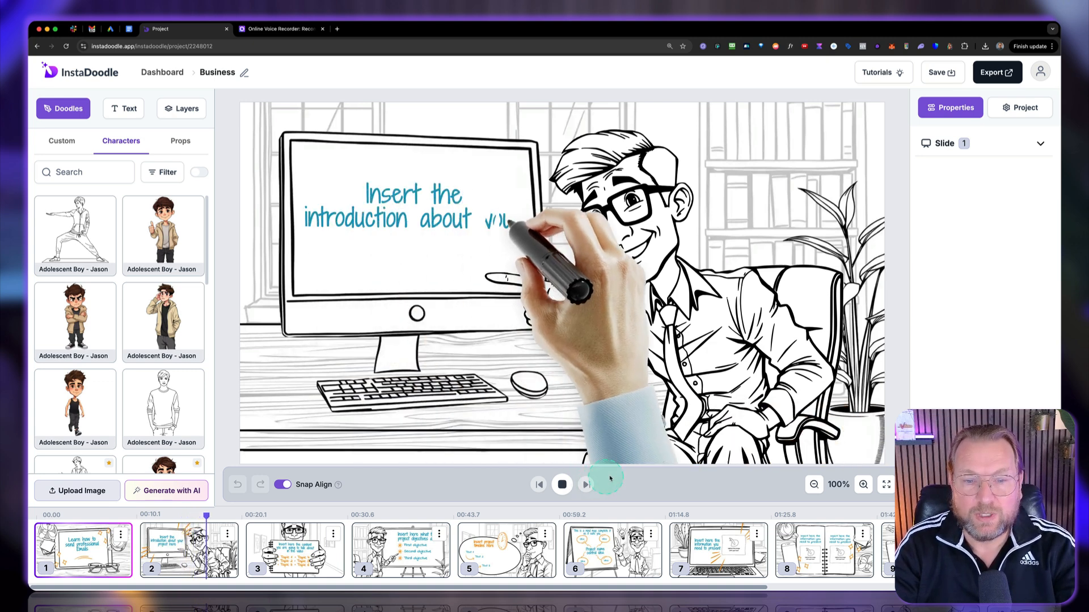
{"action": "left_click", "coordinate": [560, 487]}
{"action": "left_click", "coordinate": [539, 486]}
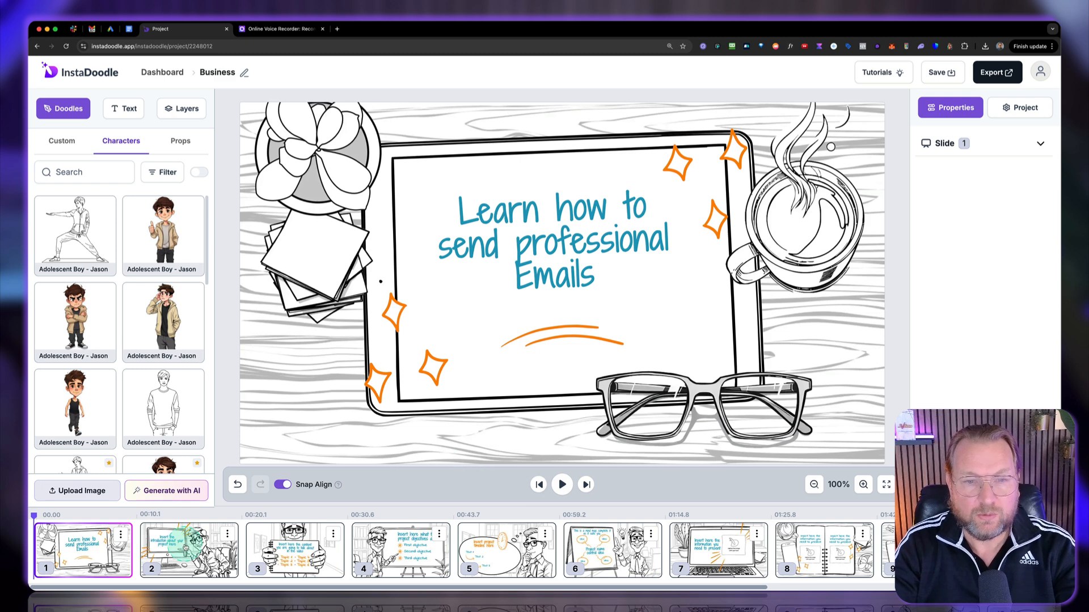
{"action": "left_click", "coordinate": [186, 544]}
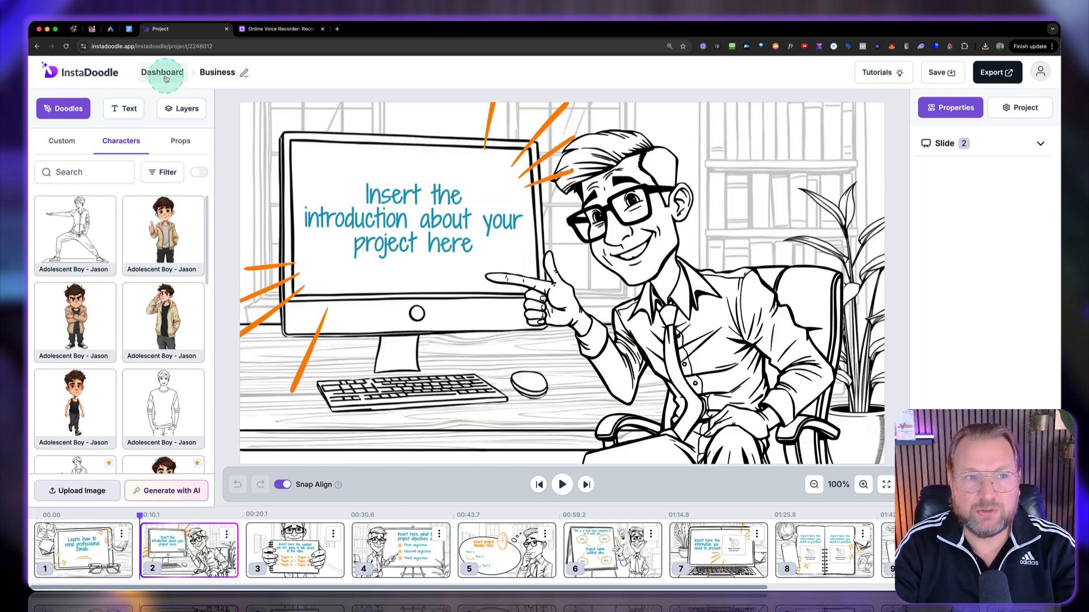
Return to the dashboard and create an empty Presentation (16:9) project in Manual Mode
{"action": "left_click", "coordinate": [164, 74]}
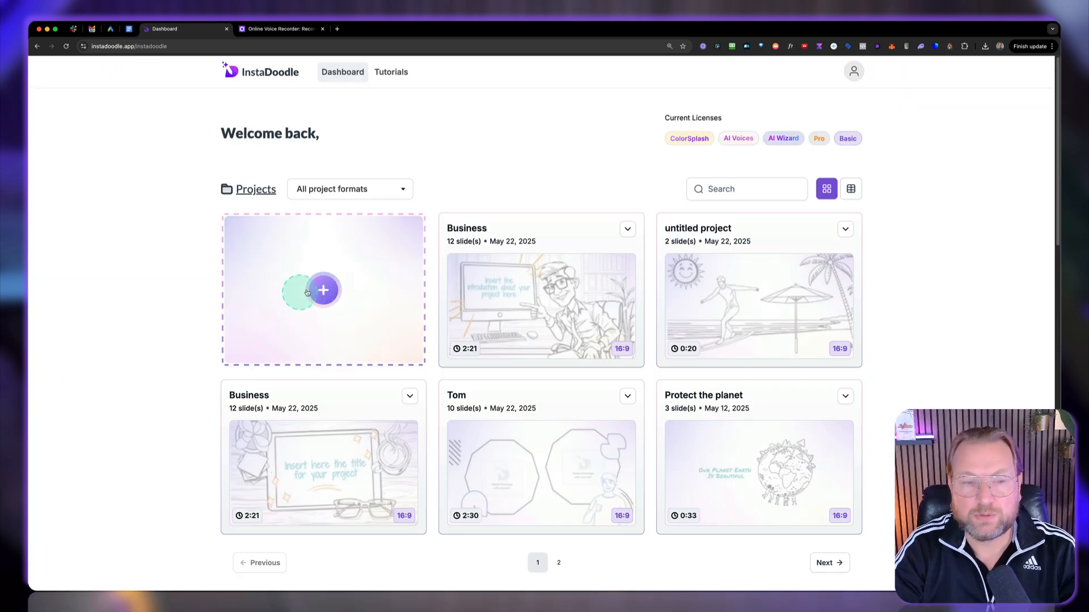
{"action": "left_click", "coordinate": [307, 292]}
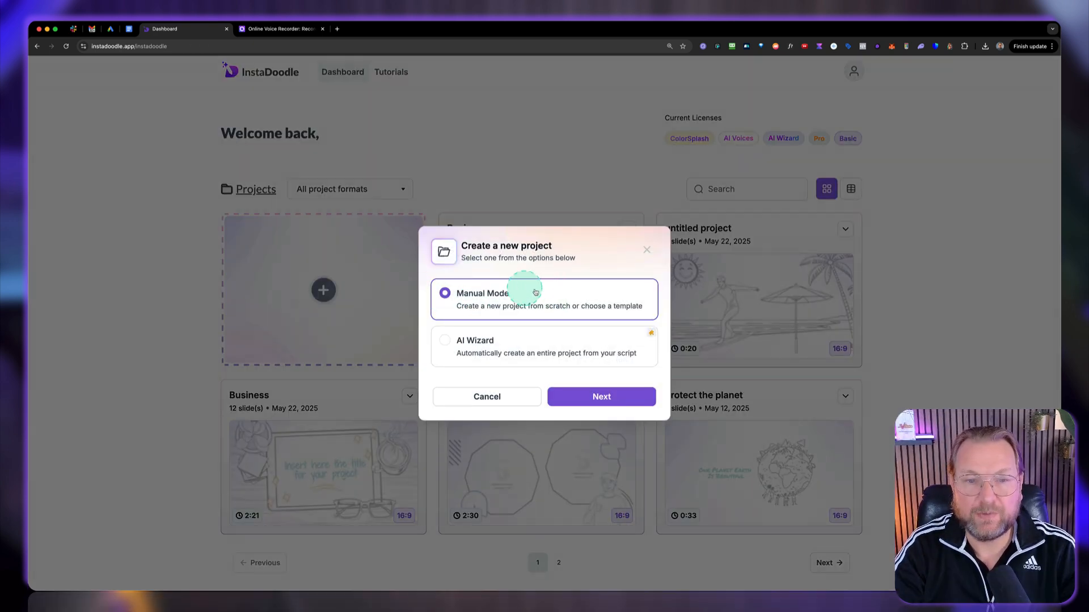
{"action": "left_click", "coordinate": [602, 397]}
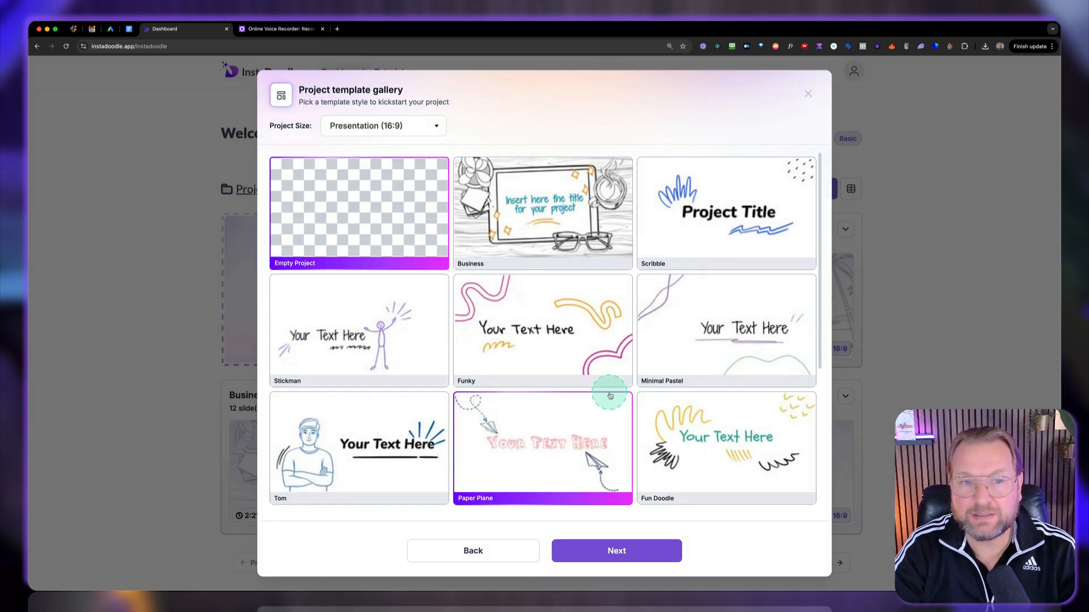
{"action": "left_click", "coordinate": [622, 555]}
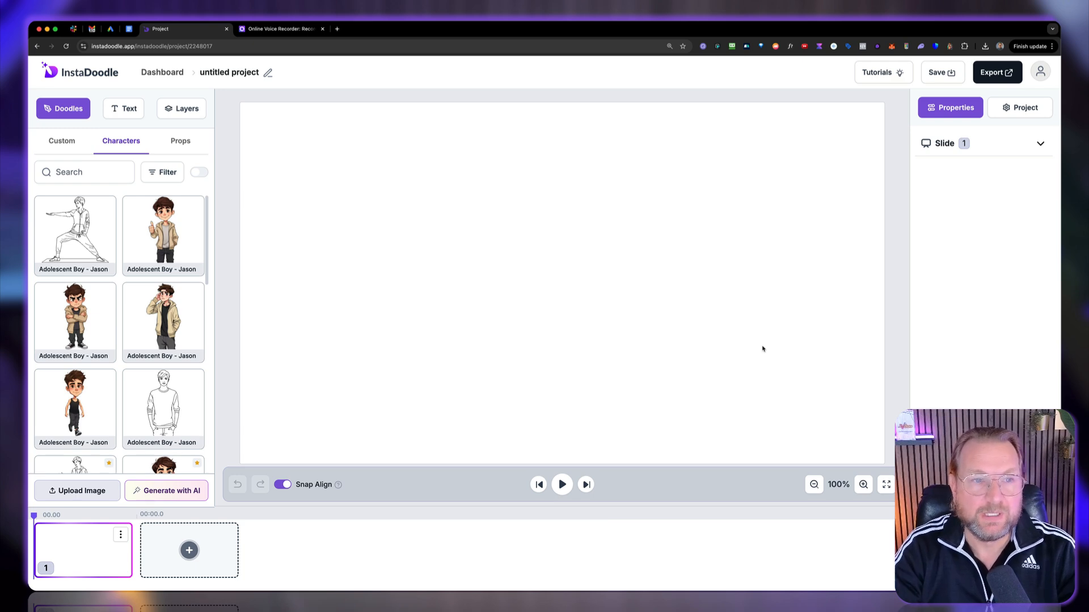
{"action": "left_click", "coordinate": [763, 349]}
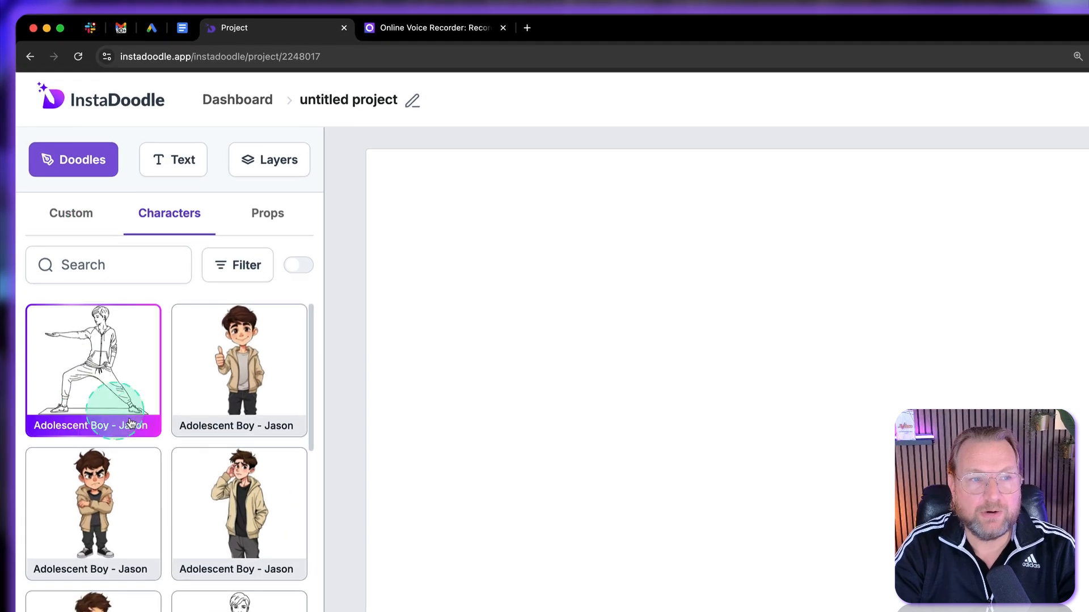
Browse the custom and character doodles, switching the characters to colored ones only and back to all
{"action": "left_click", "coordinate": [70, 220]}
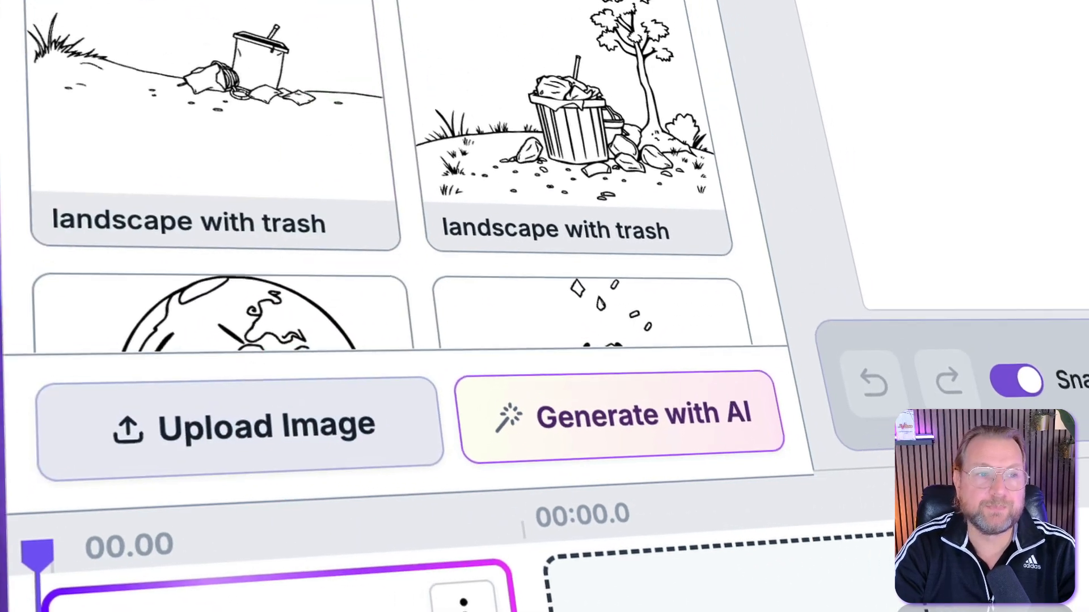
{"action": "left_click", "coordinate": [188, 216]}
{"action": "left_click", "coordinate": [217, 358]}
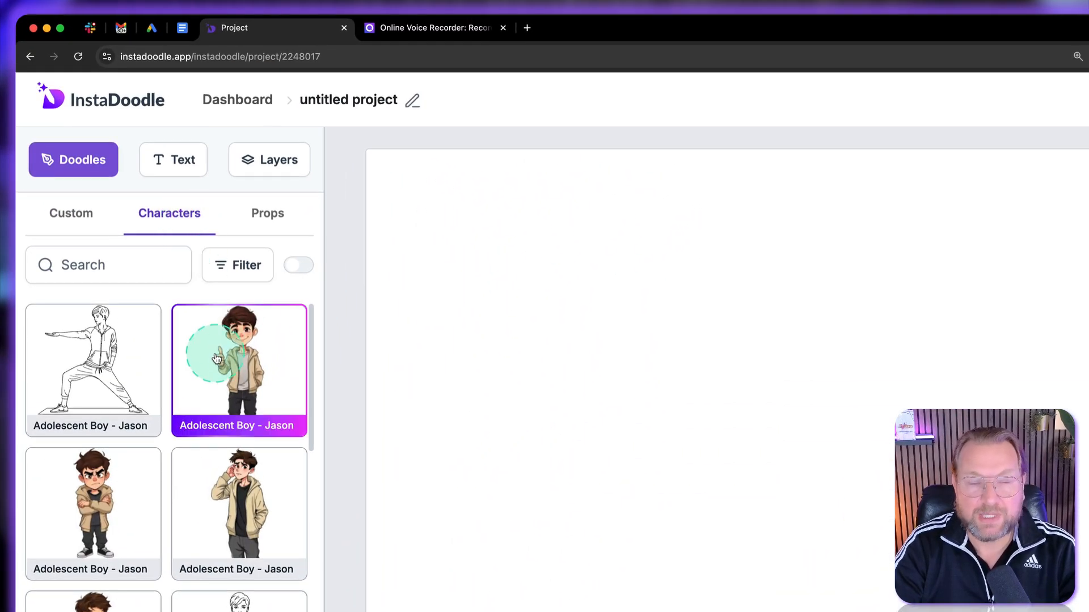
{"action": "scroll", "coordinate": [217, 358], "scroll_direction": "down", "scroll_amount": 5}
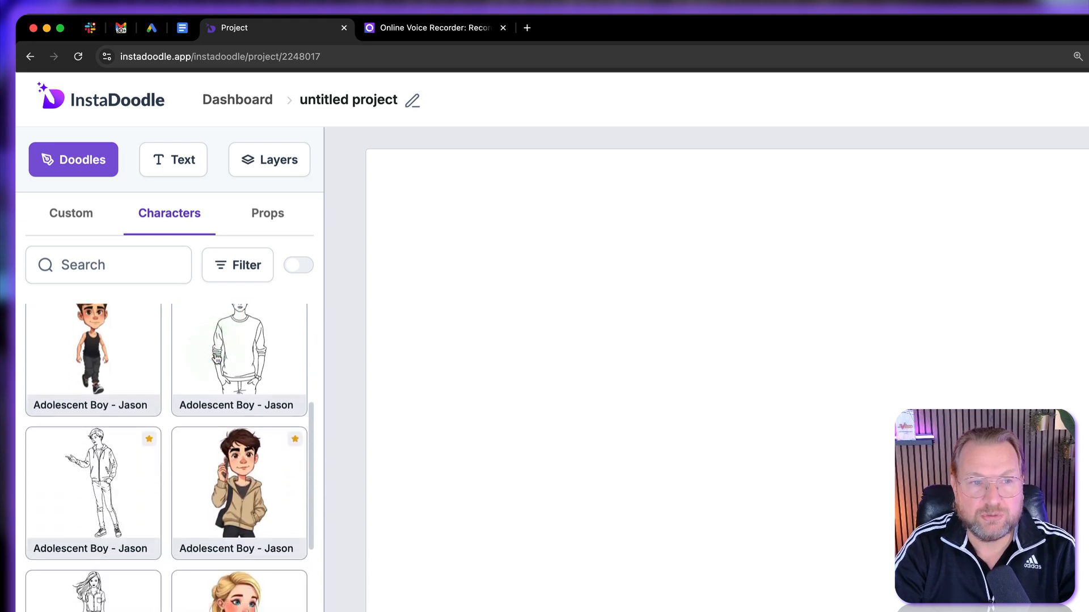
{"action": "scroll", "coordinate": [217, 358], "scroll_direction": "down", "scroll_amount": 10}
{"action": "left_click", "coordinate": [264, 316]}
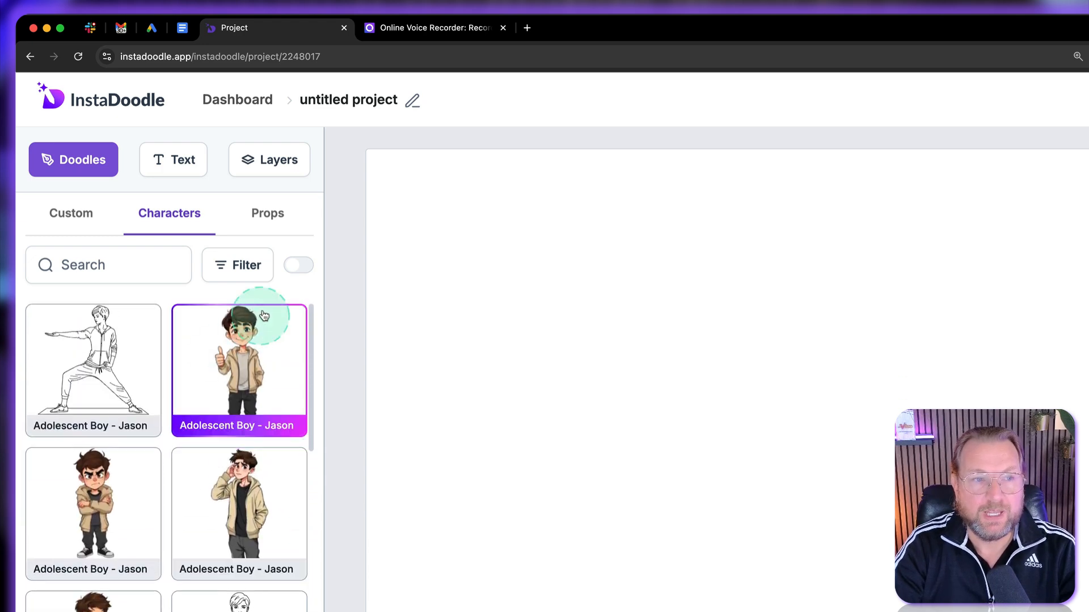
{"action": "left_click", "coordinate": [299, 266]}
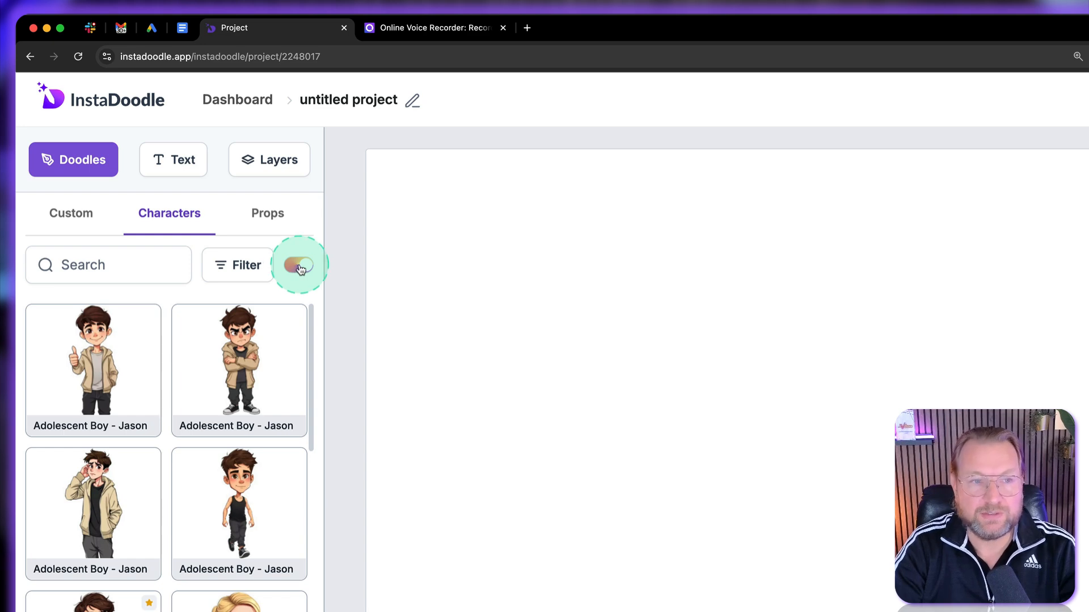
{"action": "left_click", "coordinate": [298, 266]}
Browse the prop doodles, from arrows and speech bubbles to plants and furniture
{"action": "left_click", "coordinate": [269, 218]}
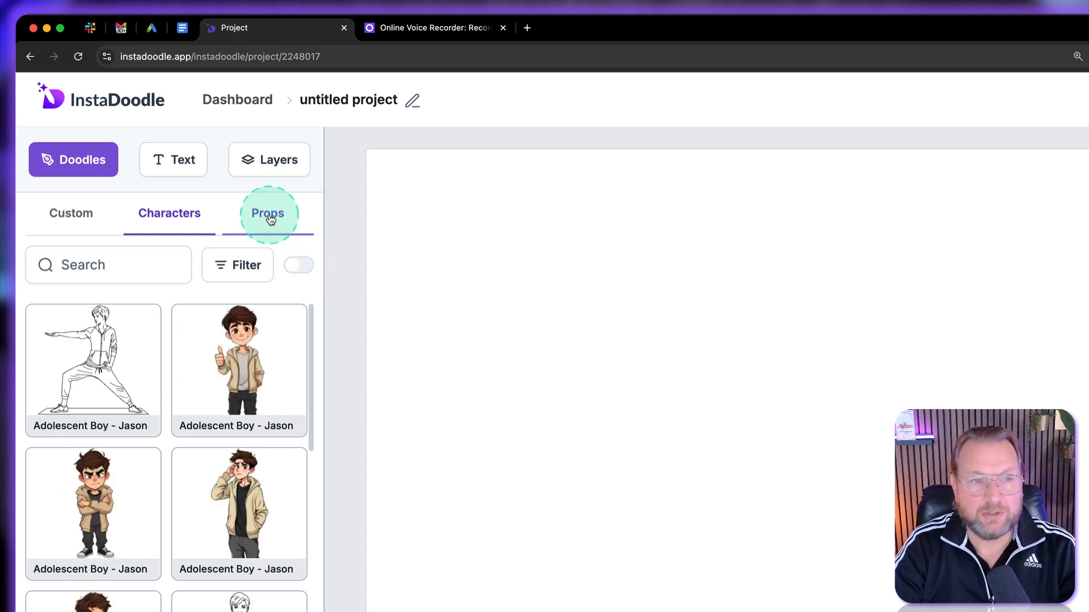
{"action": "scroll", "coordinate": [214, 413], "scroll_direction": "down", "scroll_amount": 6}
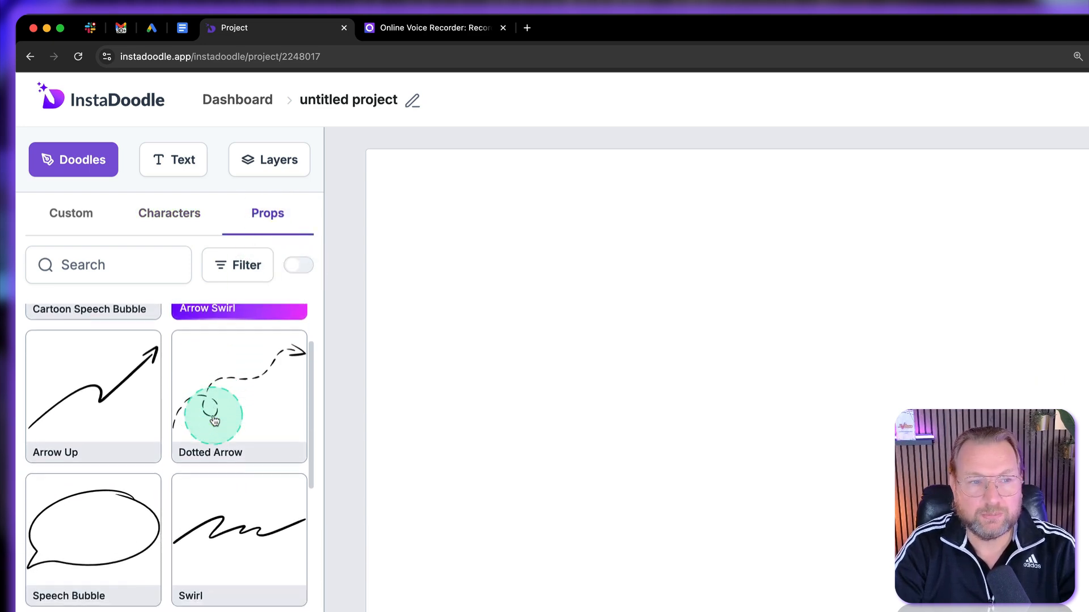
{"action": "scroll", "coordinate": [214, 420], "scroll_direction": "down", "scroll_amount": 5}
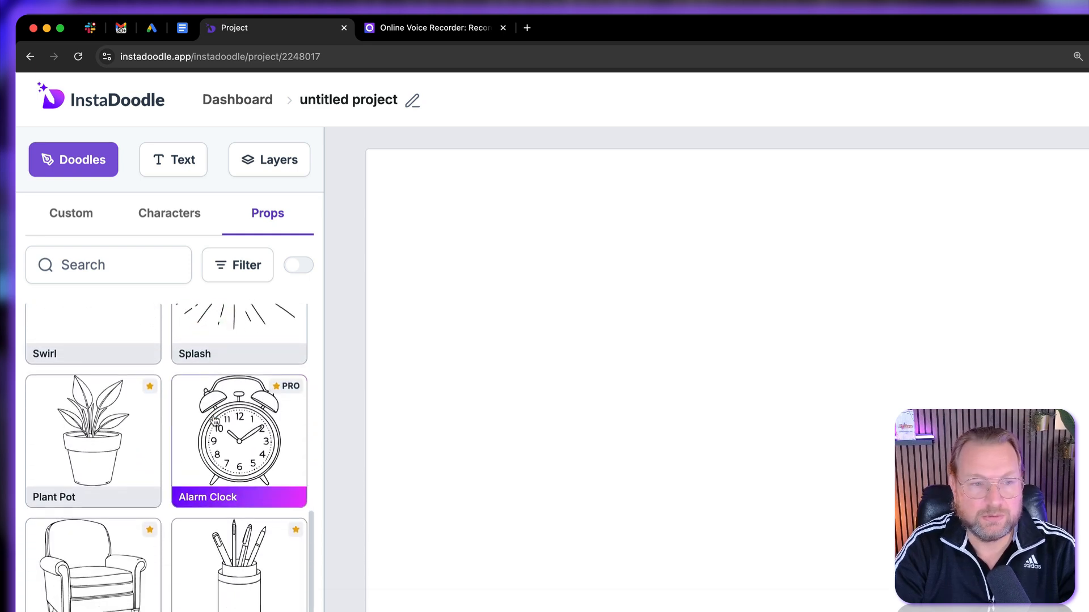
{"action": "scroll", "coordinate": [213, 420], "scroll_direction": "up", "scroll_amount": 10}
{"action": "left_click", "coordinate": [277, 276]}
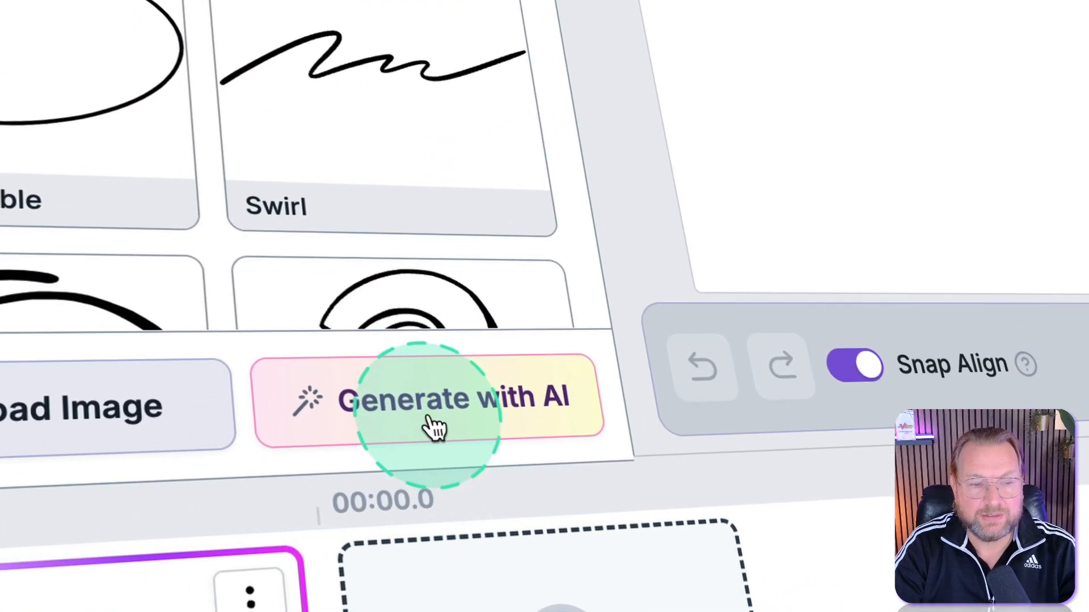
Open the AI asset generator and look through the recently generated images
{"action": "left_click", "coordinate": [430, 422]}
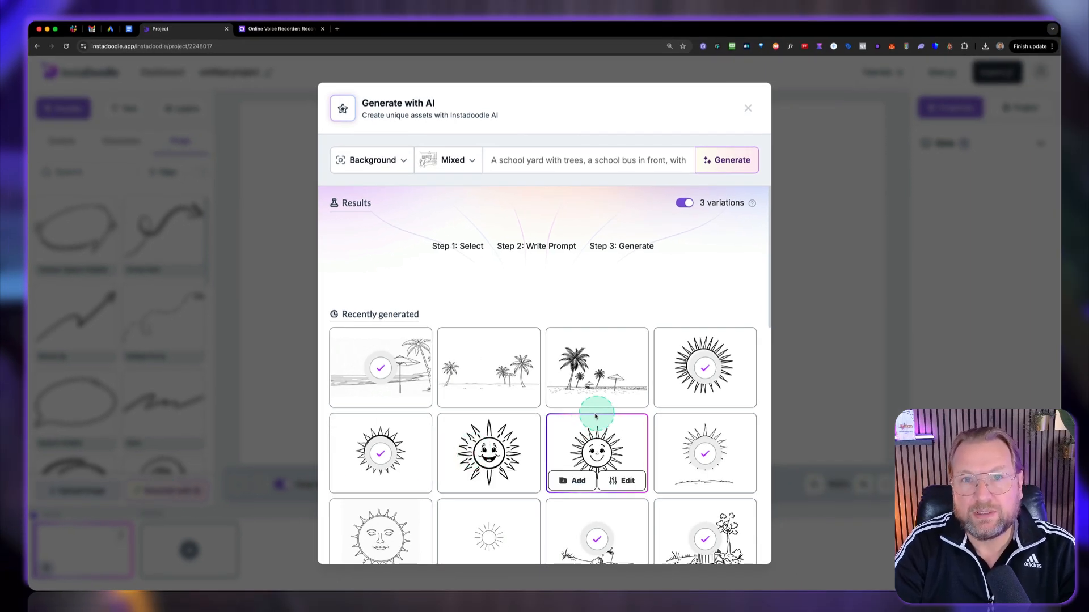
{"action": "scroll", "coordinate": [596, 415], "scroll_direction": "down", "scroll_amount": 3}
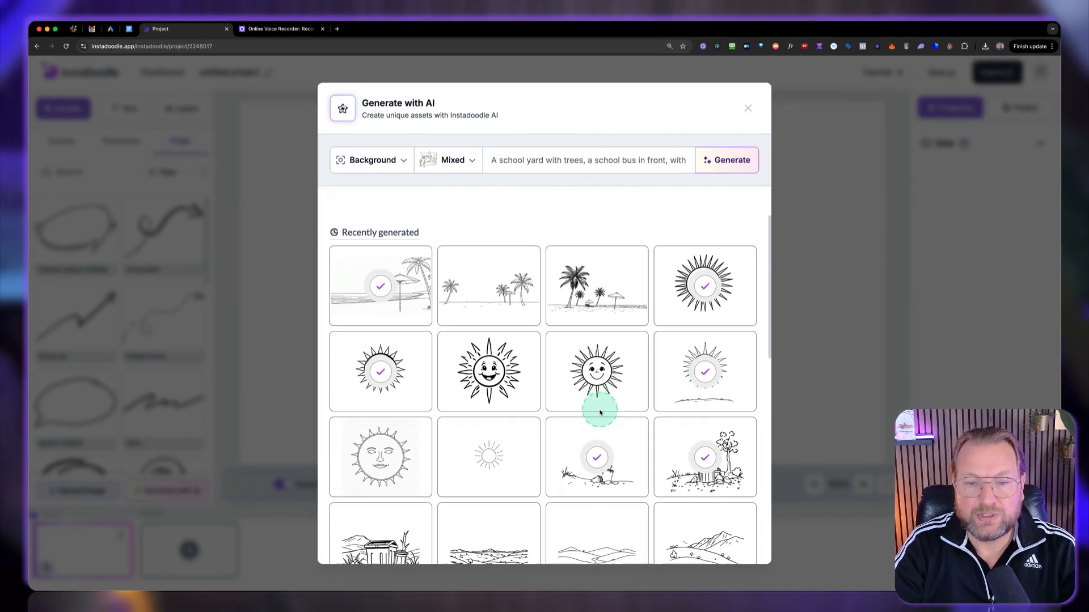
{"action": "scroll", "coordinate": [600, 412], "scroll_direction": "down", "scroll_amount": 10}
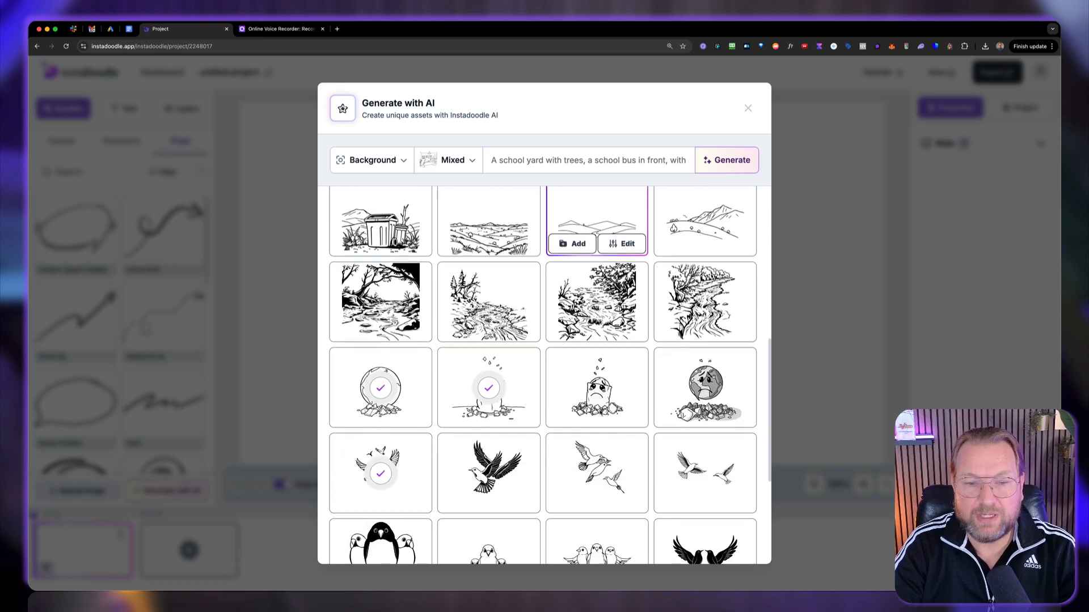
{"action": "scroll", "coordinate": [626, 369], "scroll_direction": "down", "scroll_amount": 5}
{"action": "scroll", "coordinate": [626, 369], "scroll_direction": "up", "scroll_amount": 20}
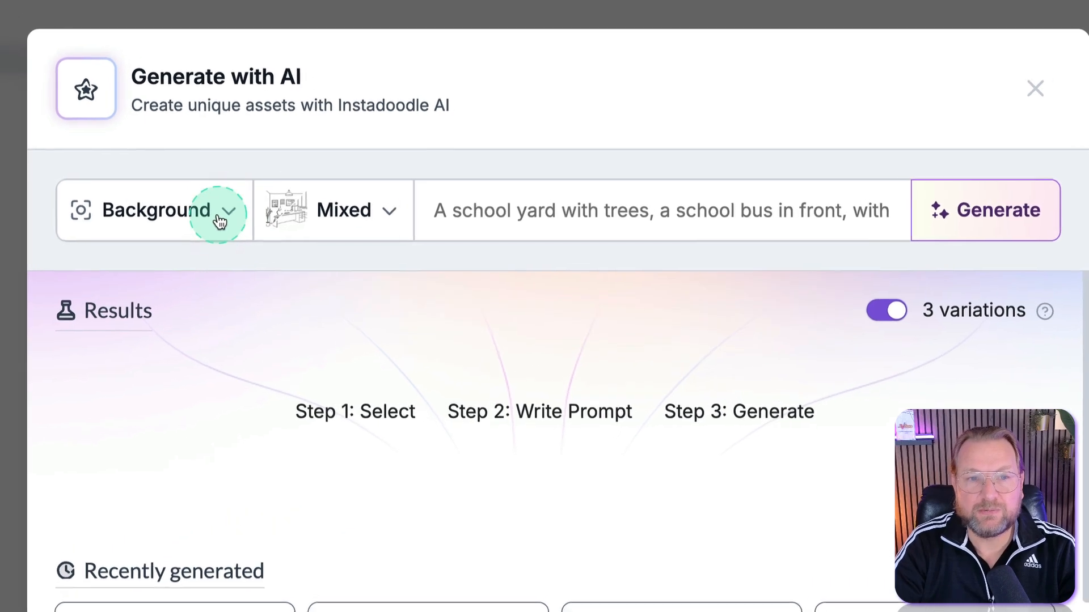
Choose Background as the type of asset to generate with AI
{"action": "left_click", "coordinate": [400, 163]}
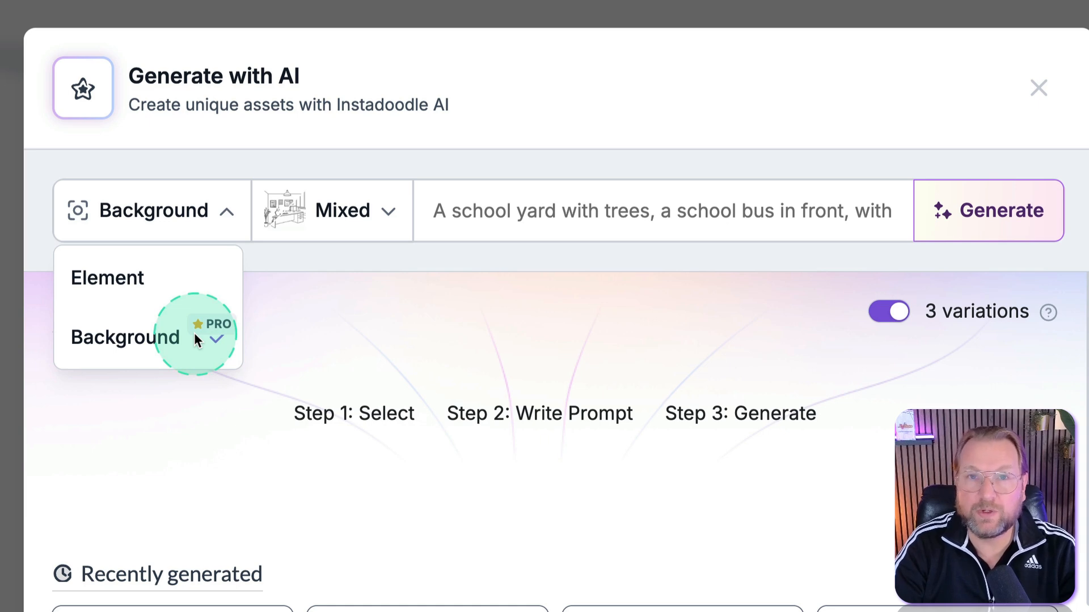
{"action": "left_click", "coordinate": [176, 347]}
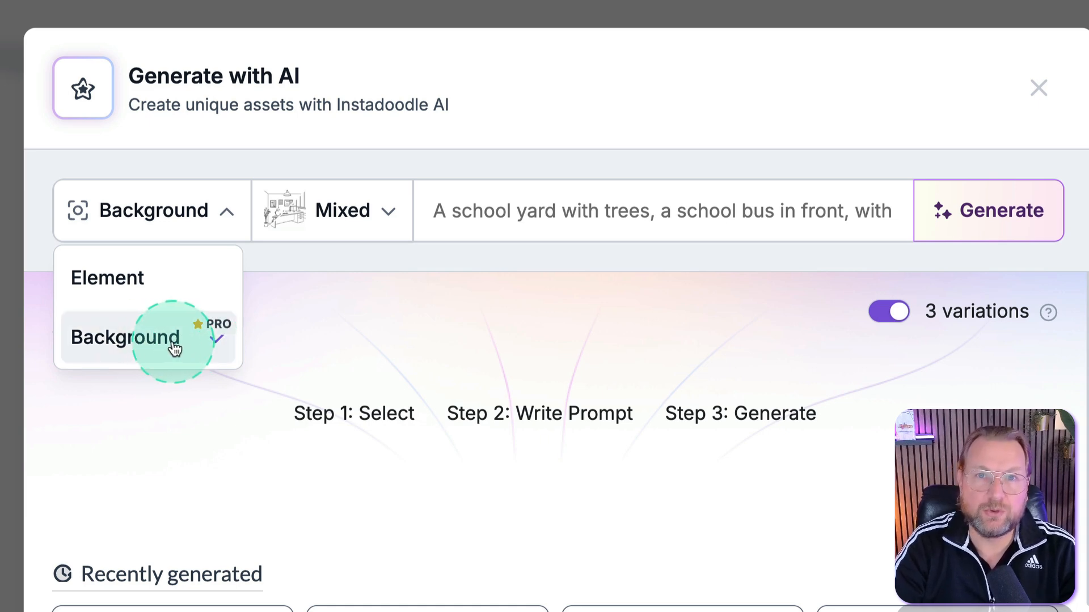
{"action": "left_click", "coordinate": [122, 348]}
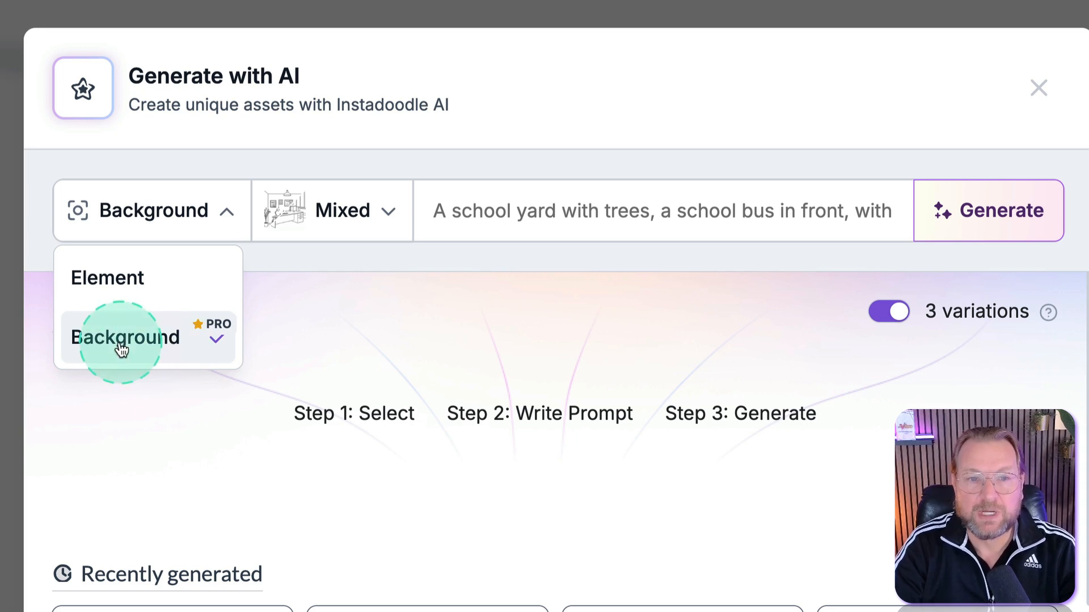
{"action": "left_click", "coordinate": [137, 342]}
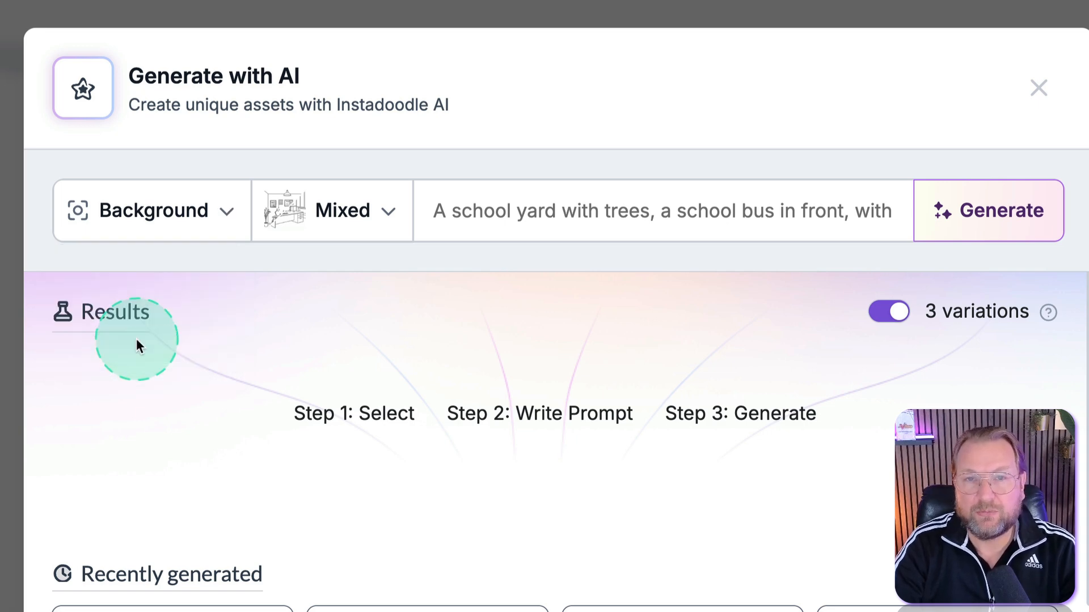
Set the drawing style of the AI background to Doodle
{"action": "left_click", "coordinate": [384, 216]}
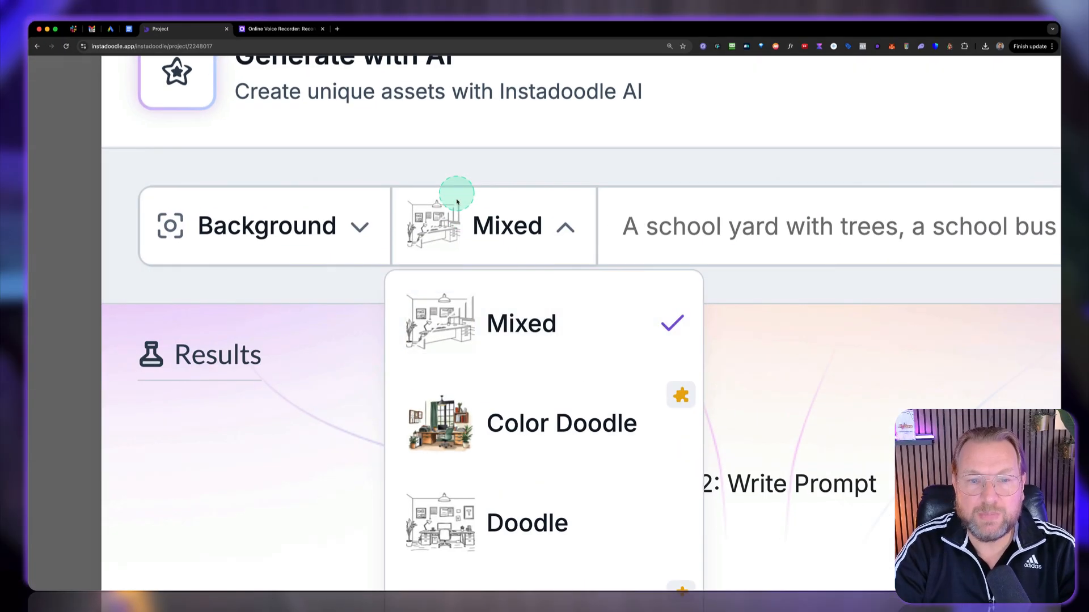
{"action": "scroll", "coordinate": [483, 310], "scroll_direction": "down", "scroll_amount": 4}
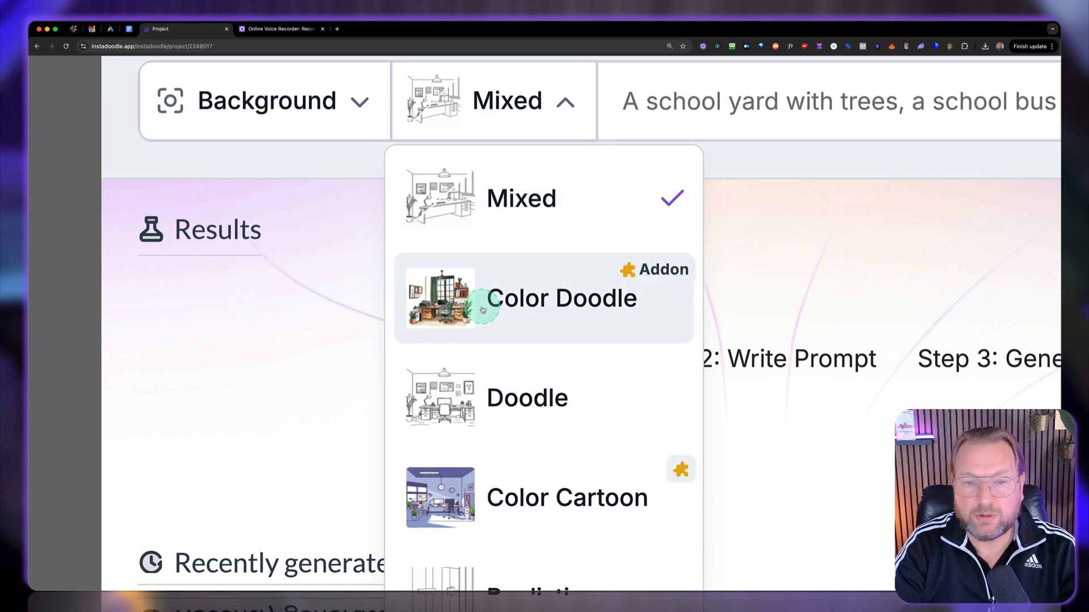
{"action": "scroll", "coordinate": [498, 350], "scroll_direction": "down", "scroll_amount": 2}
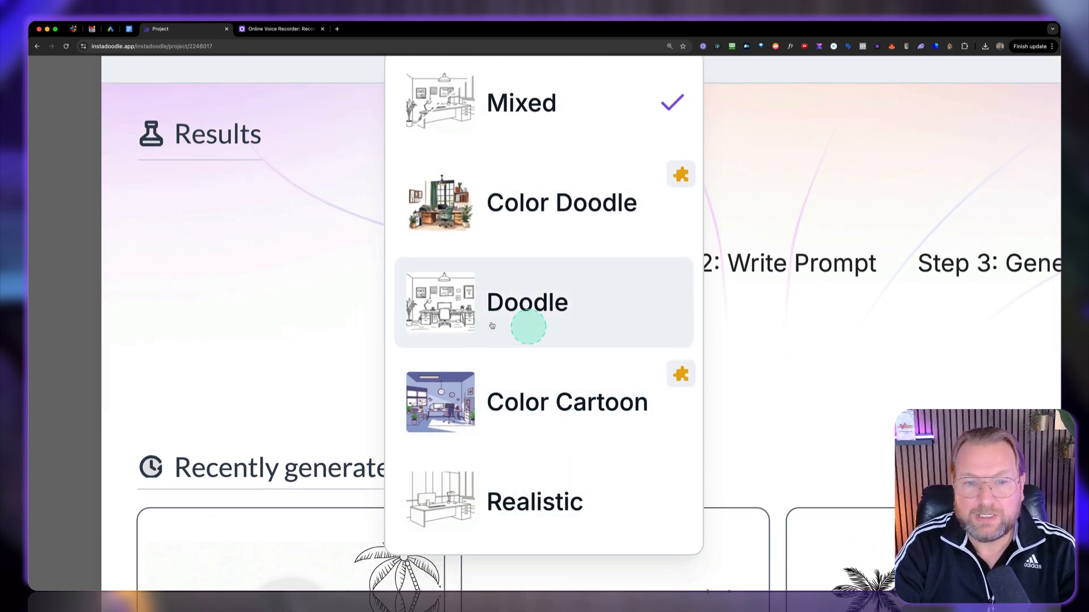
{"action": "left_click", "coordinate": [507, 311]}
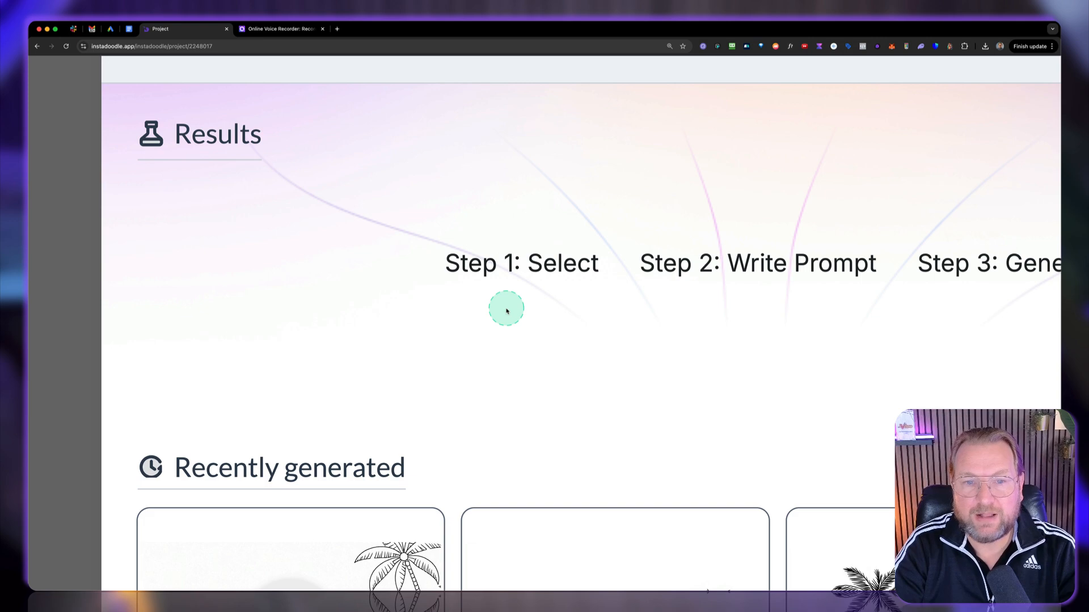
{"action": "scroll", "coordinate": [507, 311], "scroll_direction": "down", "scroll_amount": 5}
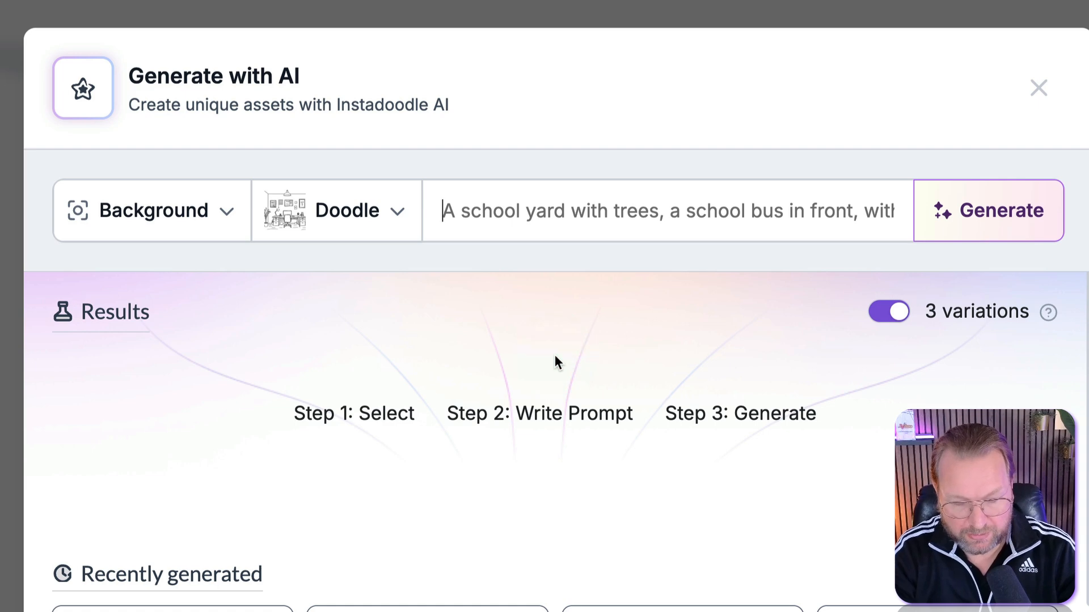
Generate AI background variations in the Mixed style from the prompt "Backyard with some trees and a shed"
{"action": "type", "text": "Ba"}
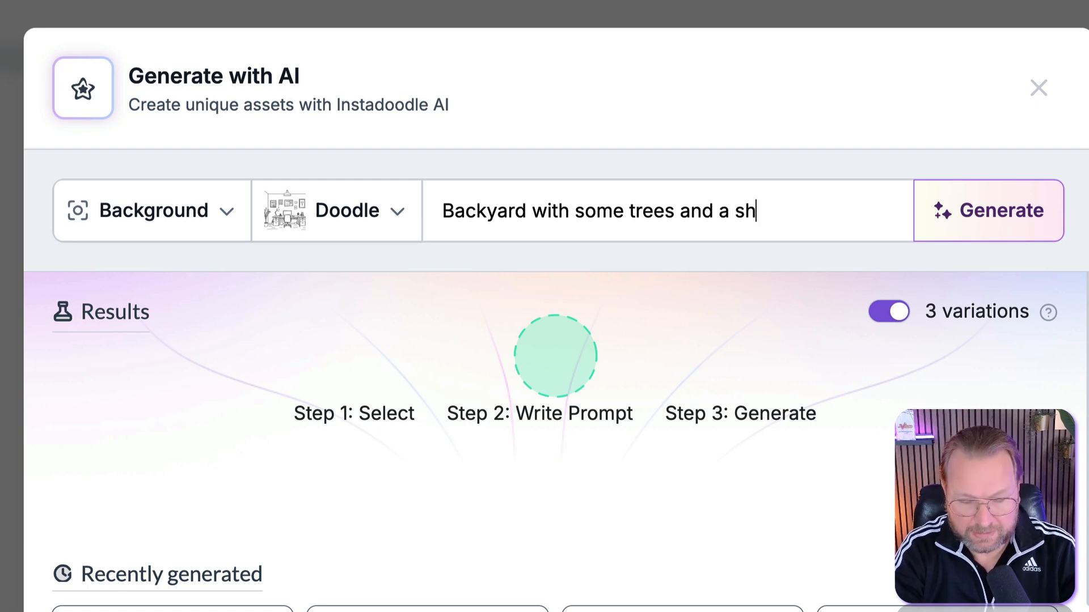
{"action": "left_click", "coordinate": [391, 215]}
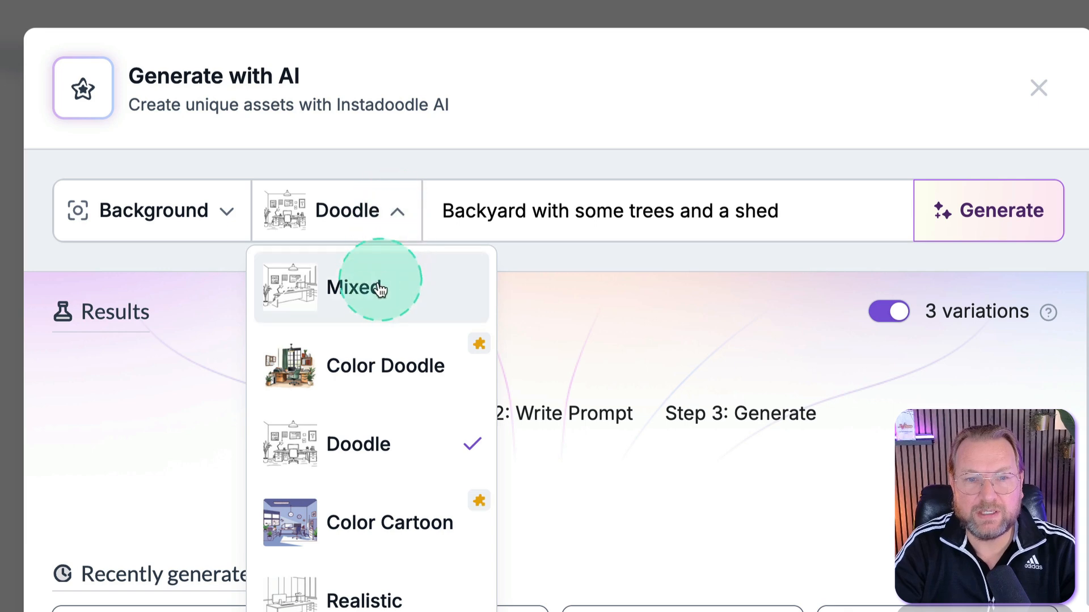
{"action": "left_click", "coordinate": [350, 291]}
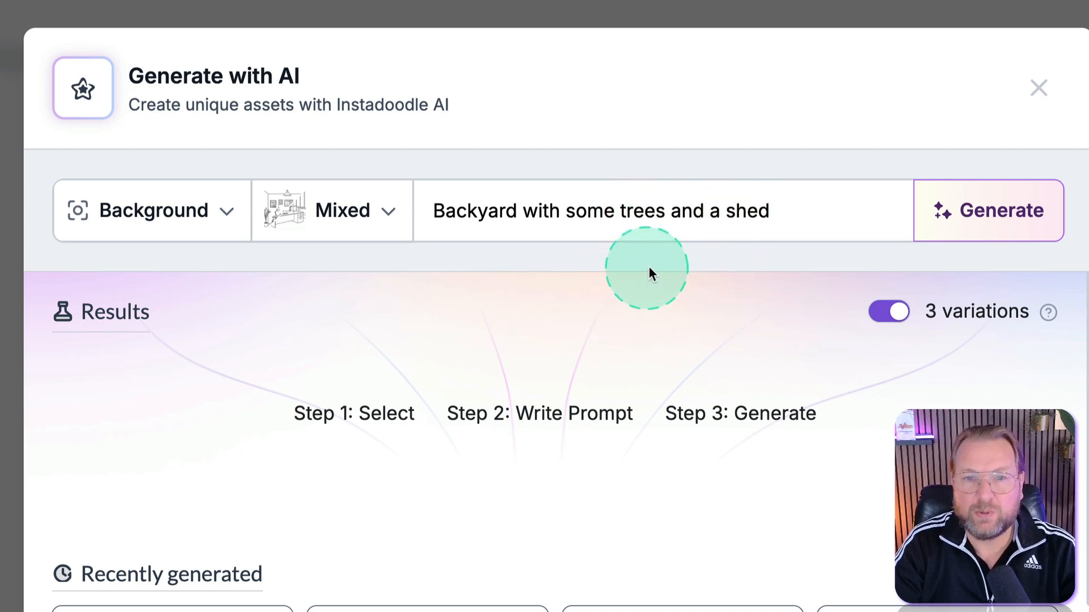
{"action": "left_click", "coordinate": [983, 209]}
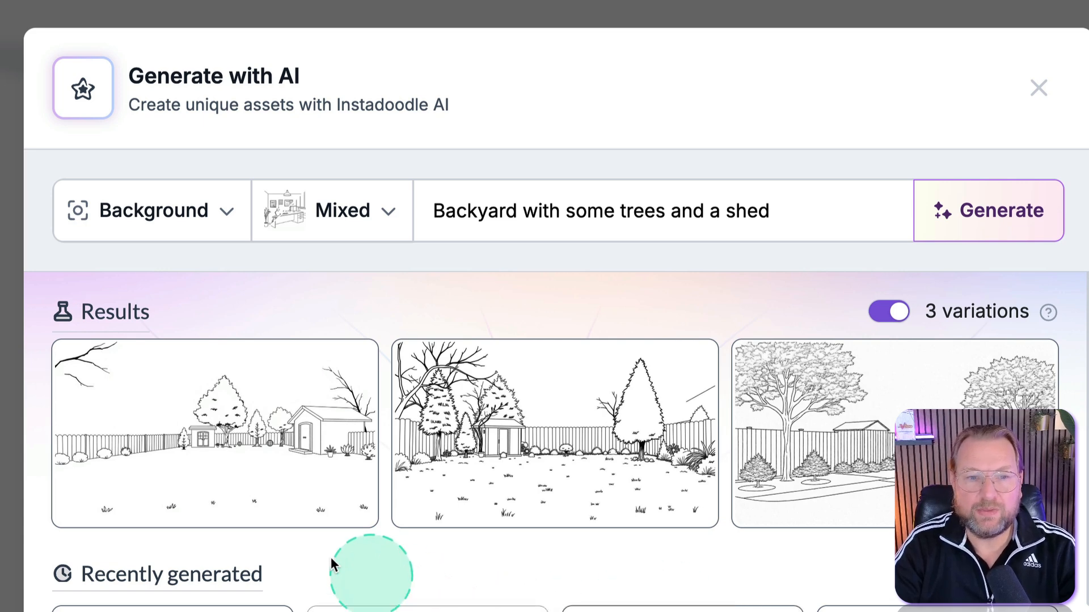
Open the first generated backyard in the Doodle Editor, add it to the library, and close the AI generator
{"action": "mouse_move", "coordinate": [259, 458]}
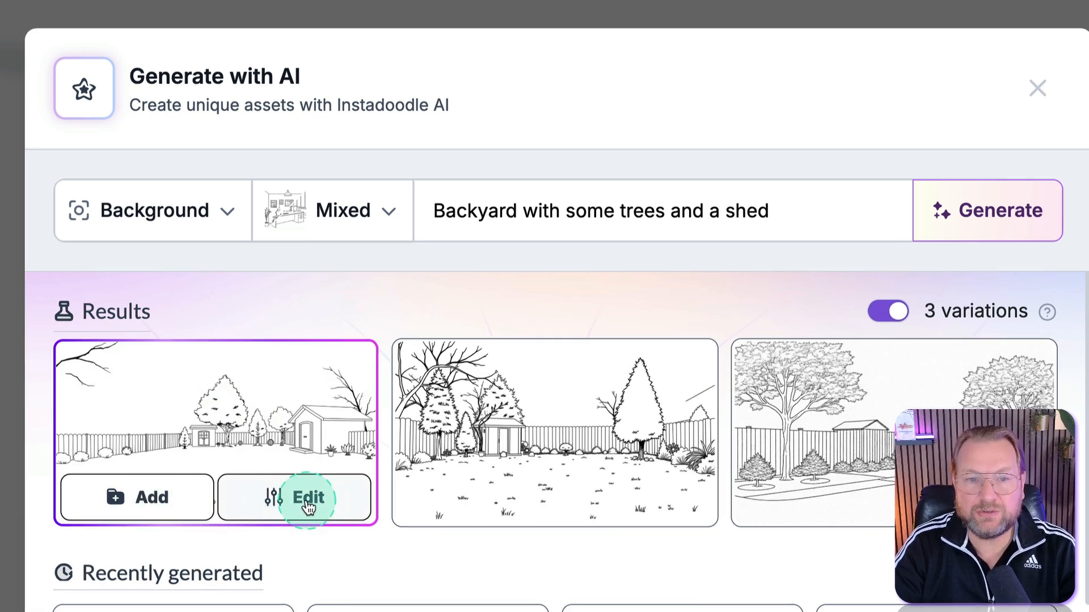
{"action": "left_click", "coordinate": [307, 504]}
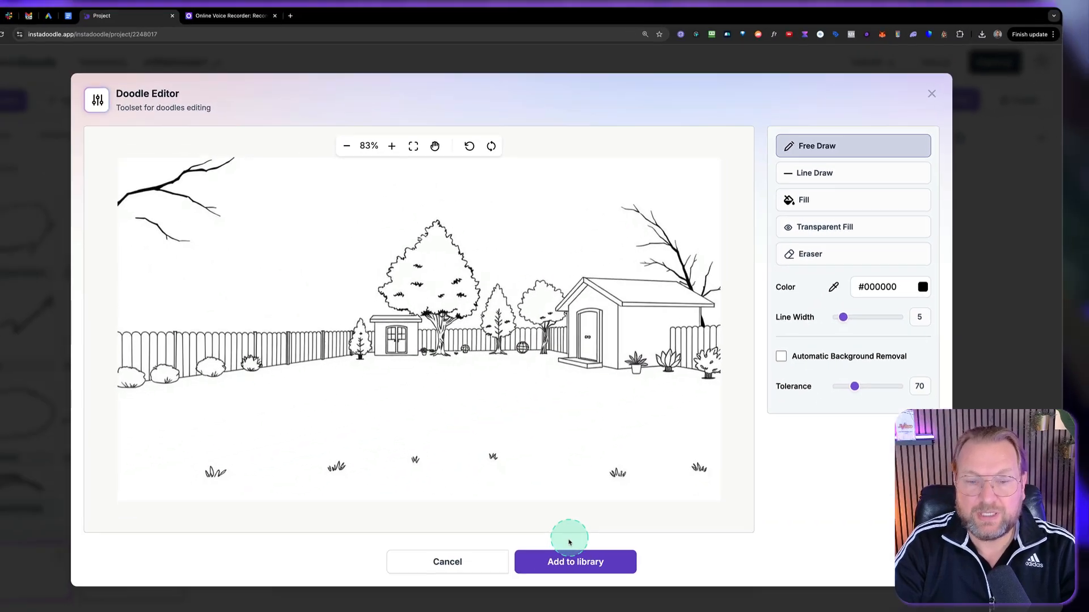
{"action": "left_click", "coordinate": [593, 541]}
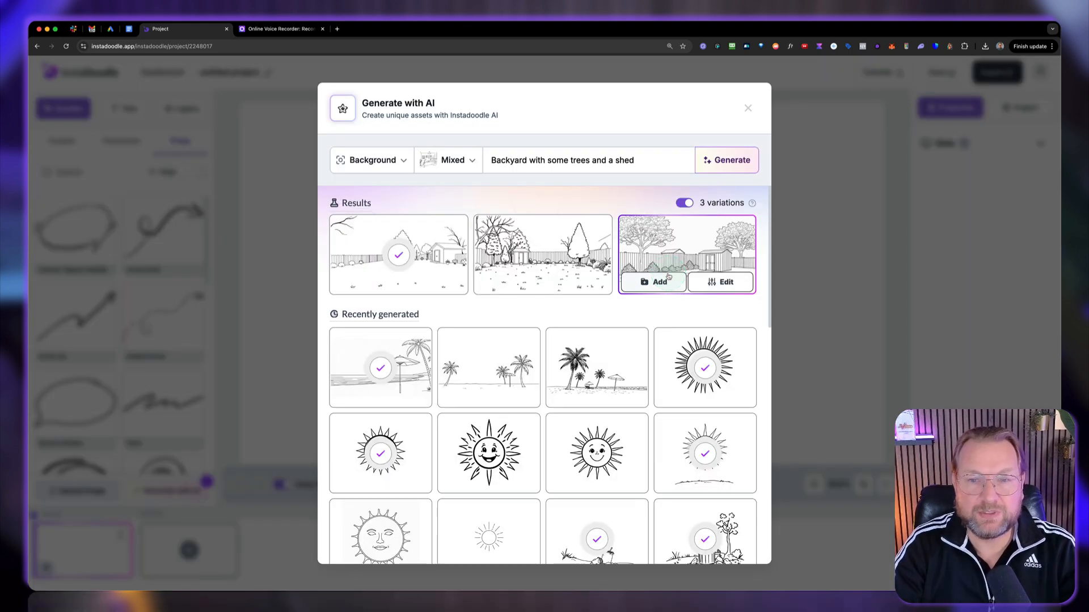
{"action": "left_click", "coordinate": [397, 255]}
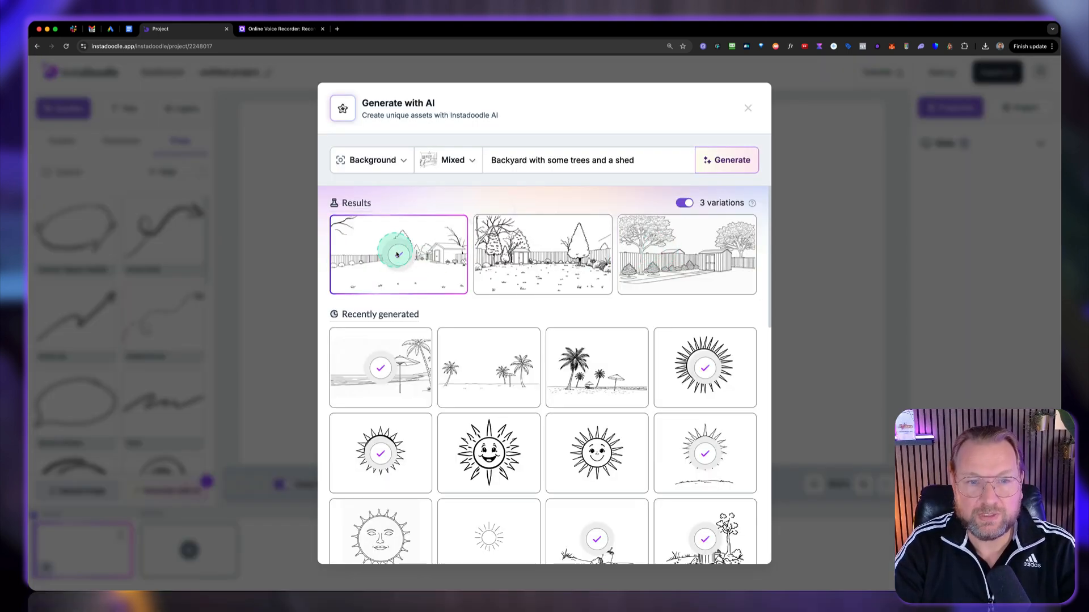
{"action": "left_click", "coordinate": [787, 104]}
{"action": "left_click", "coordinate": [751, 109]}
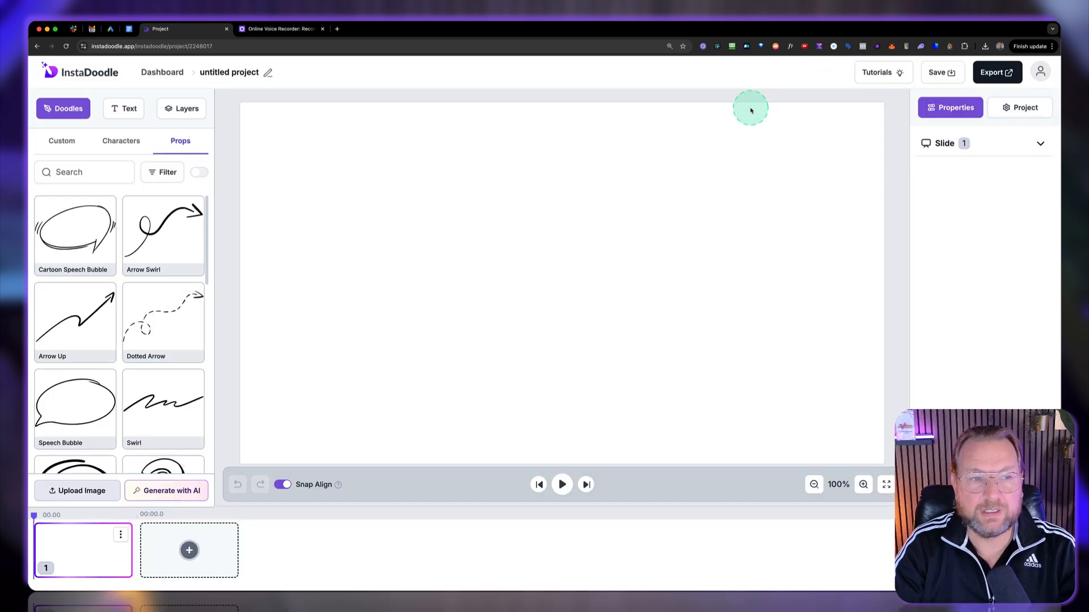
Place the custom backyard doodle on the slide and enlarge it to fill the whole canvas
{"action": "left_click", "coordinate": [71, 140]}
{"action": "left_click", "coordinate": [76, 236]}
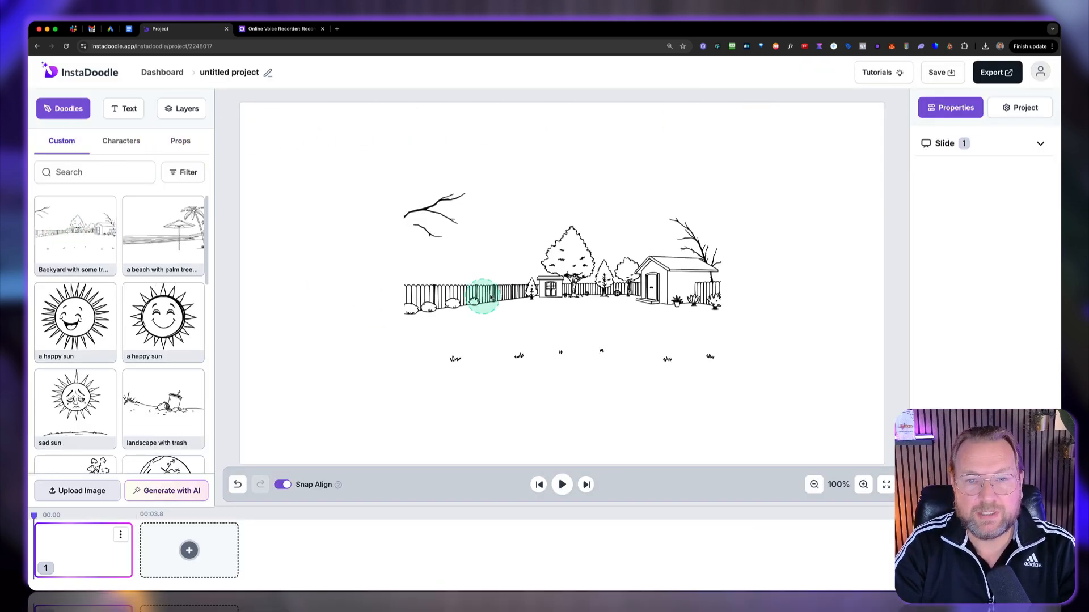
{"action": "left_click_drag", "start_coordinate": [546, 287], "coordinate": [393, 209]}
{"action": "mouse_move", "coordinate": [558, 282]}
{"action": "left_mouse_down"}
{"action": "mouse_move", "coordinate": [848, 442]}
{"action": "mouse_move", "coordinate": [882, 448]}
{"action": "mouse_move", "coordinate": [887, 466]}
{"action": "left_mouse_up"}
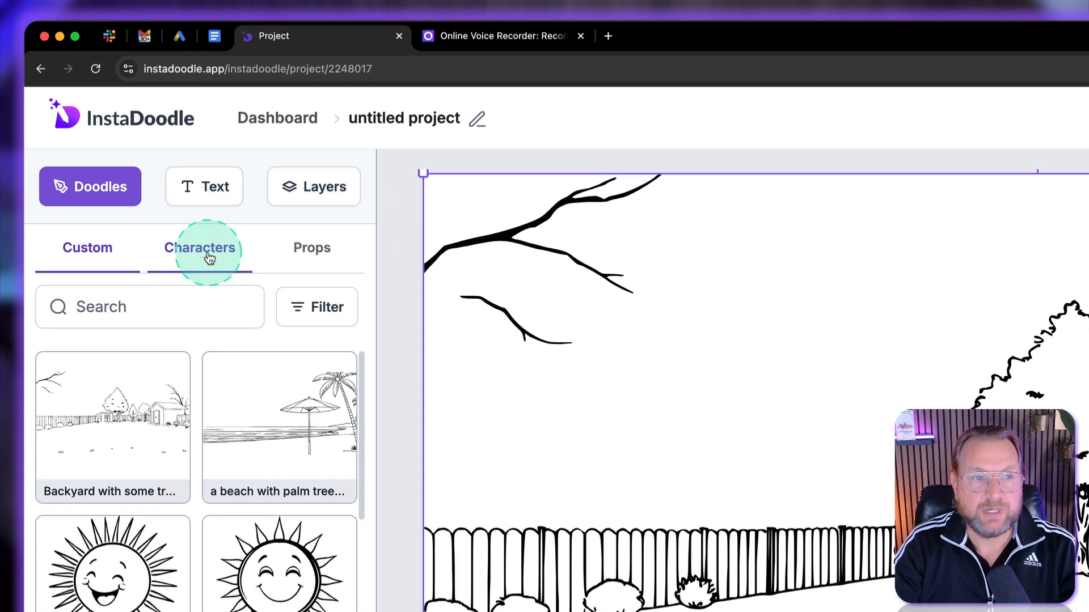
Search the prop doodles for "dog", look through the results, and try a search for "puppy"
{"action": "left_click", "coordinate": [209, 258]}
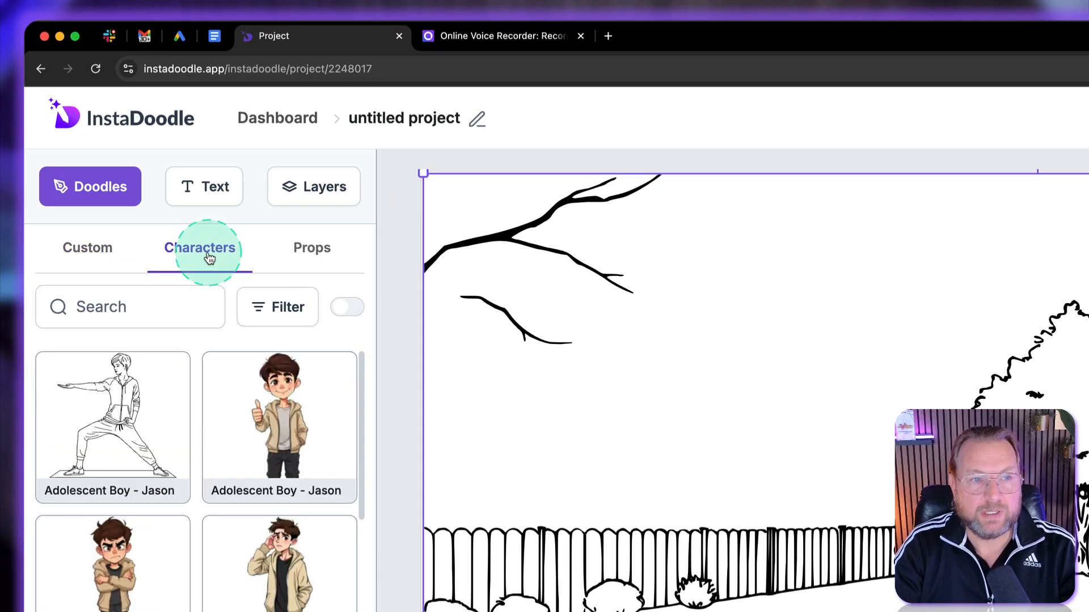
{"action": "left_click", "coordinate": [313, 245]}
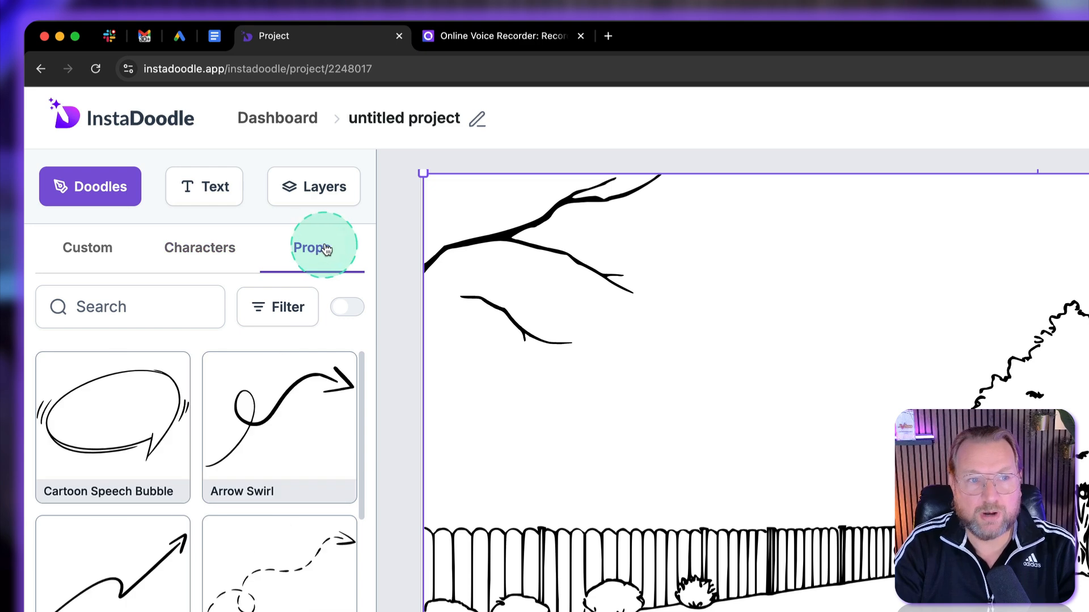
{"action": "left_click", "coordinate": [123, 311]}
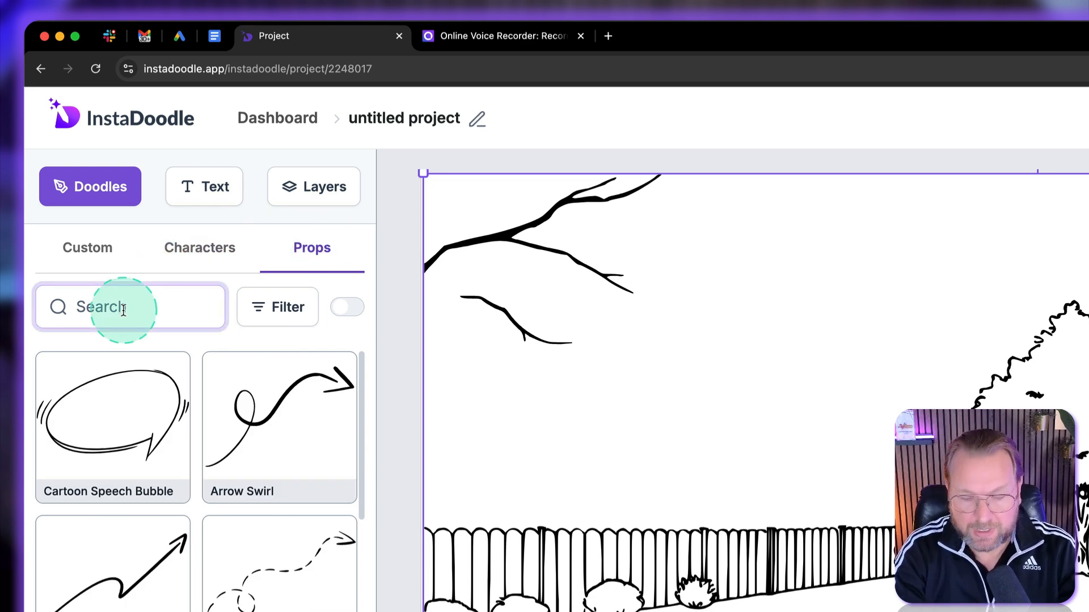
{"action": "type", "text": "dog"}
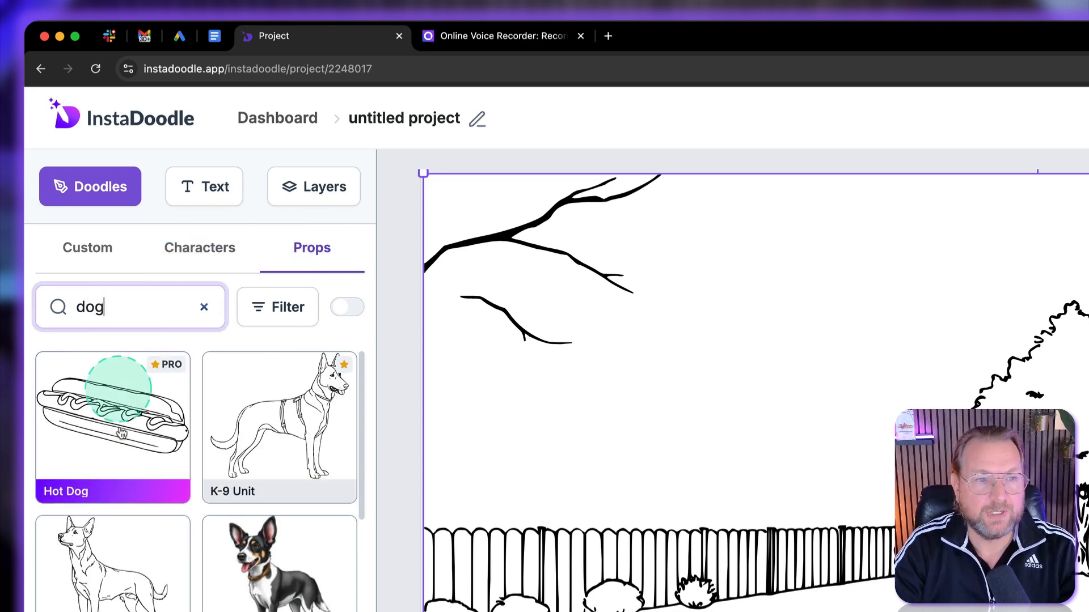
{"action": "scroll", "coordinate": [170, 470], "scroll_direction": "down", "scroll_amount": 1}
{"action": "scroll", "coordinate": [179, 475], "scroll_direction": "down", "scroll_amount": 1}
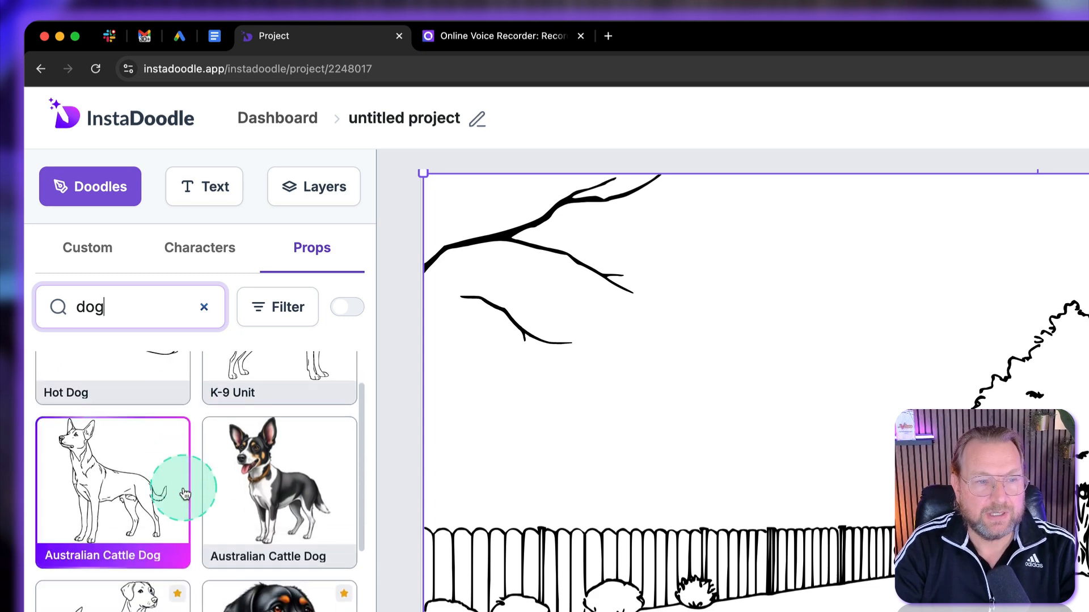
{"action": "scroll", "coordinate": [182, 482], "scroll_direction": "down", "scroll_amount": 3}
{"action": "scroll", "coordinate": [170, 476], "scroll_direction": "down", "scroll_amount": 1}
{"action": "scroll", "coordinate": [194, 377], "scroll_direction": "up", "scroll_amount": 5}
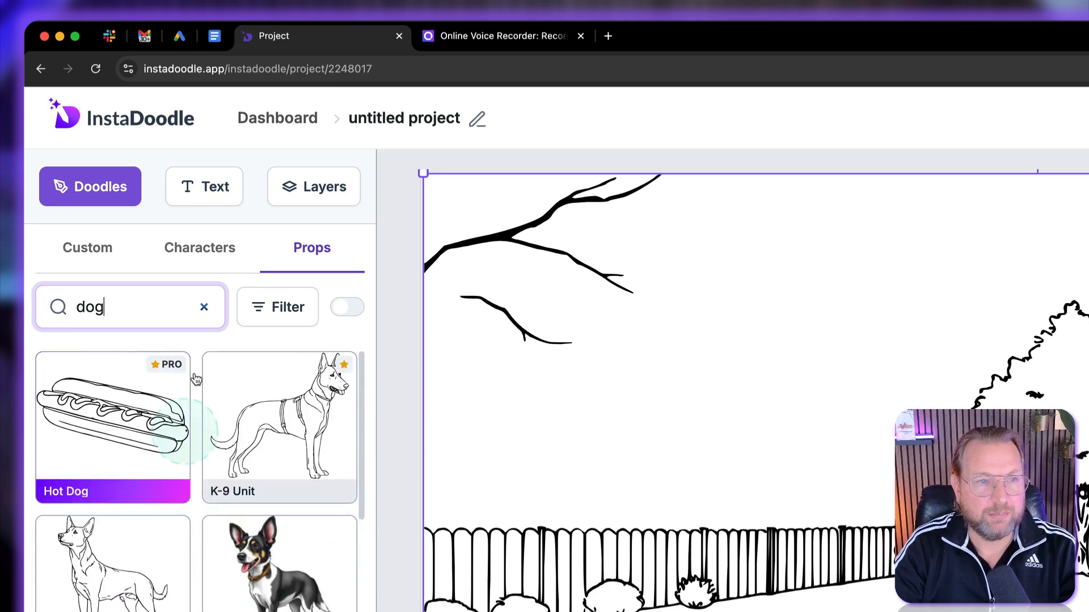
{"action": "left_click_drag", "start_coordinate": [117, 308], "coordinate": [45, 306]}
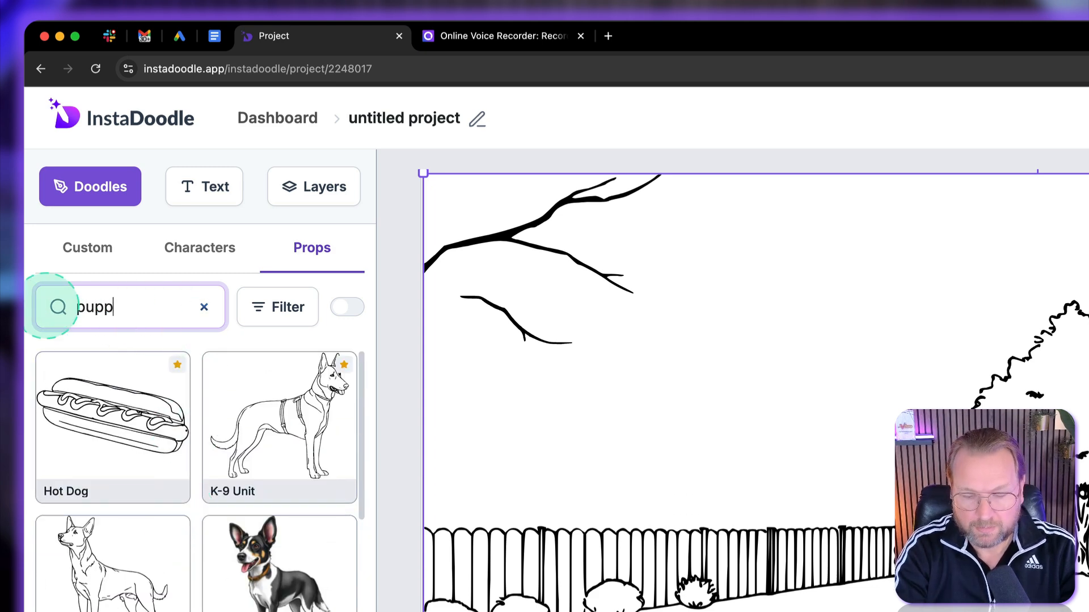
Search the props for "dog" again and add the standing line-drawn Dog doodle to the backyard slide
{"action": "left_click_drag", "start_coordinate": [132, 307], "coordinate": [24, 309]}
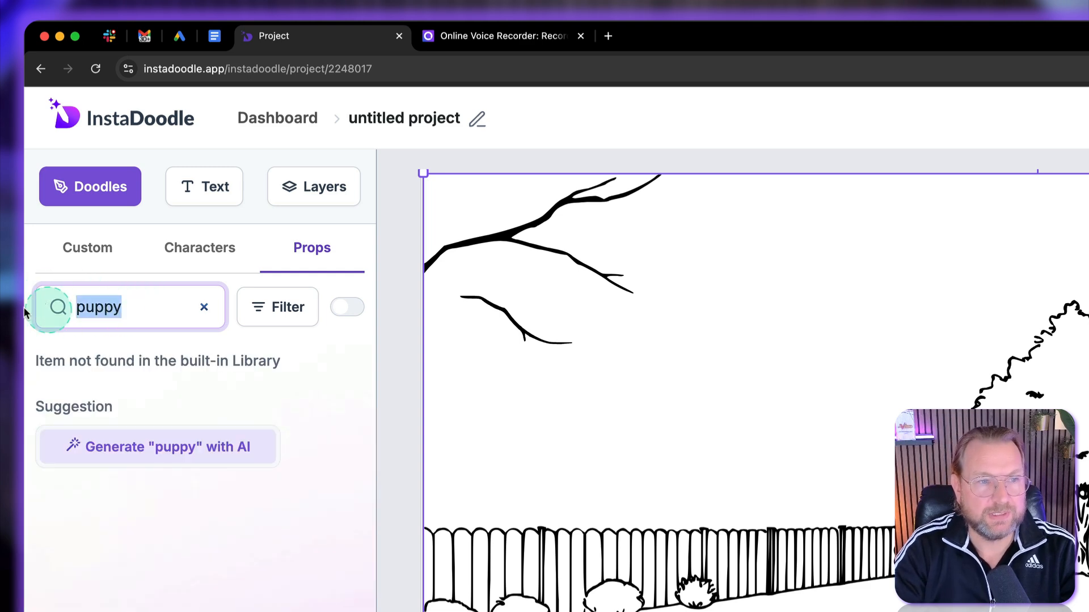
{"action": "type", "text": "dog"}
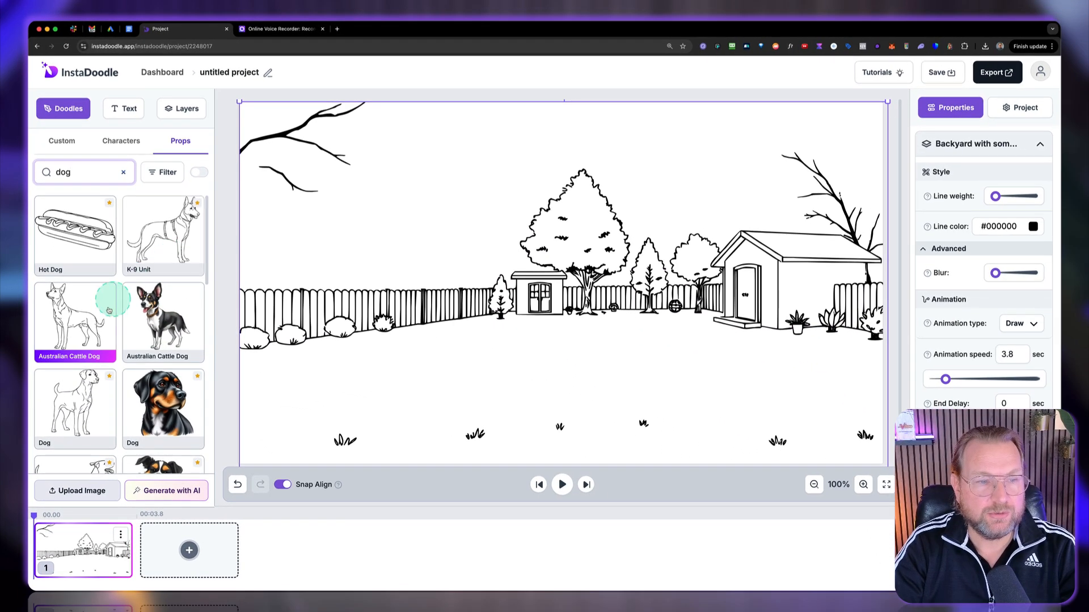
{"action": "scroll", "coordinate": [96, 329], "scroll_direction": "down", "scroll_amount": 2}
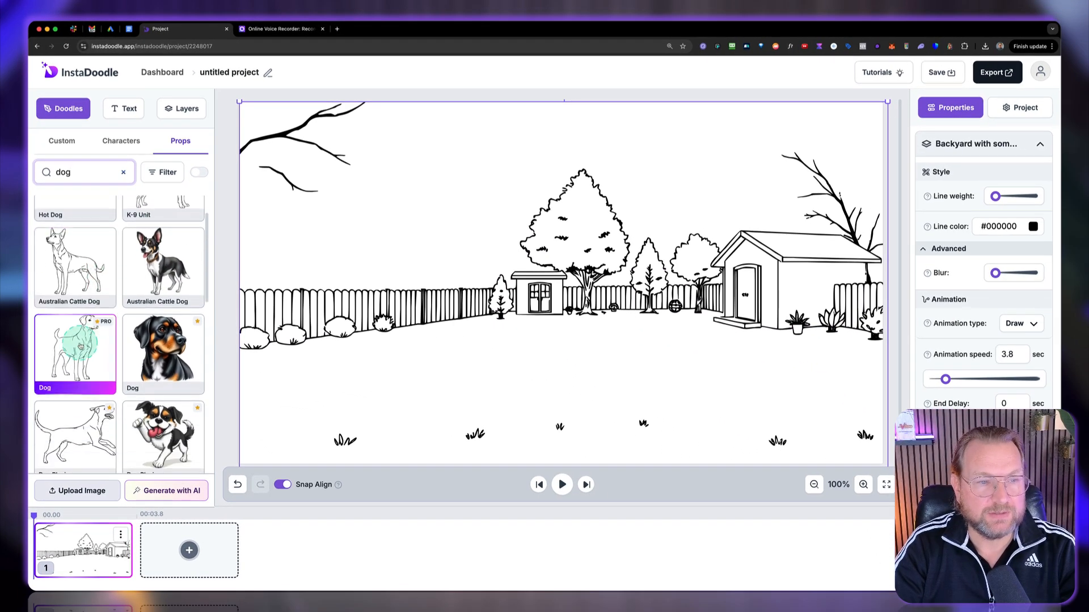
{"action": "left_click", "coordinate": [81, 346]}
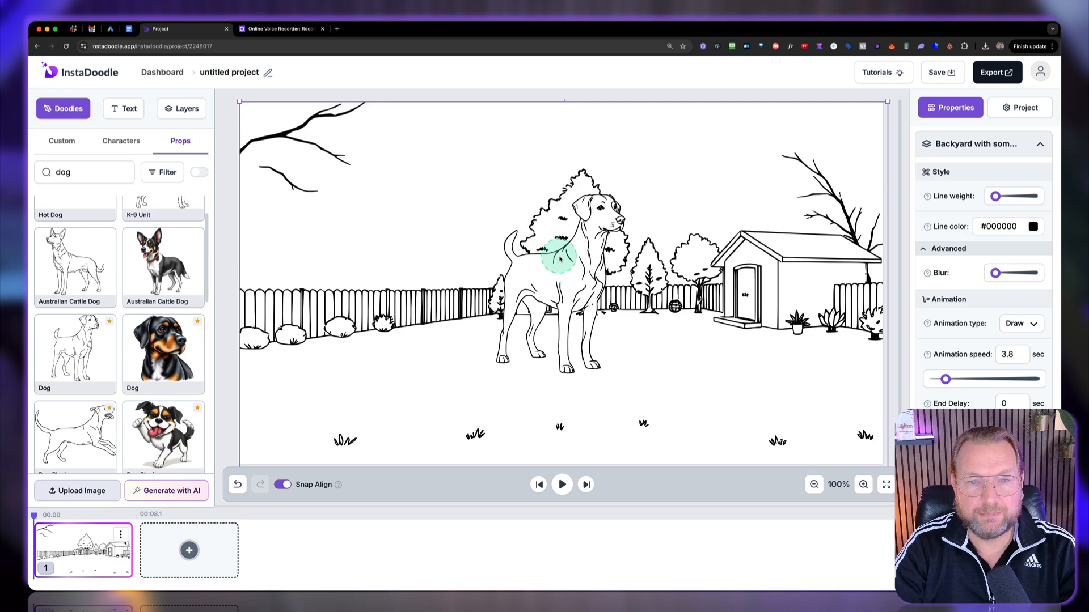
Position the dog on the lawn in front of the left fence and adjust its size to slightly larger than originally placed
{"action": "left_click_drag", "start_coordinate": [484, 323], "coordinate": [392, 333]}
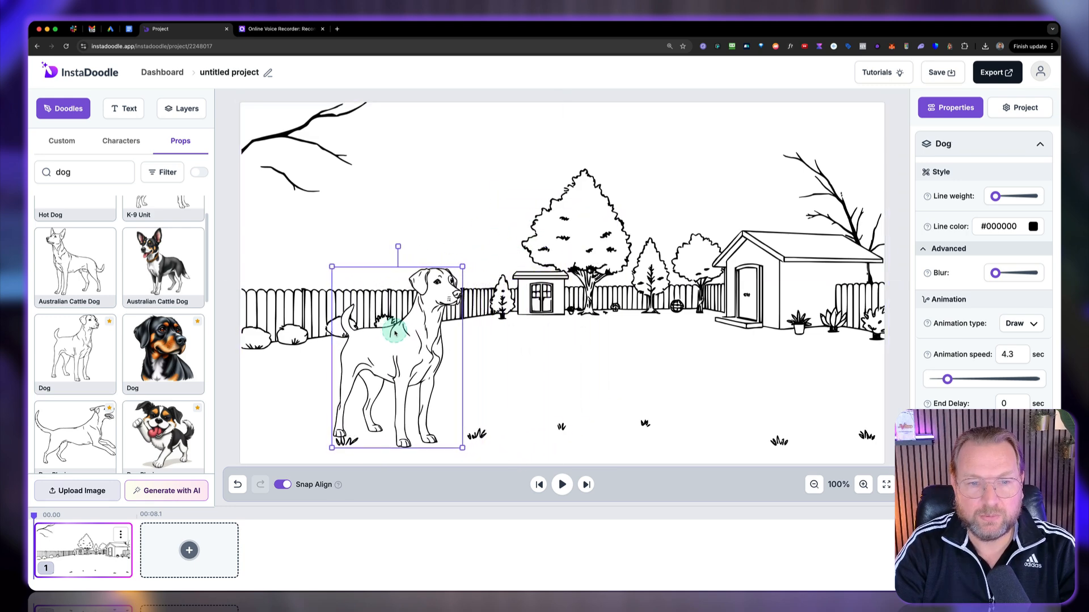
{"action": "left_click_drag", "start_coordinate": [462, 265], "coordinate": [443, 287]}
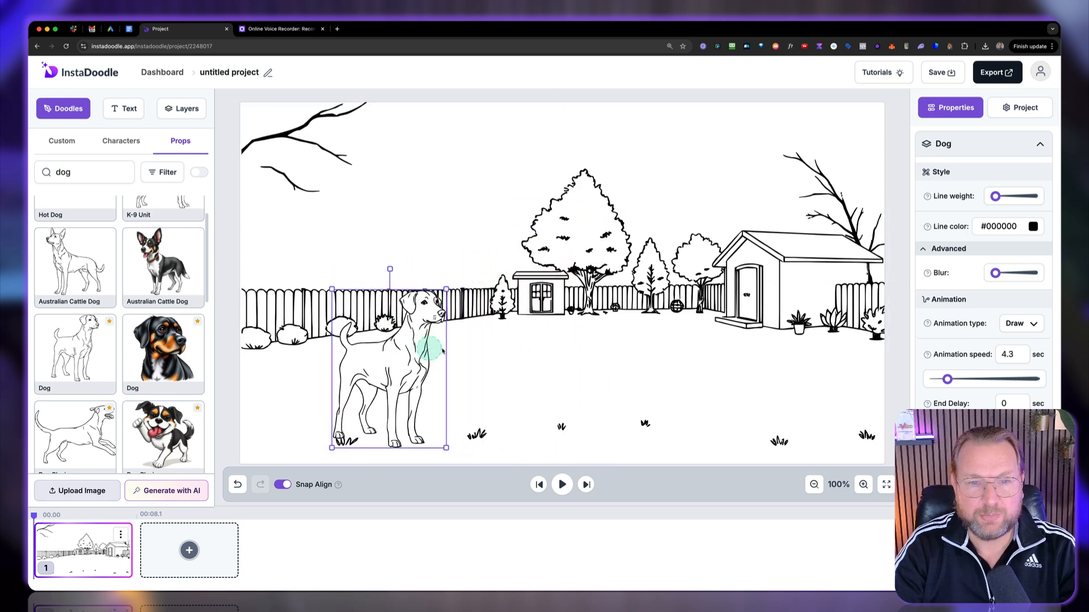
{"action": "left_click_drag", "start_coordinate": [431, 349], "coordinate": [460, 321]}
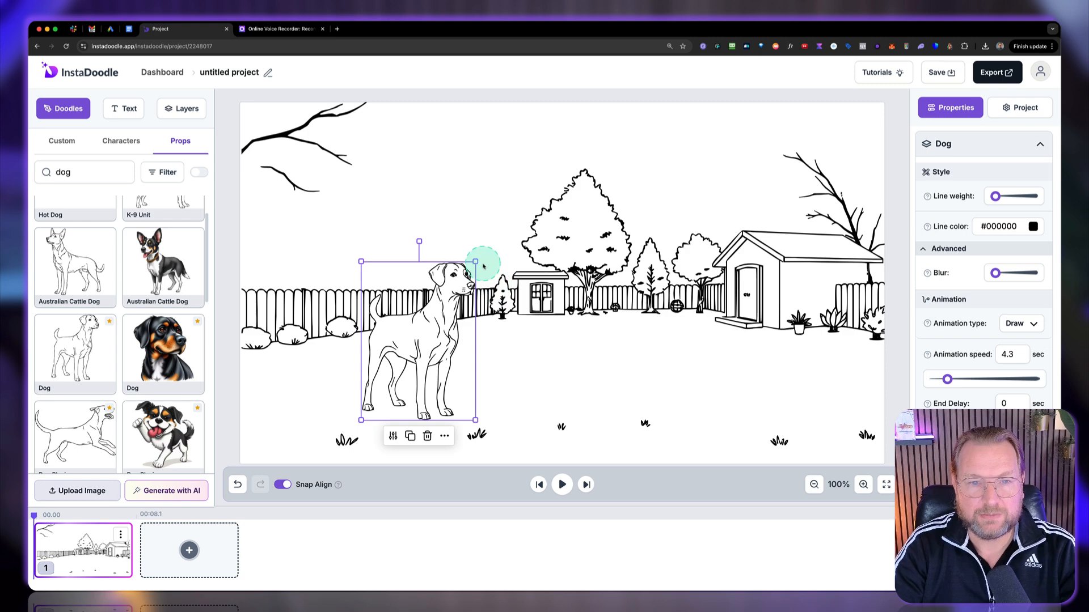
{"action": "left_click_drag", "start_coordinate": [483, 266], "coordinate": [503, 220]}
{"action": "left_click_drag", "start_coordinate": [454, 306], "coordinate": [432, 311]}
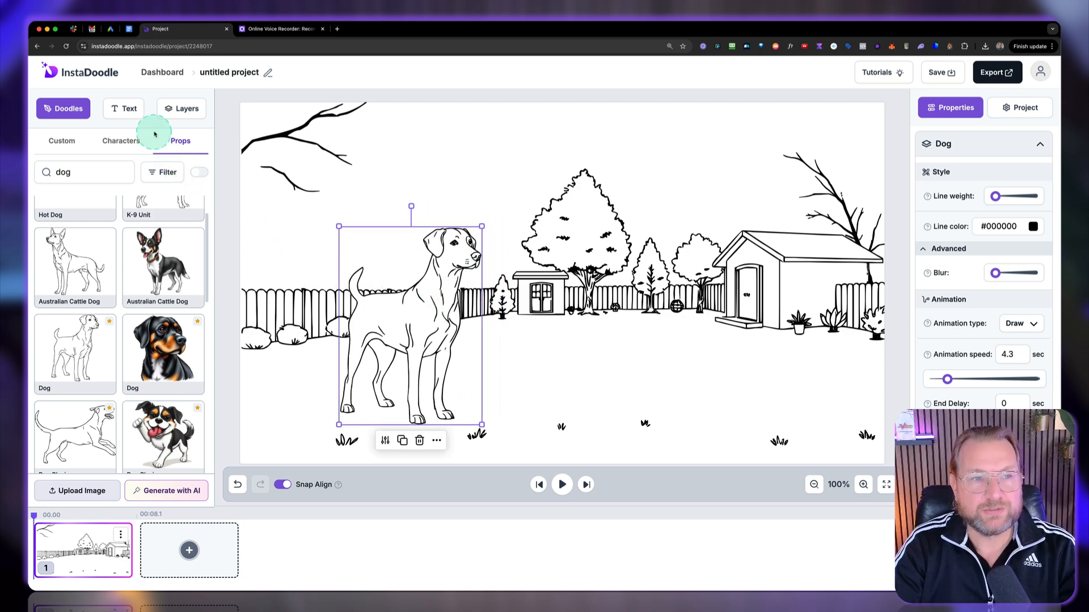
Search the character doodles for "women" and replace that search with "girl"
{"action": "left_click", "coordinate": [121, 141]}
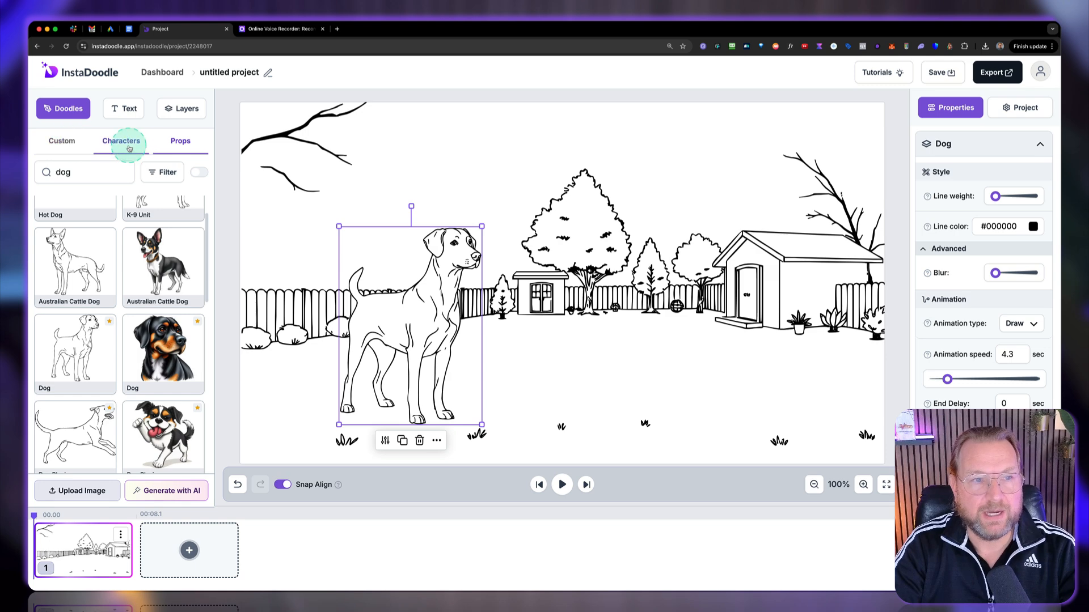
{"action": "scroll", "coordinate": [168, 278], "scroll_direction": "down", "scroll_amount": 2}
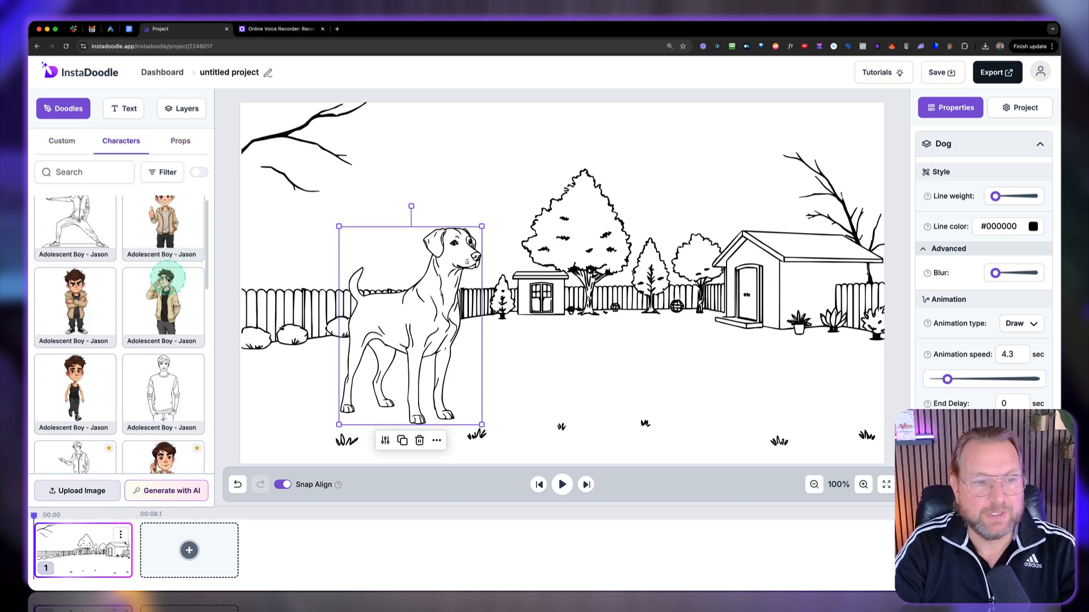
{"action": "scroll", "coordinate": [168, 279], "scroll_direction": "up", "scroll_amount": 2}
{"action": "left_click", "coordinate": [90, 173]}
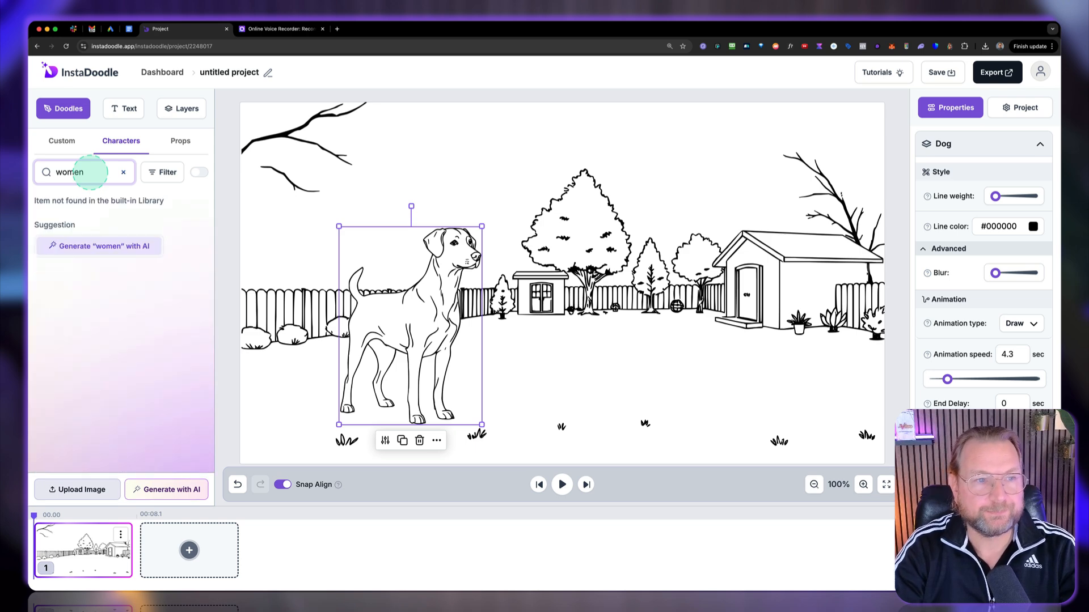
{"action": "key", "text": "BackSpace"}
{"action": "key", "text": "BackSpace"}
{"action": "key", "text": "BackSpace"}
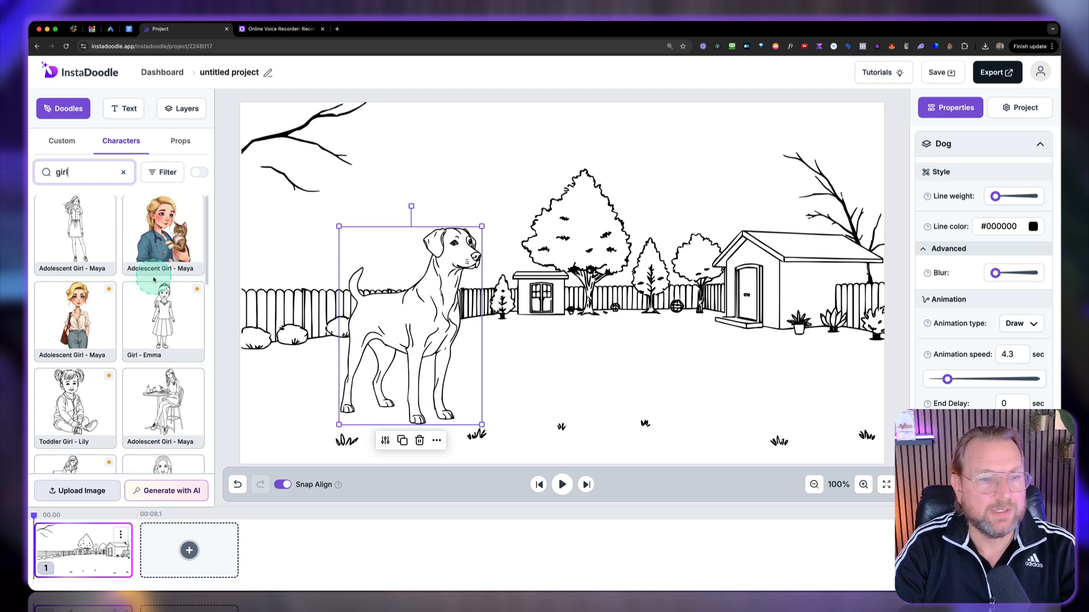
Add the line-drawn Adolescent Girl - Maya character with long hair and a zipped jacket to the backyard slide
{"action": "scroll", "coordinate": [153, 278], "scroll_direction": "down", "scroll_amount": 2}
{"action": "scroll", "coordinate": [153, 279], "scroll_direction": "down", "scroll_amount": 2}
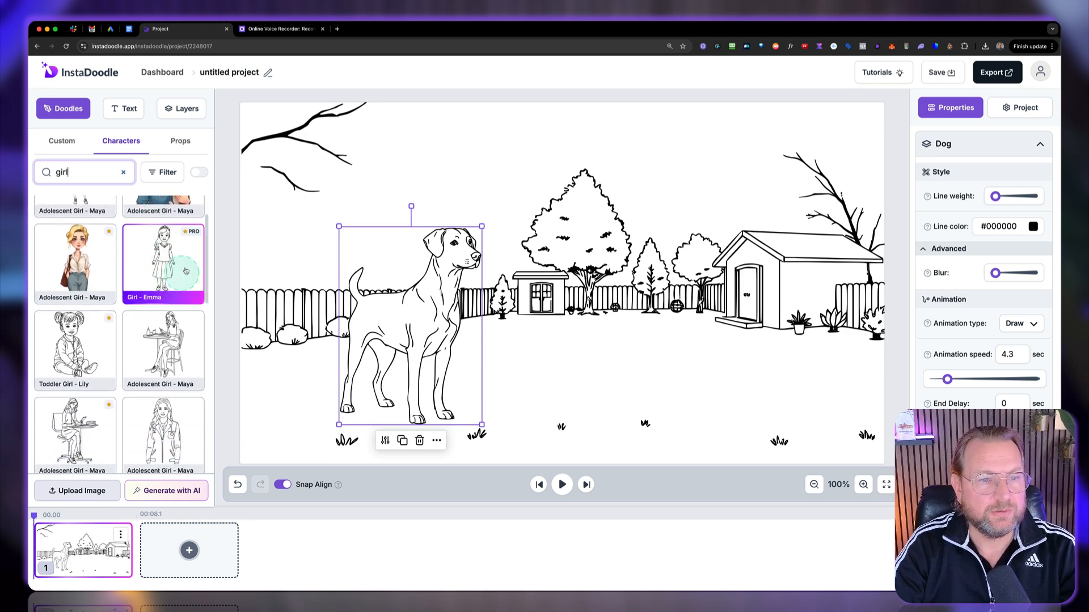
{"action": "scroll", "coordinate": [183, 277], "scroll_direction": "down", "scroll_amount": 8}
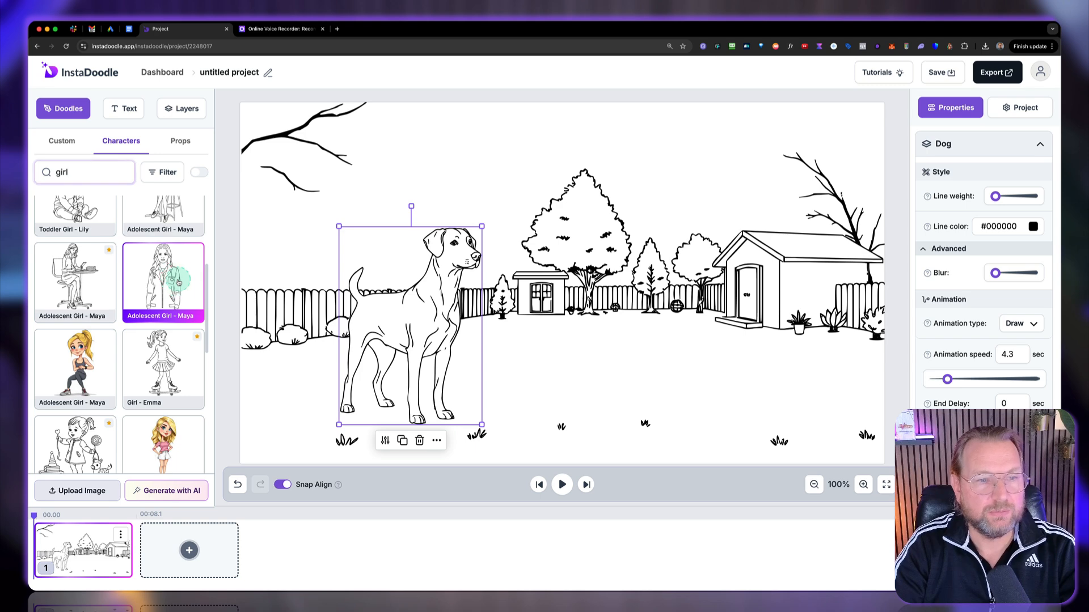
{"action": "left_click", "coordinate": [178, 282]}
Enlarge the jacketed girl to most of the slide's height and place her on the lower edge between dog and shed
{"action": "left_click_drag", "start_coordinate": [546, 318], "coordinate": [646, 343]}
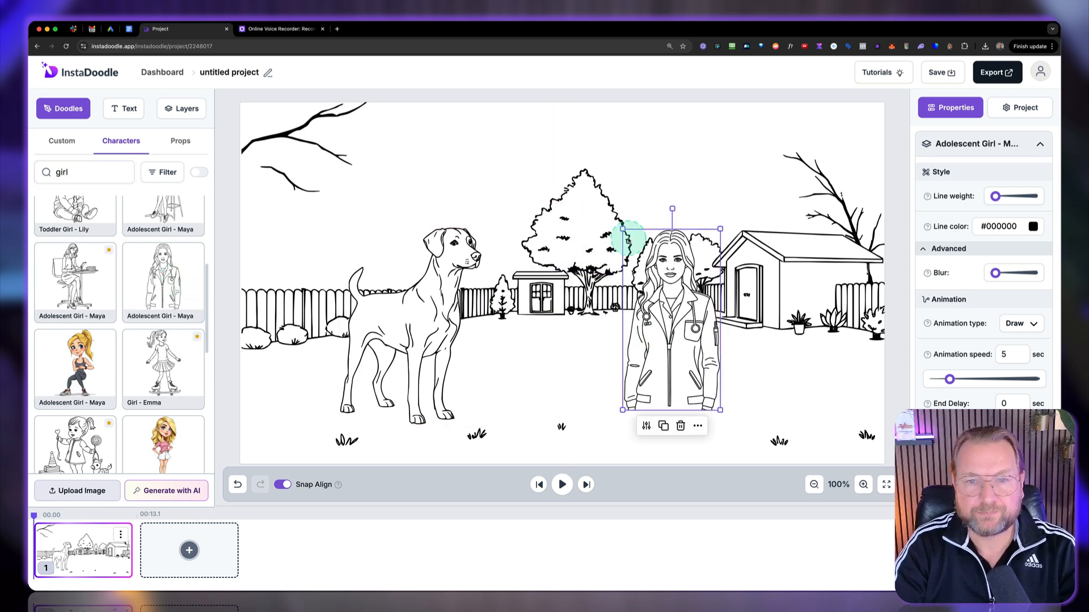
{"action": "left_click_drag", "start_coordinate": [623, 229], "coordinate": [489, 129]}
{"action": "left_click_drag", "start_coordinate": [659, 279], "coordinate": [643, 333]}
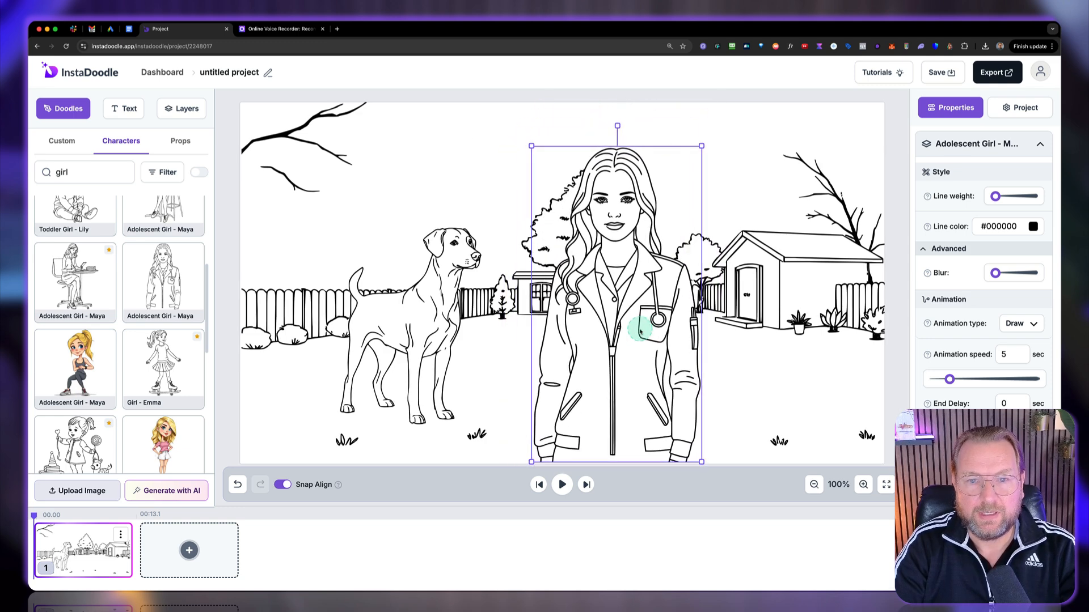
{"action": "left_click", "coordinate": [771, 255]}
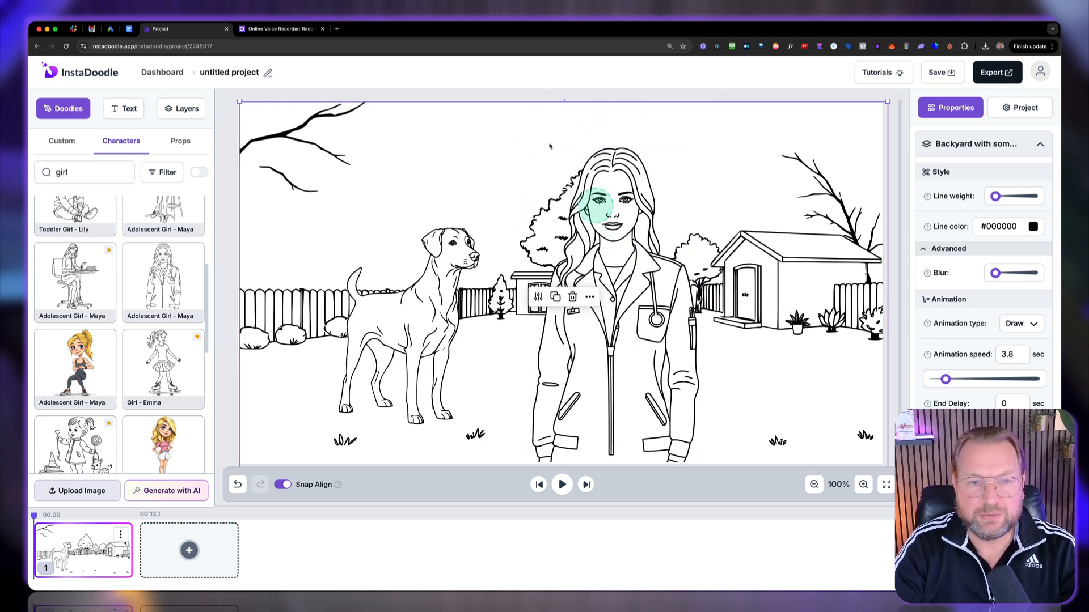
Enlarge the backyard background slightly and move the dog a little lower and closer to the girl
{"action": "left_click_drag", "start_coordinate": [440, 311], "coordinate": [454, 314]}
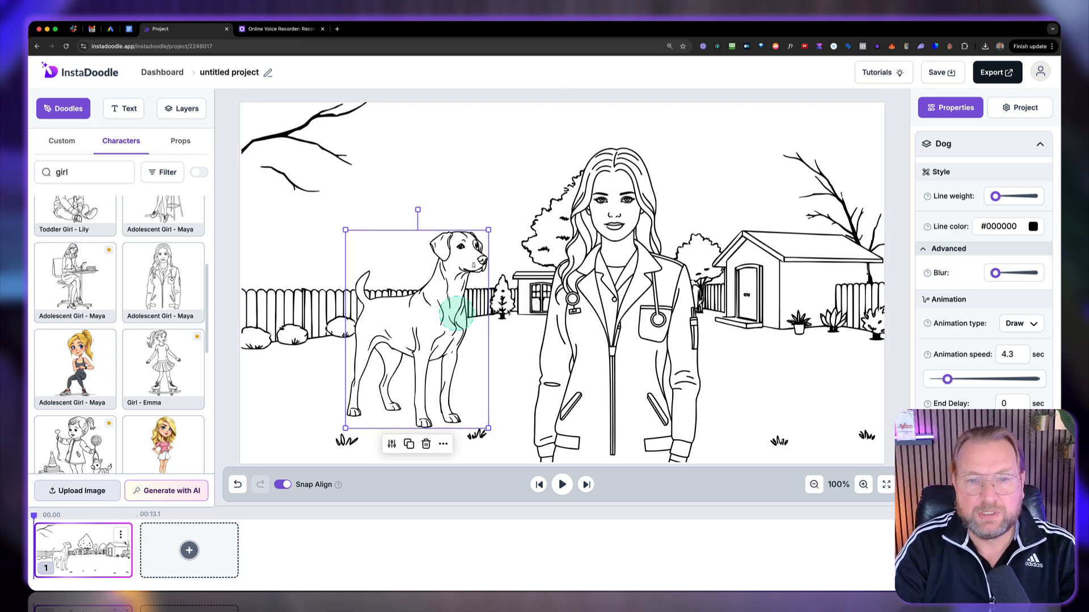
{"action": "left_click", "coordinate": [454, 160]}
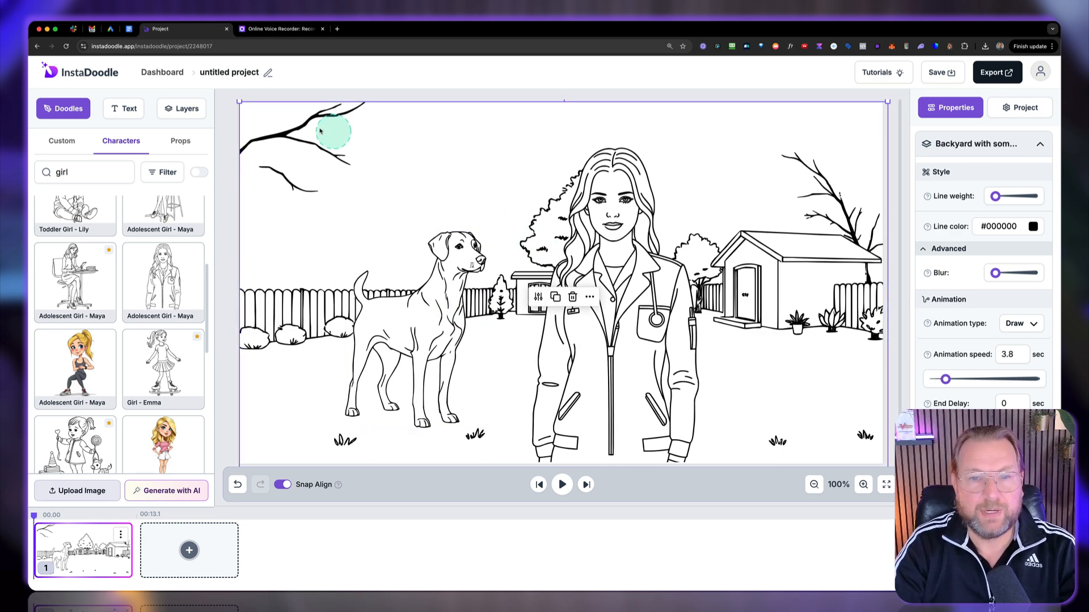
{"action": "left_click_drag", "start_coordinate": [240, 101], "coordinate": [240, 134]}
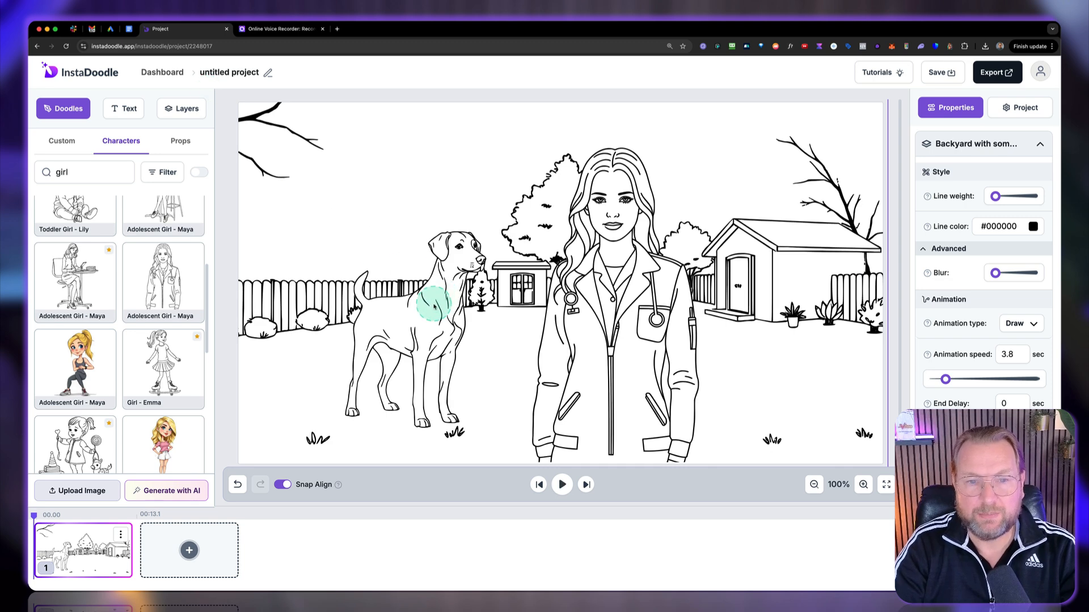
{"action": "left_click_drag", "start_coordinate": [434, 306], "coordinate": [434, 321]}
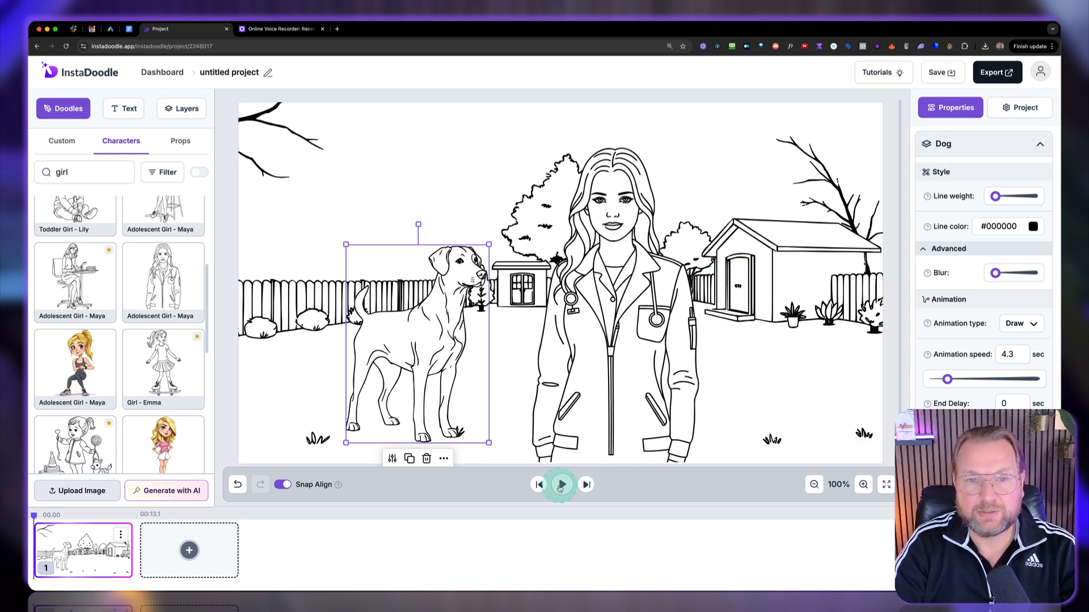
Move the Dog layer above the Adolescent Girl layer, previewing the slide's drawing order before and after the change
{"action": "left_click", "coordinate": [560, 486]}
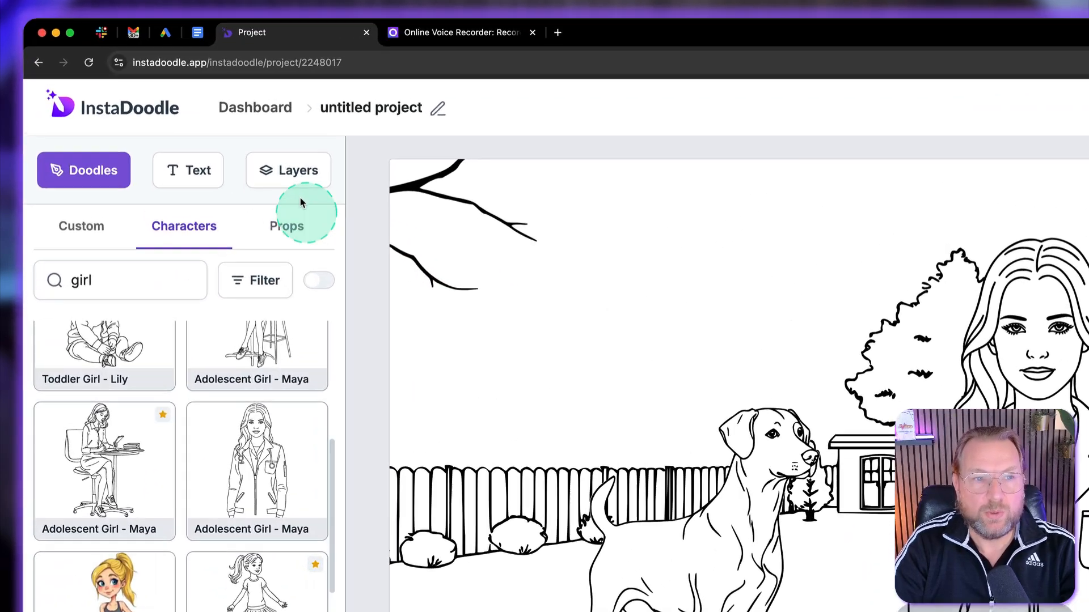
{"action": "left_click", "coordinate": [320, 193]}
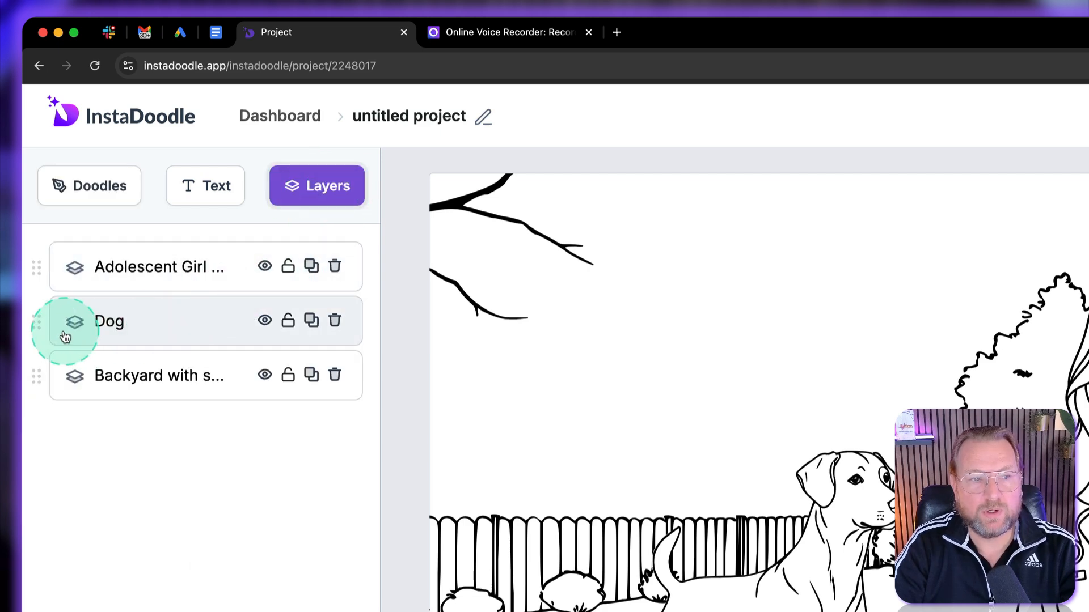
{"action": "left_click_drag", "start_coordinate": [38, 328], "coordinate": [34, 268]}
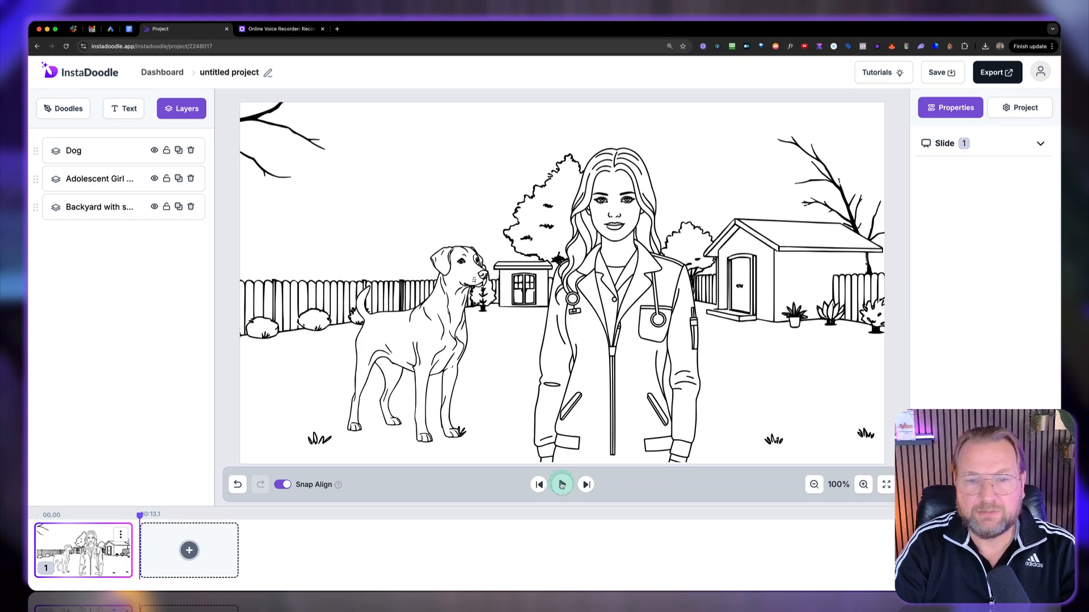
{"action": "left_click", "coordinate": [562, 484]}
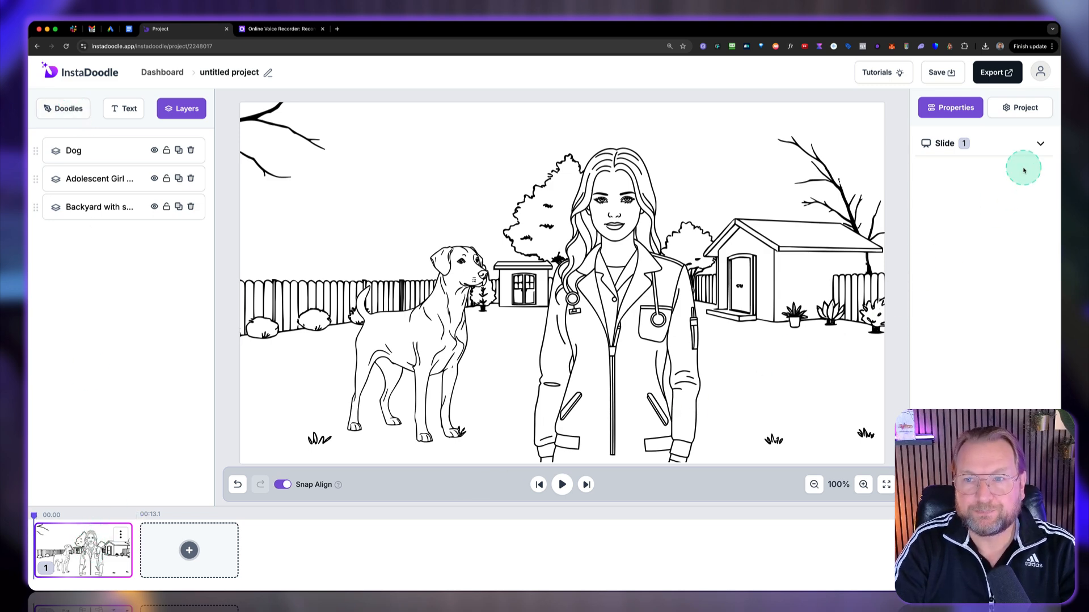
Open the settings of slide 1 and set its transition type to Push Left
{"action": "left_click", "coordinate": [1040, 145]}
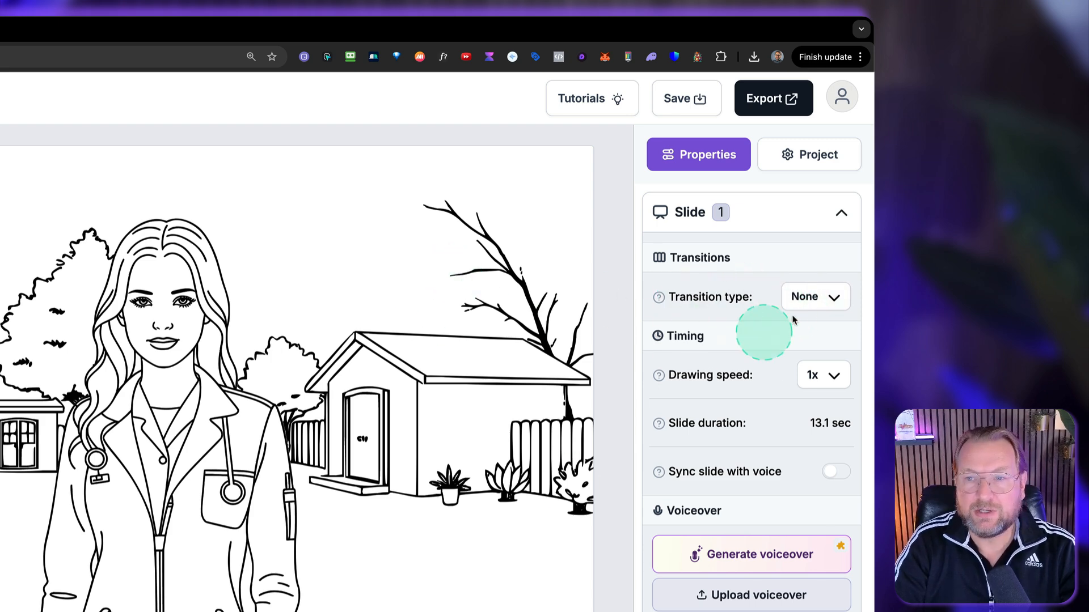
{"action": "left_click", "coordinate": [810, 305]}
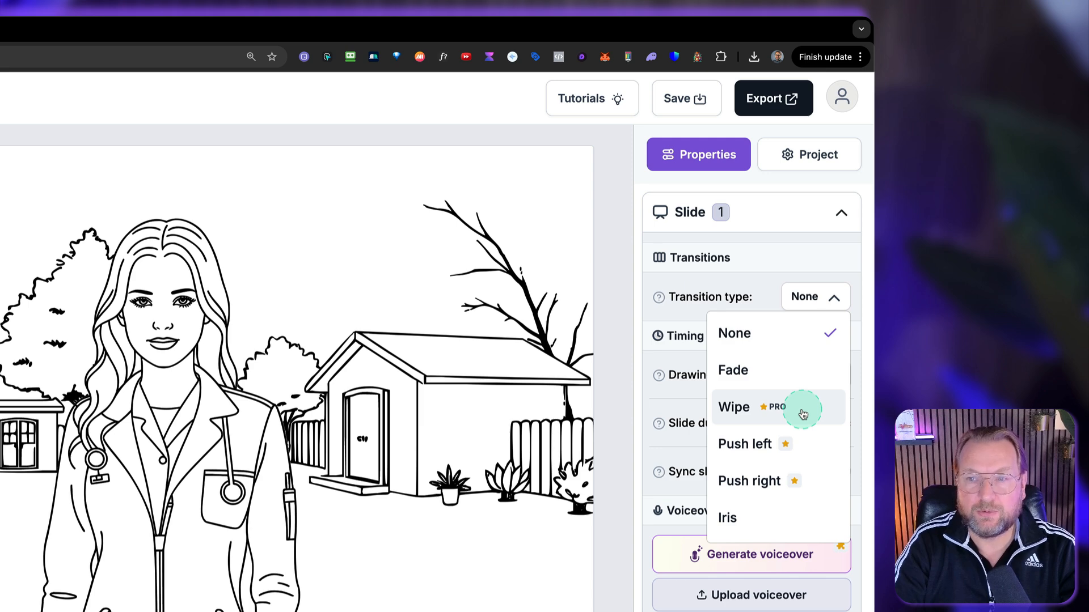
{"action": "left_click_drag", "start_coordinate": [802, 415], "coordinate": [801, 448]}
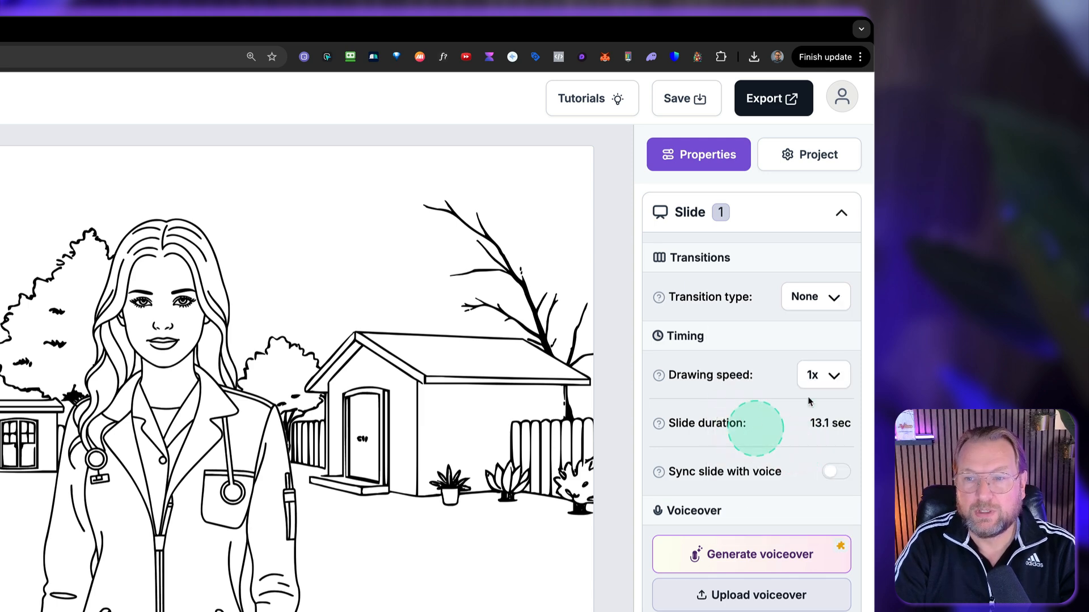
{"action": "left_click", "coordinate": [828, 298]}
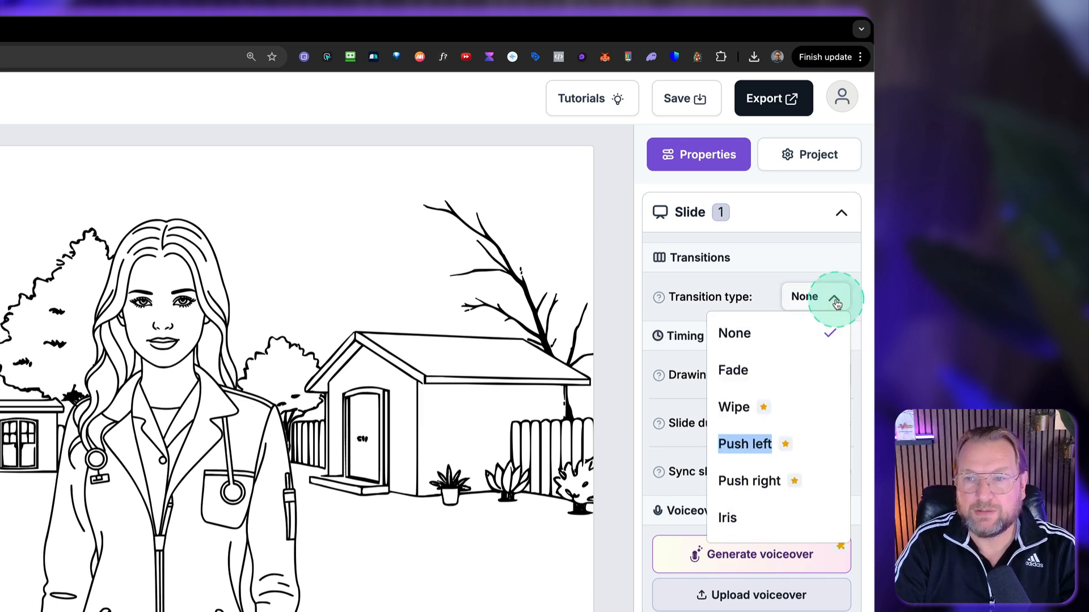
{"action": "left_click", "coordinate": [745, 448]}
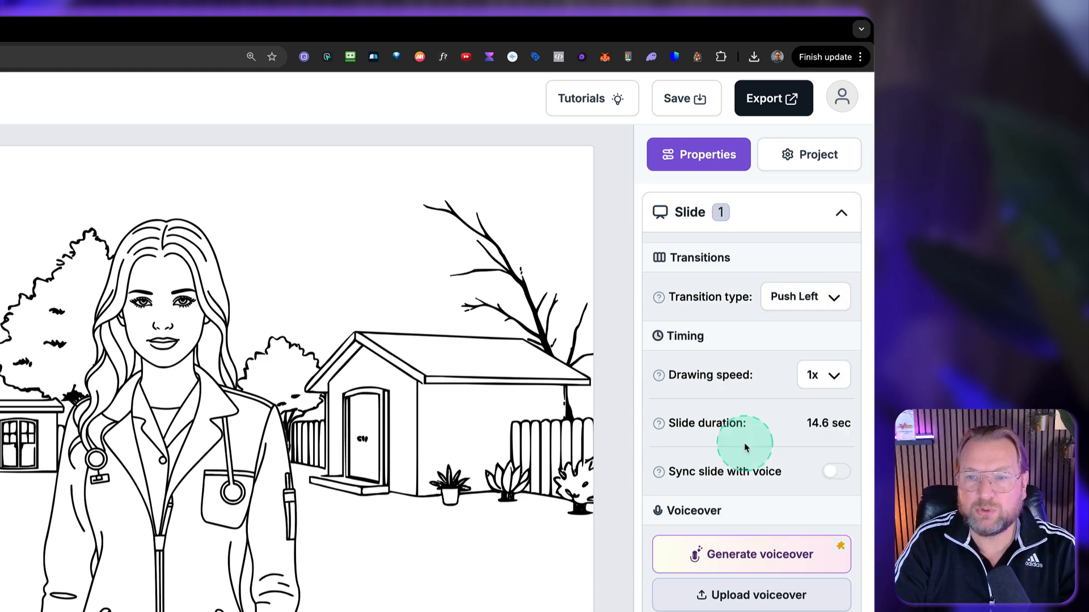
Preview the slide at a drawing speed of 5x and return the drawing speed to 1x
{"action": "left_click", "coordinate": [832, 376]}
{"action": "scroll", "coordinate": [827, 439], "scroll_direction": "down", "scroll_amount": 2}
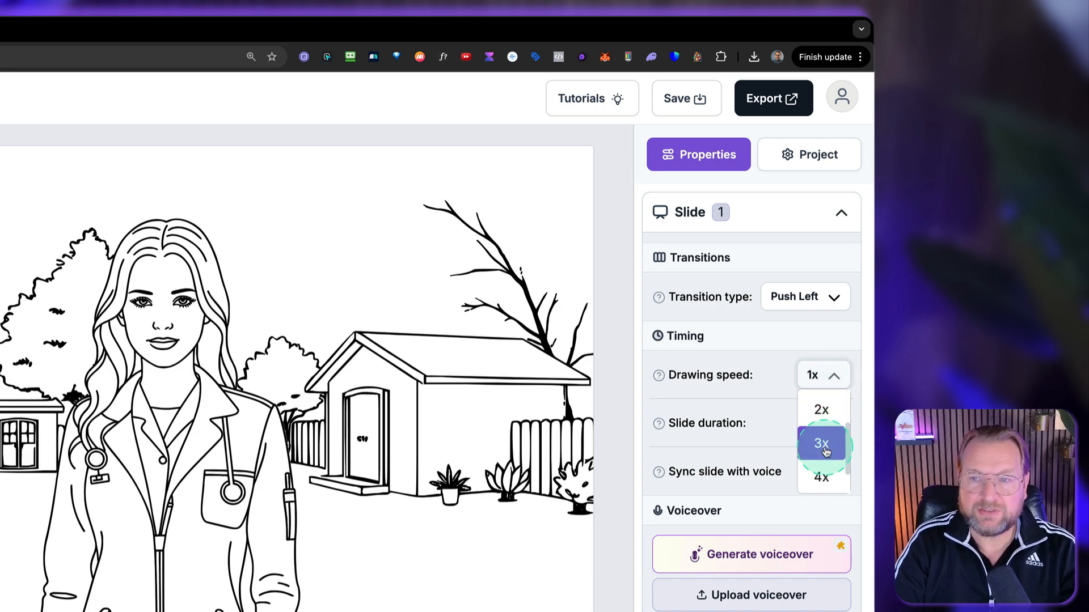
{"action": "scroll", "coordinate": [822, 475], "scroll_direction": "down", "scroll_amount": 1}
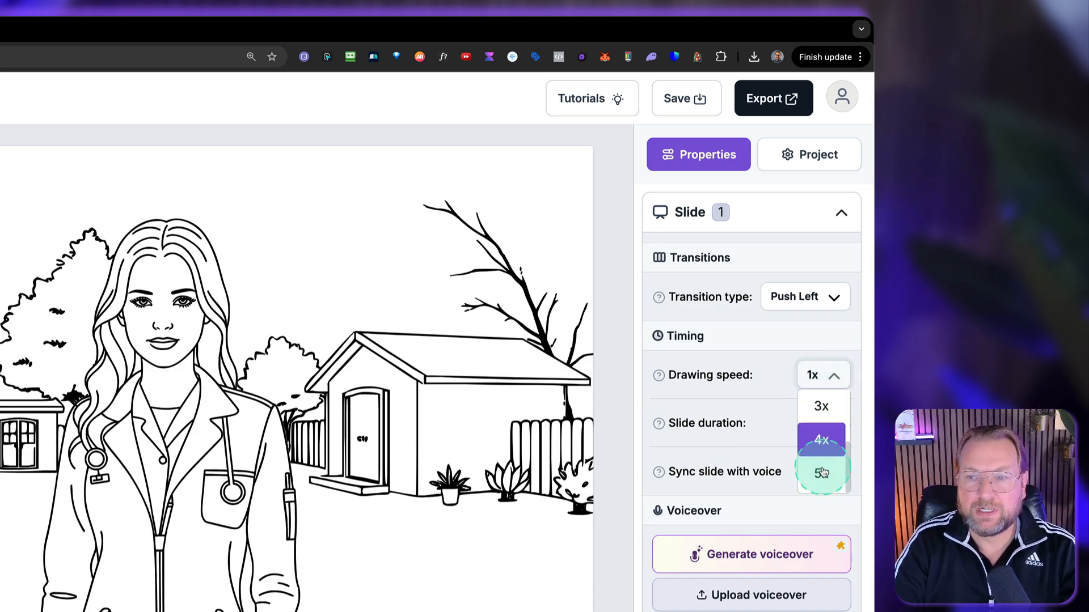
{"action": "left_click", "coordinate": [821, 474]}
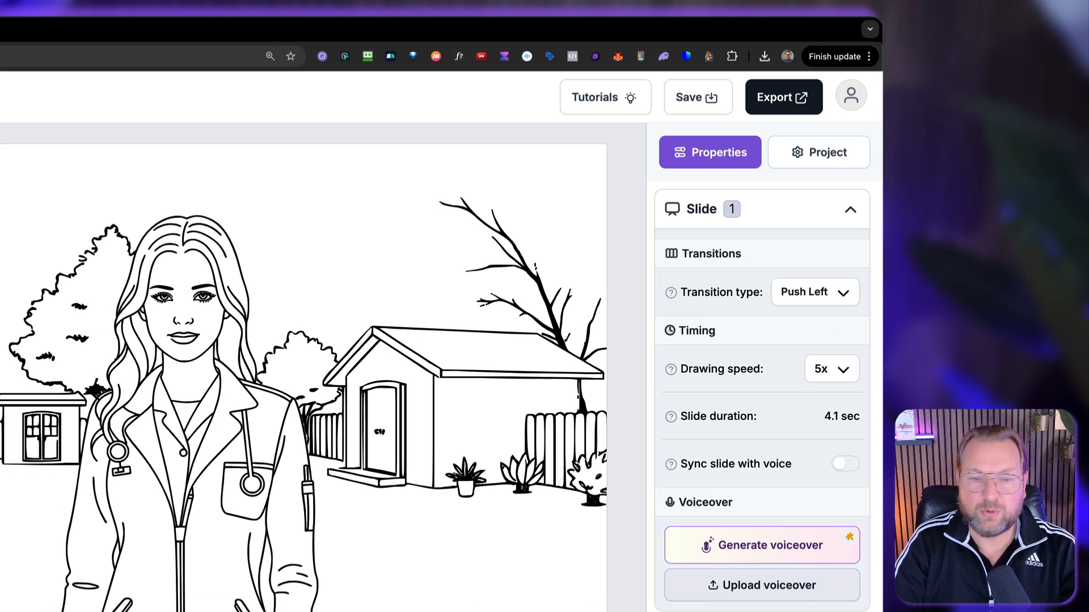
{"action": "left_click", "coordinate": [437, 554]}
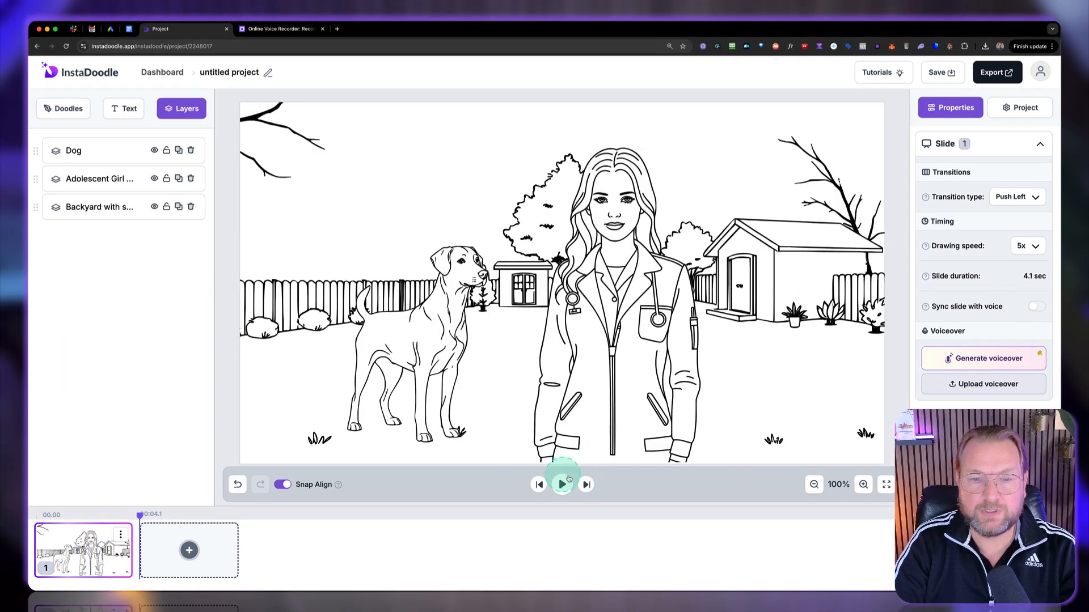
{"action": "left_click", "coordinate": [1026, 245]}
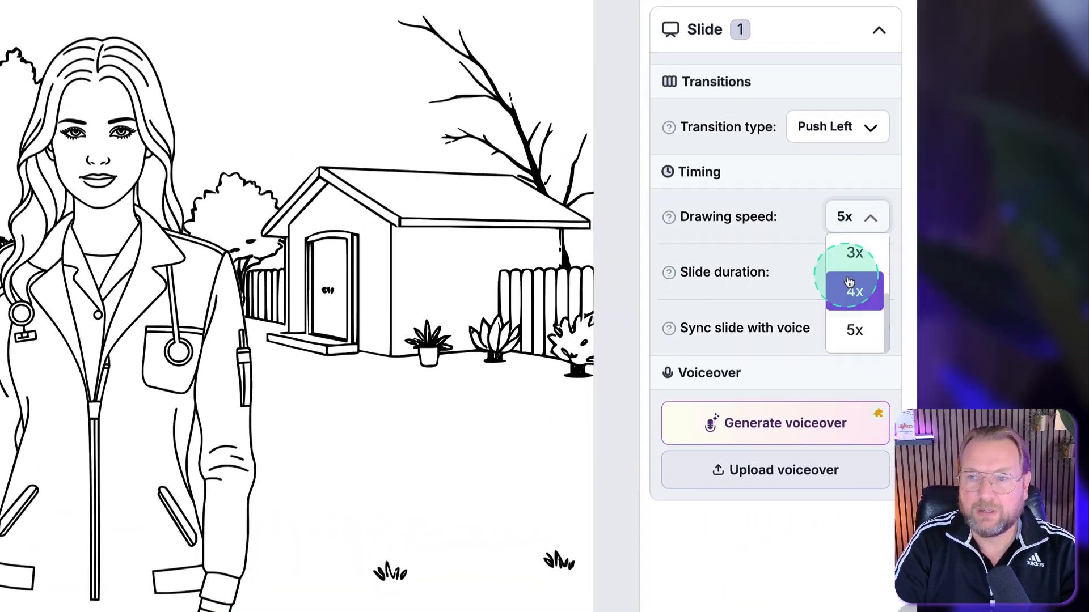
{"action": "scroll", "coordinate": [848, 281], "scroll_direction": "up", "scroll_amount": 2}
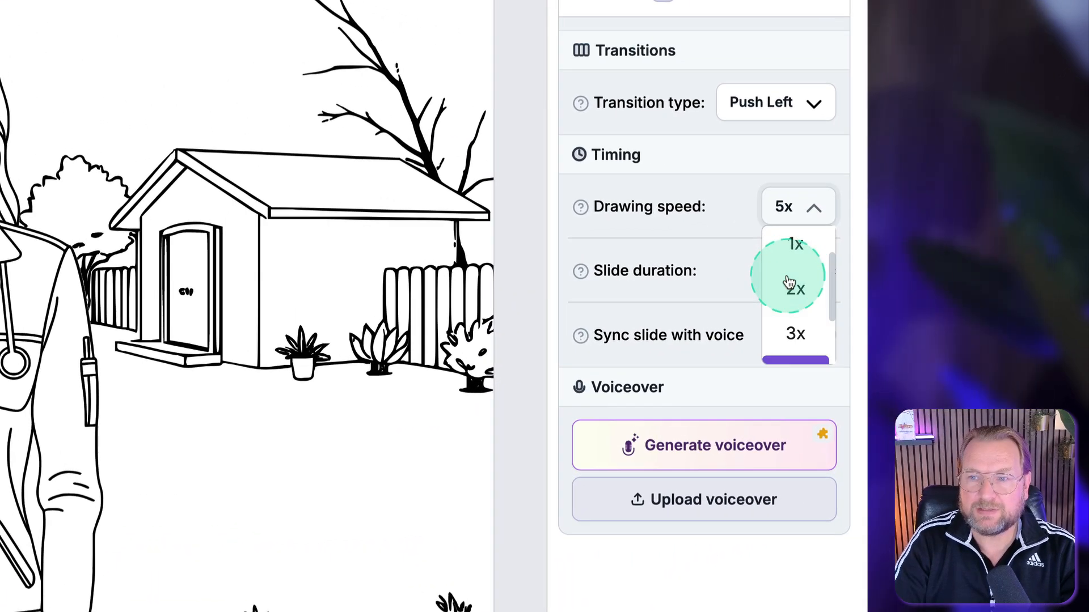
{"action": "left_click", "coordinate": [855, 257]}
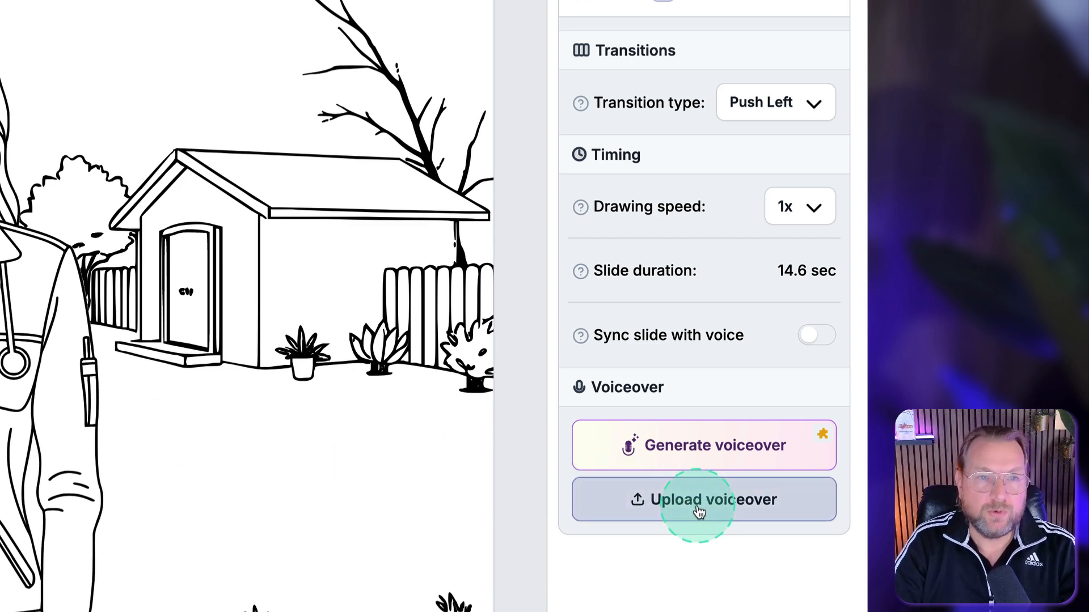
Open the AI voiceover generator for the slide and enter a script beginning with "Want"
{"action": "left_click", "coordinate": [691, 451]}
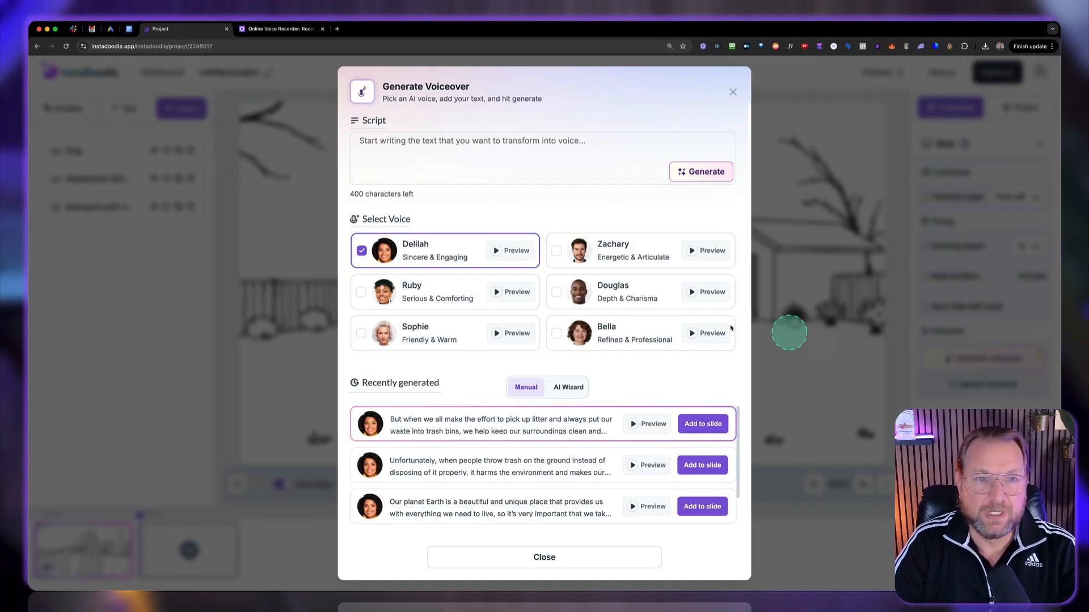
{"action": "left_click", "coordinate": [509, 150]}
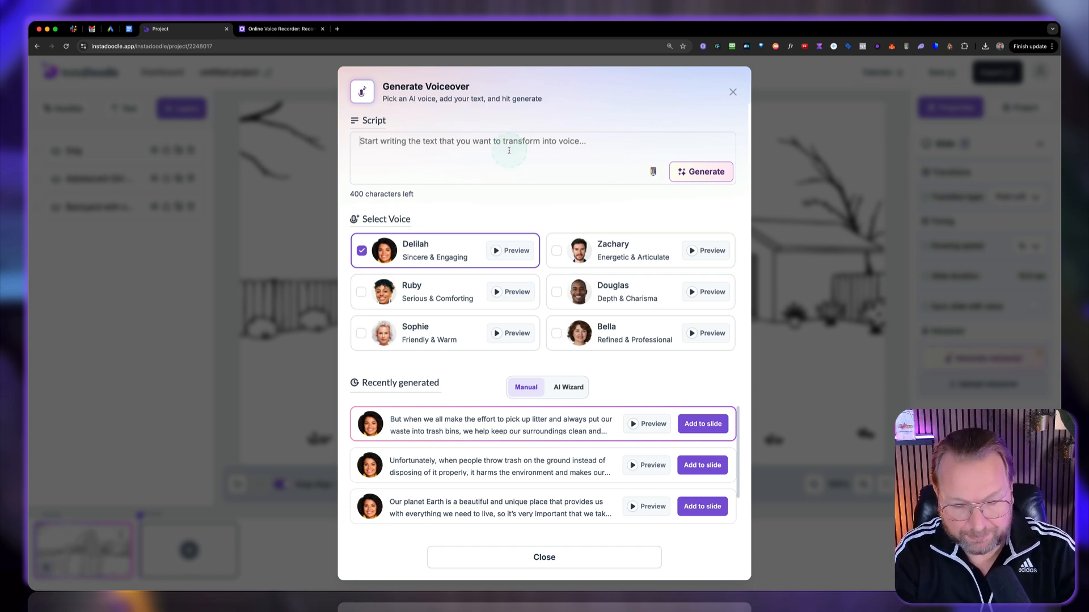
{"action": "type", "text": "Want"}
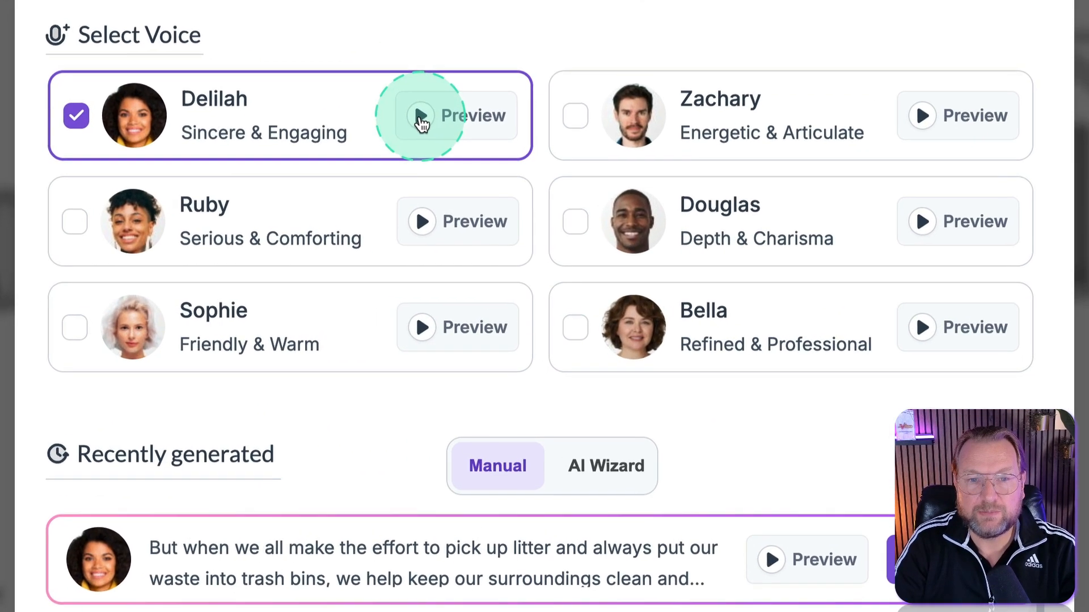
Listen to the sample of each AI voice: Delilah, Ruby, Sophie, Zachary, Douglas and Bella
{"action": "left_click", "coordinate": [463, 193]}
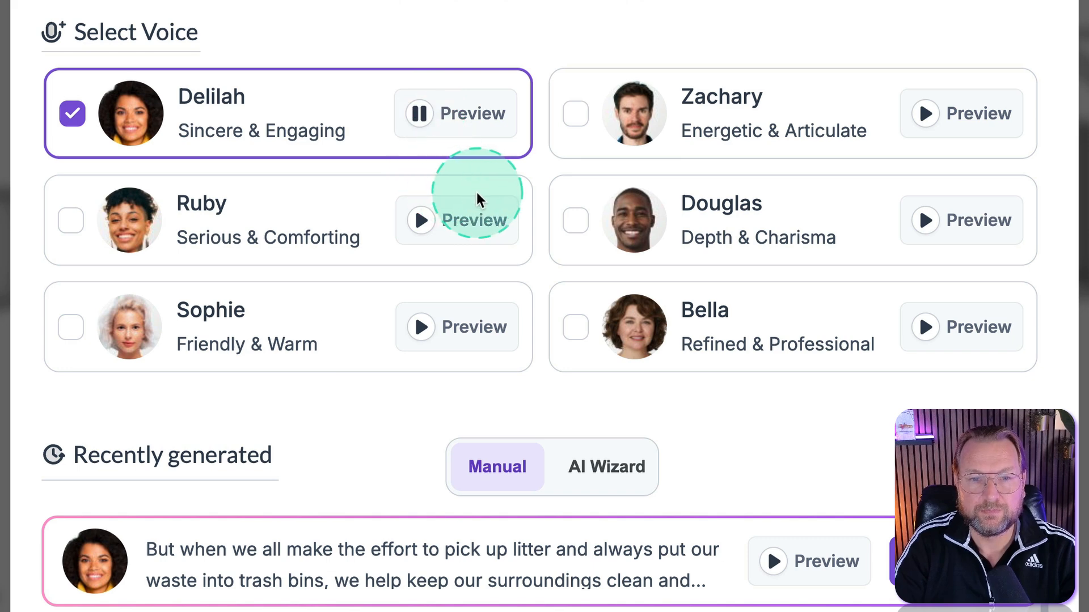
{"action": "left_click", "coordinate": [422, 114]}
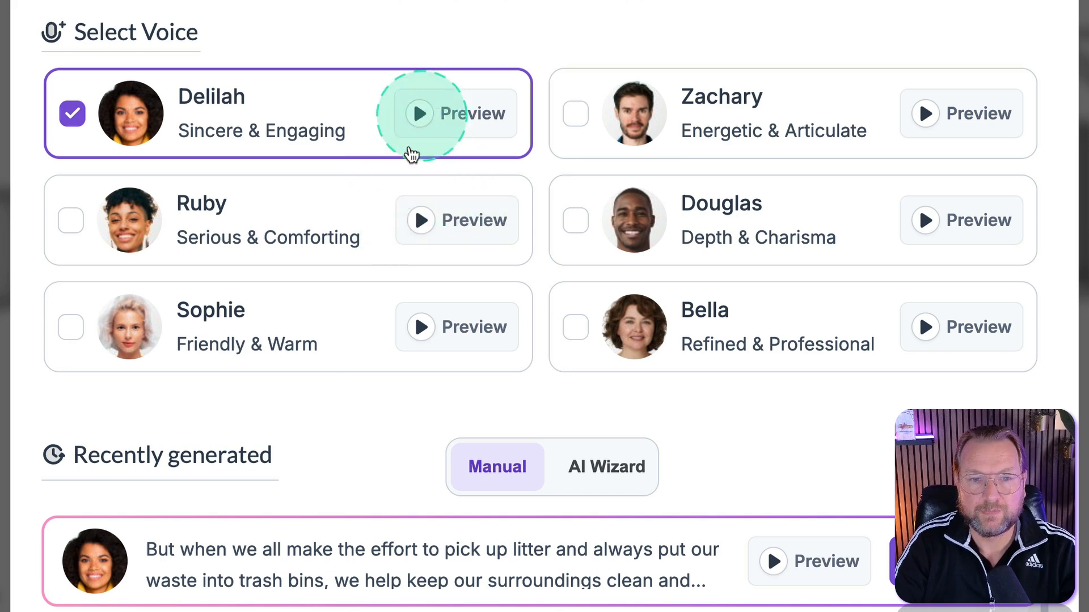
{"action": "left_click", "coordinate": [422, 224]}
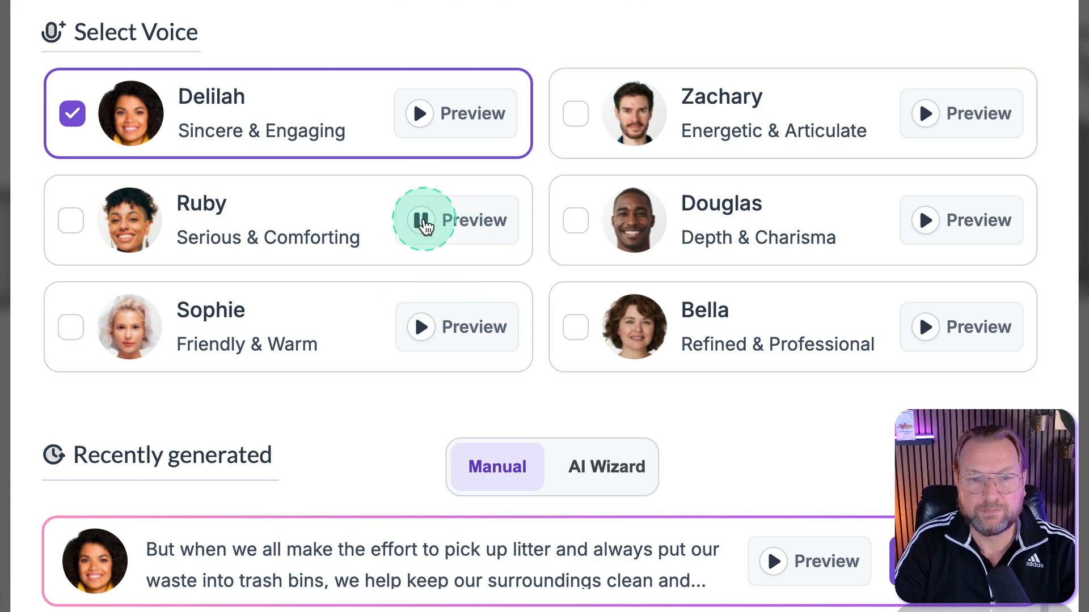
{"action": "left_click", "coordinate": [421, 332]}
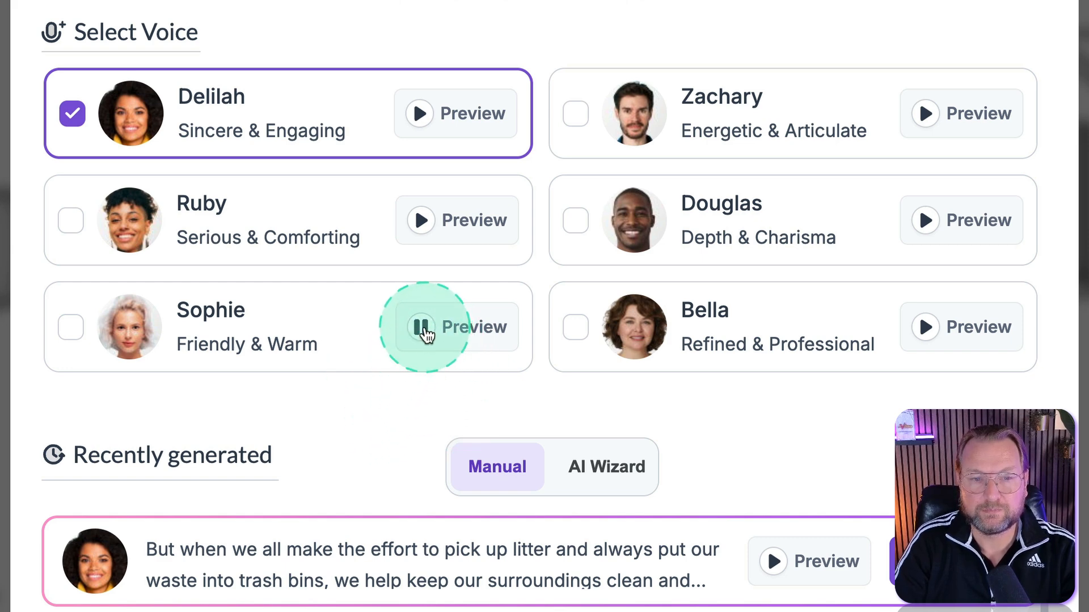
{"action": "left_click", "coordinate": [928, 117]}
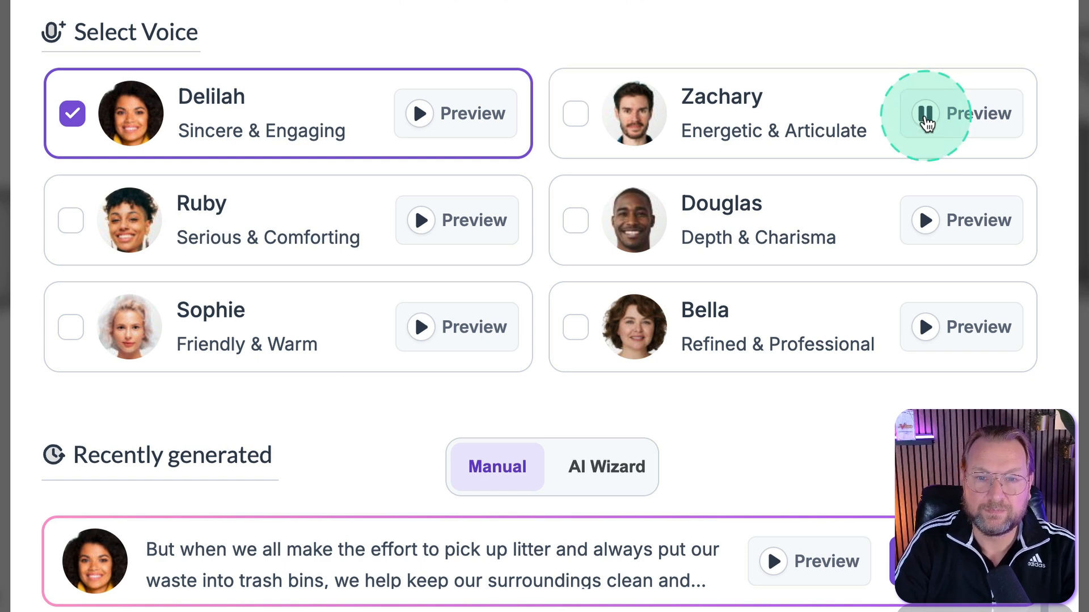
{"action": "left_click", "coordinate": [927, 223]}
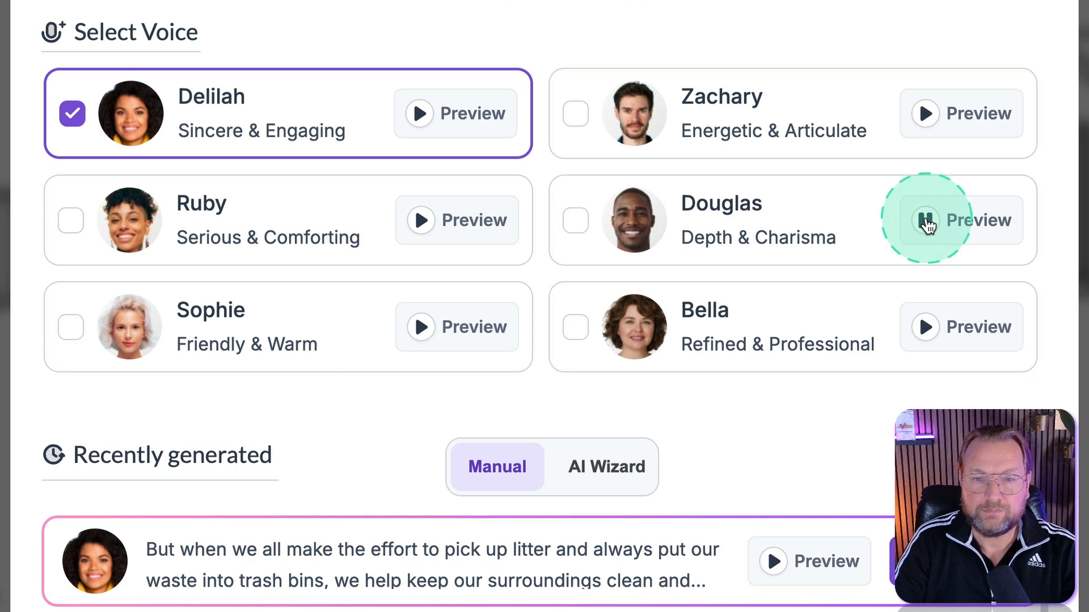
{"action": "left_click", "coordinate": [920, 331]}
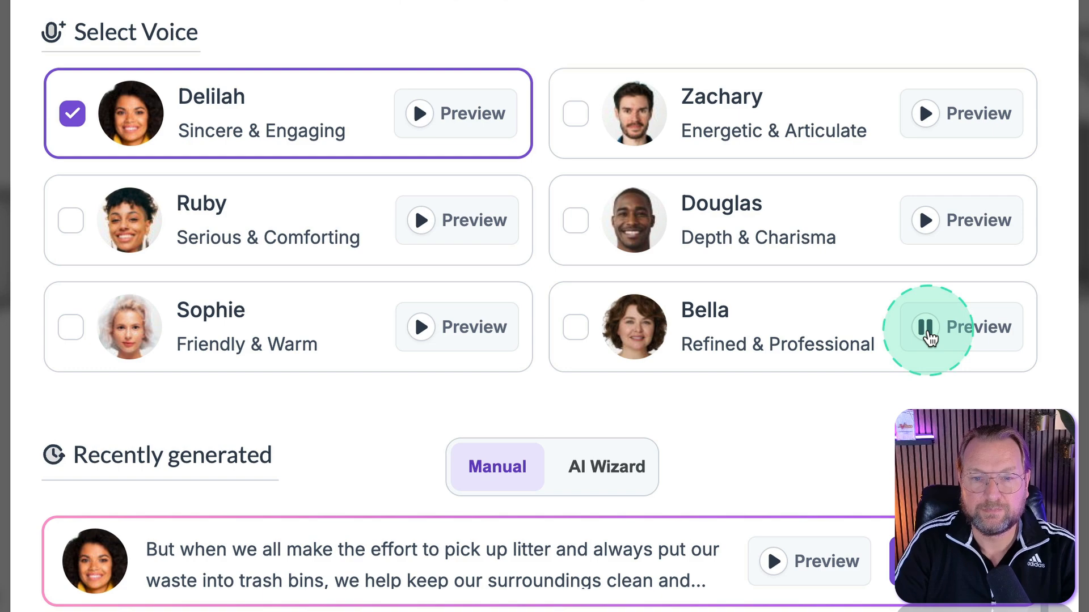
Generate the dog-training script as a voiceover in the Sophie voice and listen to the result
{"action": "left_click", "coordinate": [77, 327]}
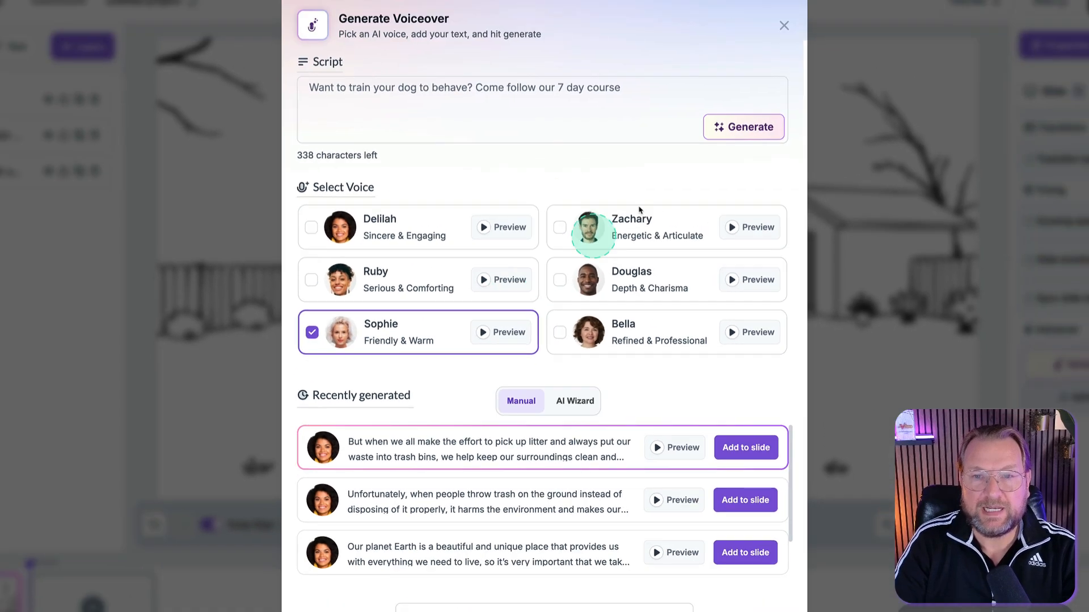
{"action": "left_click", "coordinate": [700, 172]}
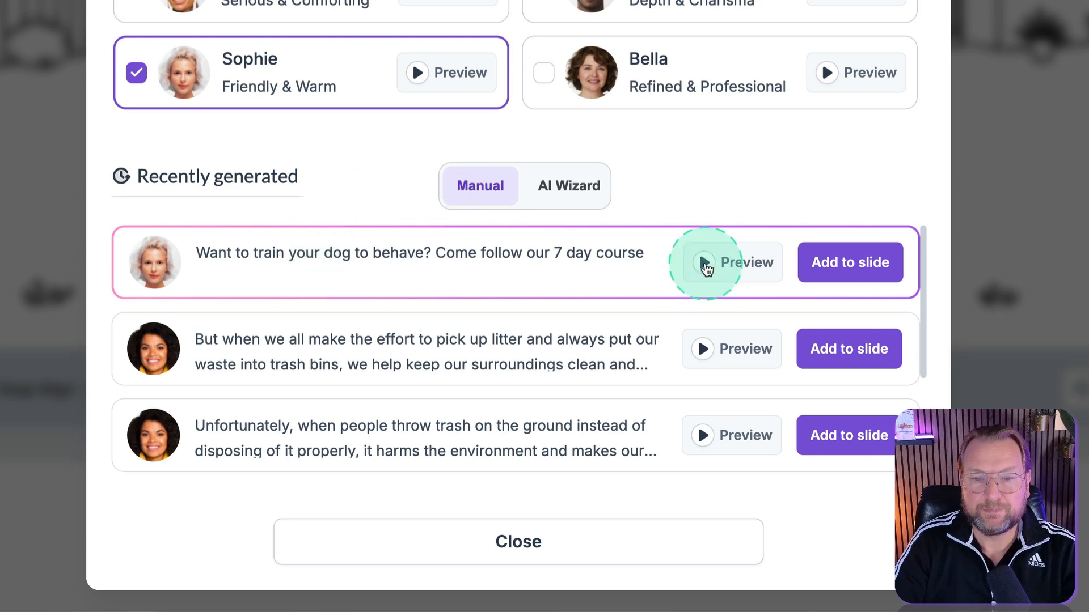
{"action": "left_click", "coordinate": [704, 263]}
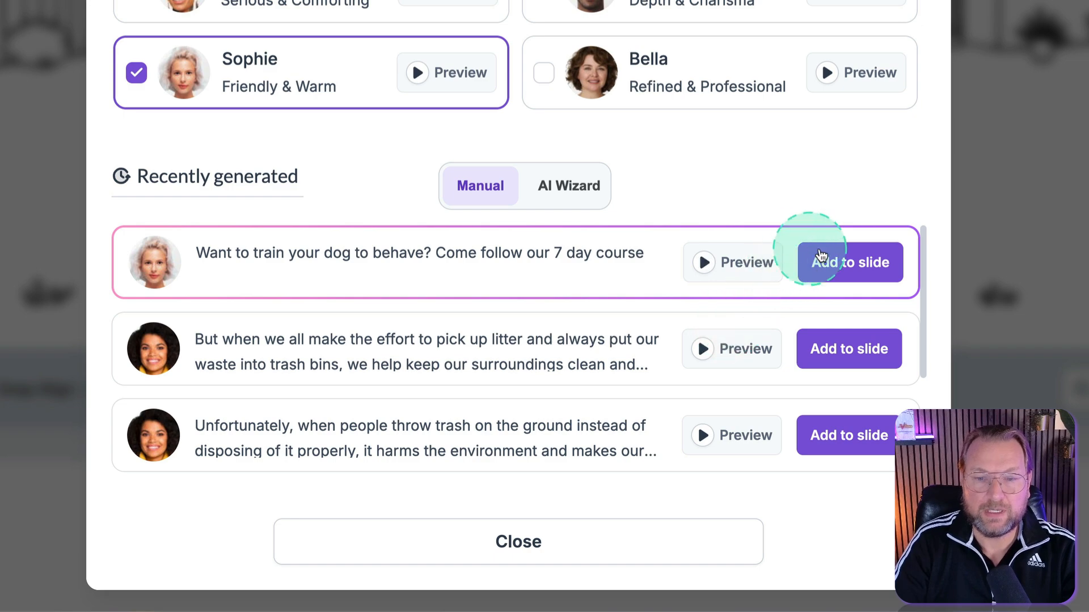
Add the Sophie voiceover to slide 1, sync the slide with the voice and play it
{"action": "left_click", "coordinate": [841, 272]}
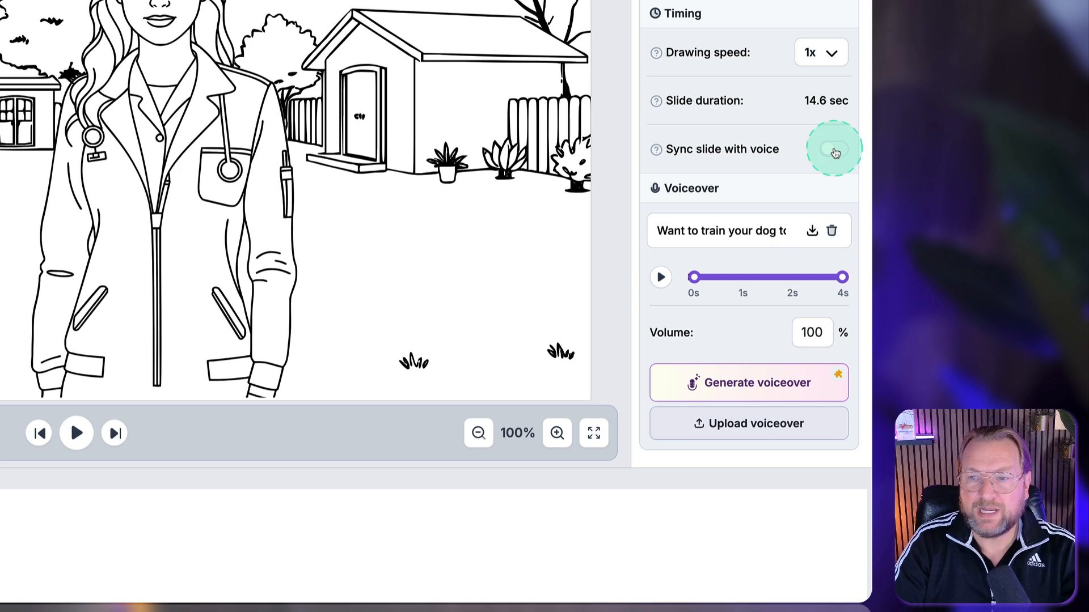
{"action": "left_click", "coordinate": [834, 150]}
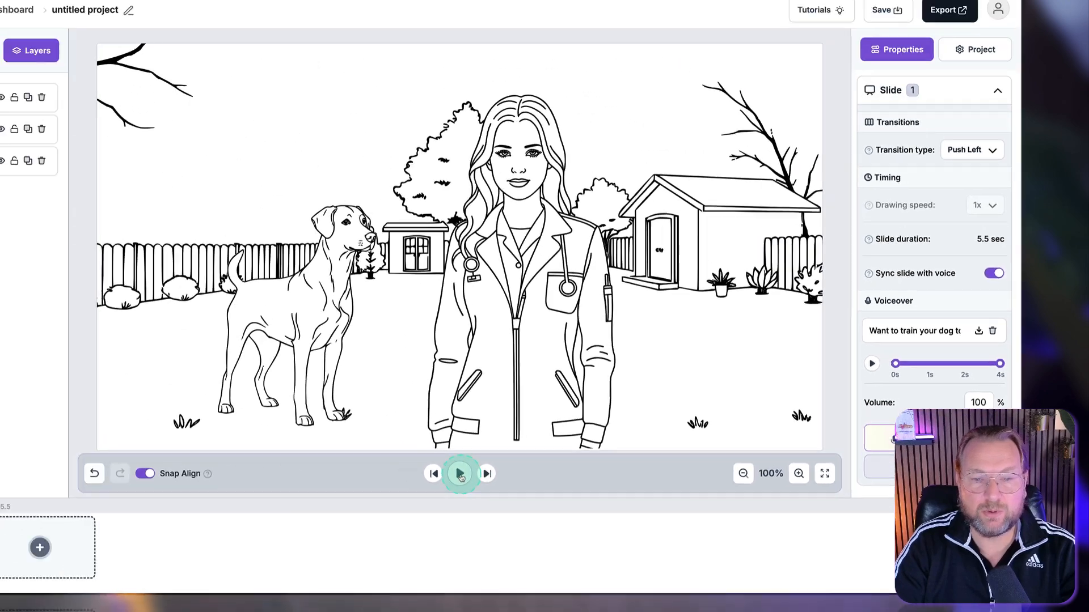
{"action": "left_click", "coordinate": [460, 475]}
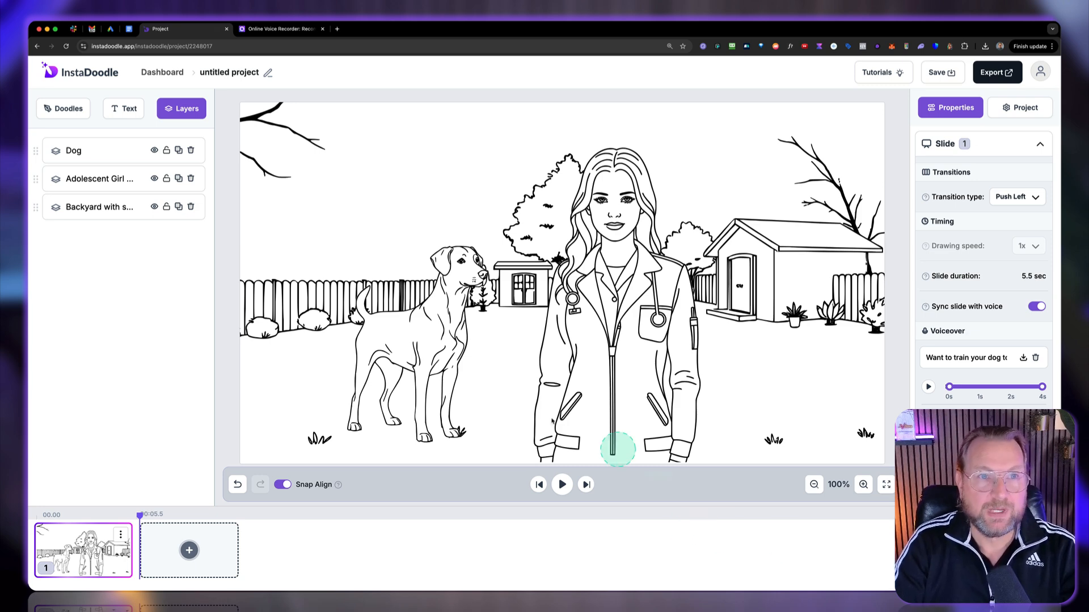
Switch to the VirtualSpeech Online Voice Recorder and record a voice clip about 10 seconds long
{"action": "left_click", "coordinate": [286, 32]}
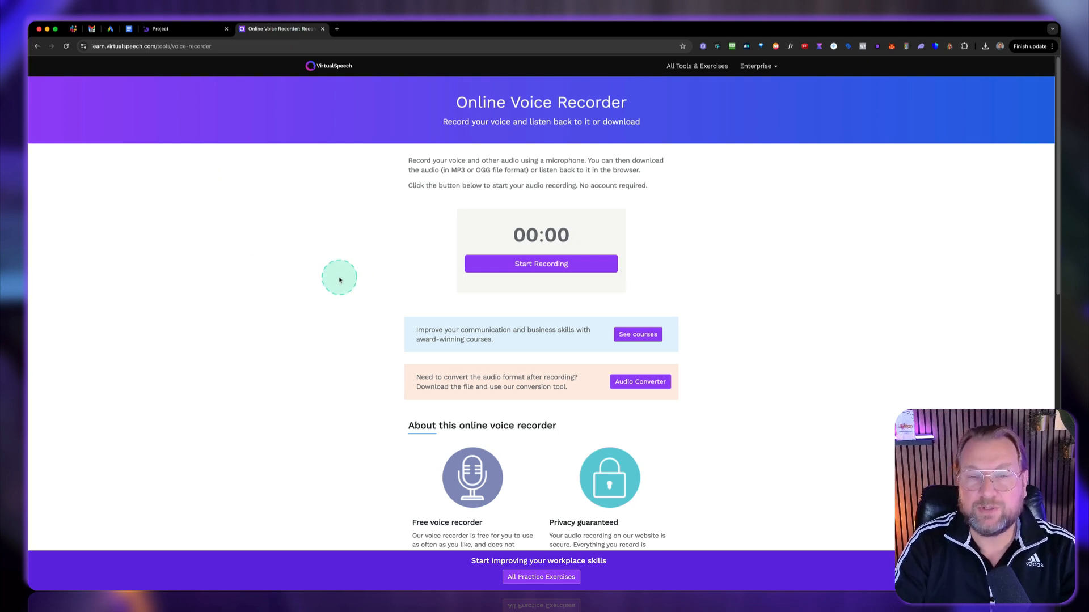
{"action": "scroll", "coordinate": [334, 274], "scroll_direction": "down", "scroll_amount": 1}
{"action": "scroll", "coordinate": [339, 280], "scroll_direction": "up", "scroll_amount": 1}
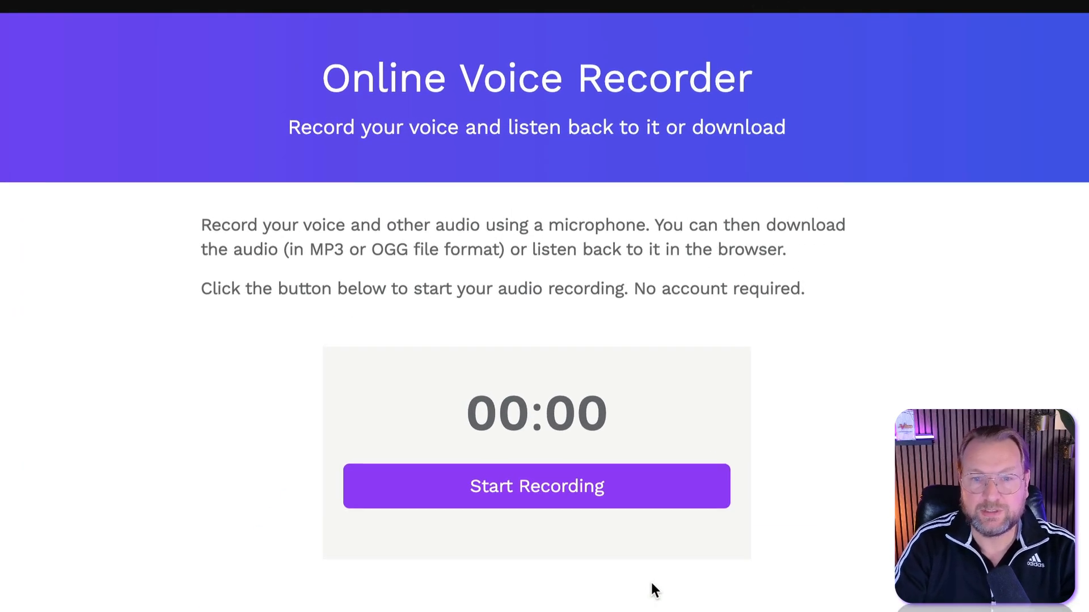
{"action": "left_click", "coordinate": [586, 506]}
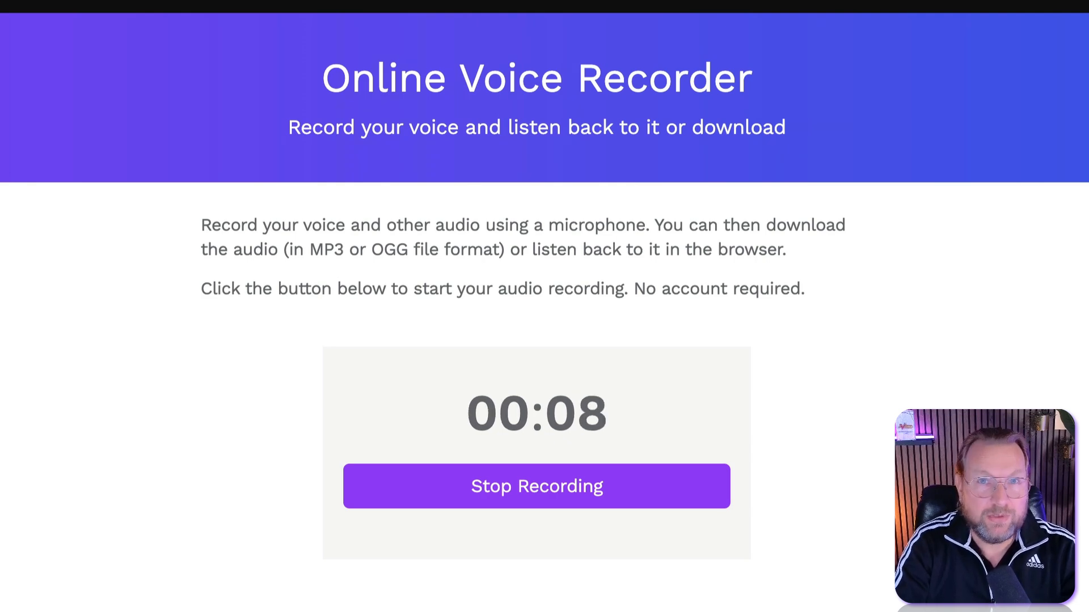
{"action": "left_click", "coordinate": [520, 486]}
Convert the voice recording to MP3, play a bit of it and download the file
{"action": "scroll", "coordinate": [342, 492], "scroll_direction": "down", "scroll_amount": 1}
{"action": "scroll", "coordinate": [345, 499], "scroll_direction": "down", "scroll_amount": 2}
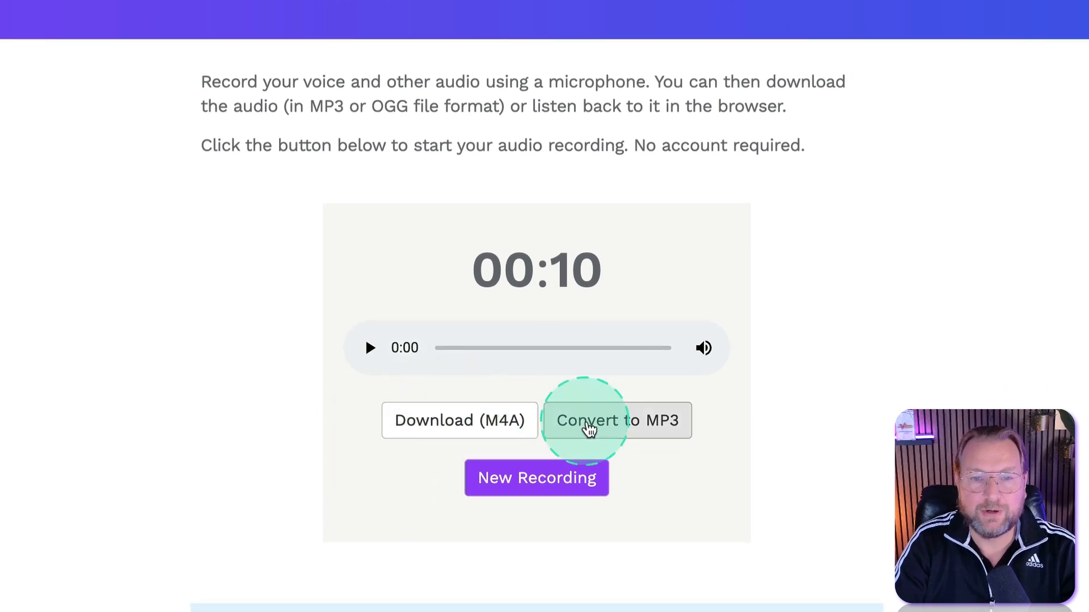
{"action": "left_click", "coordinate": [631, 429]}
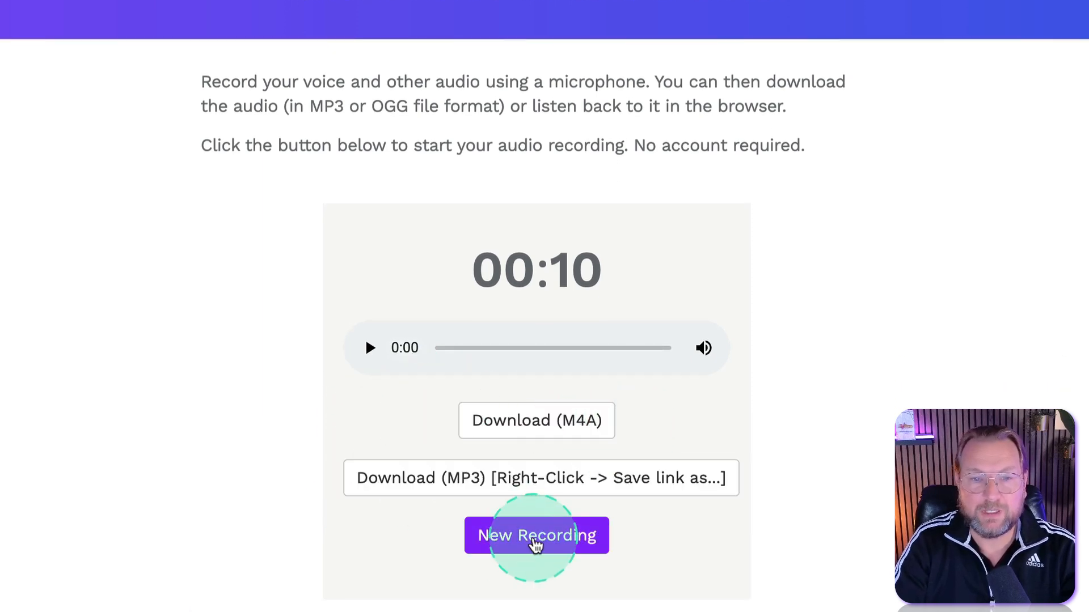
{"action": "left_click", "coordinate": [484, 482]}
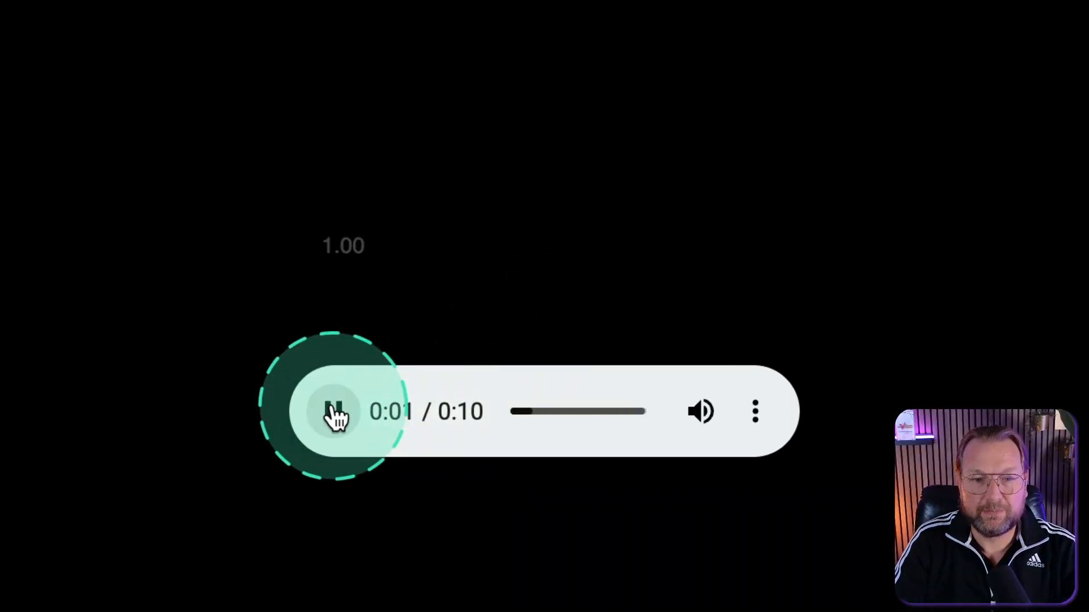
{"action": "left_click", "coordinate": [337, 417]}
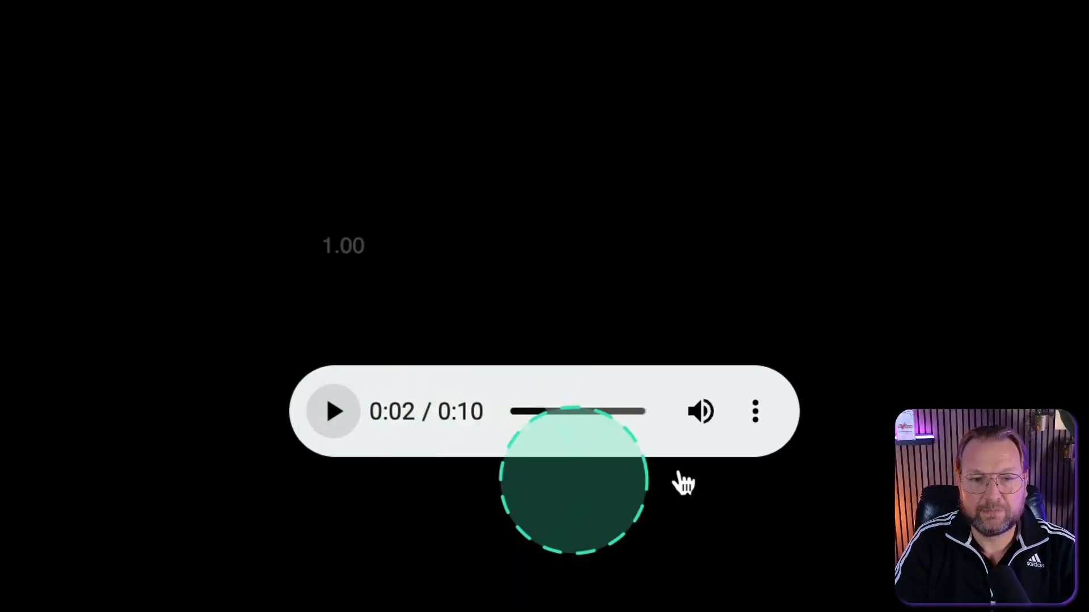
{"action": "left_click", "coordinate": [755, 412]}
{"action": "left_click", "coordinate": [552, 311]}
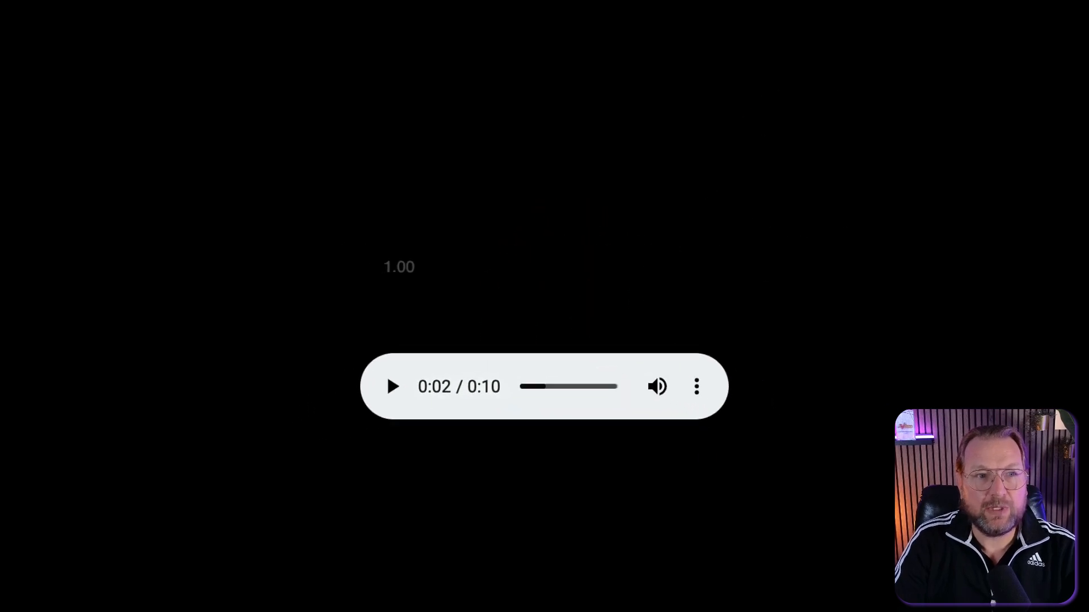
Return to InstaDoodle and upload the 87 KB "Converted by VirtualSpeech" MP3 from Downloads as slide 1's voiceover
{"action": "left_click", "coordinate": [187, 29]}
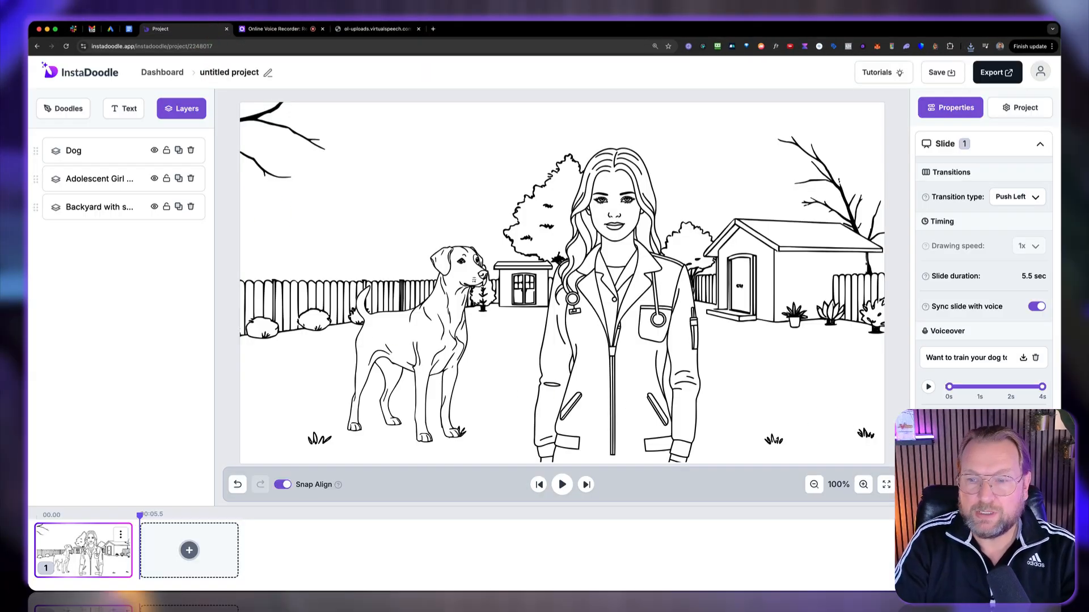
{"action": "left_click", "coordinate": [983, 448]}
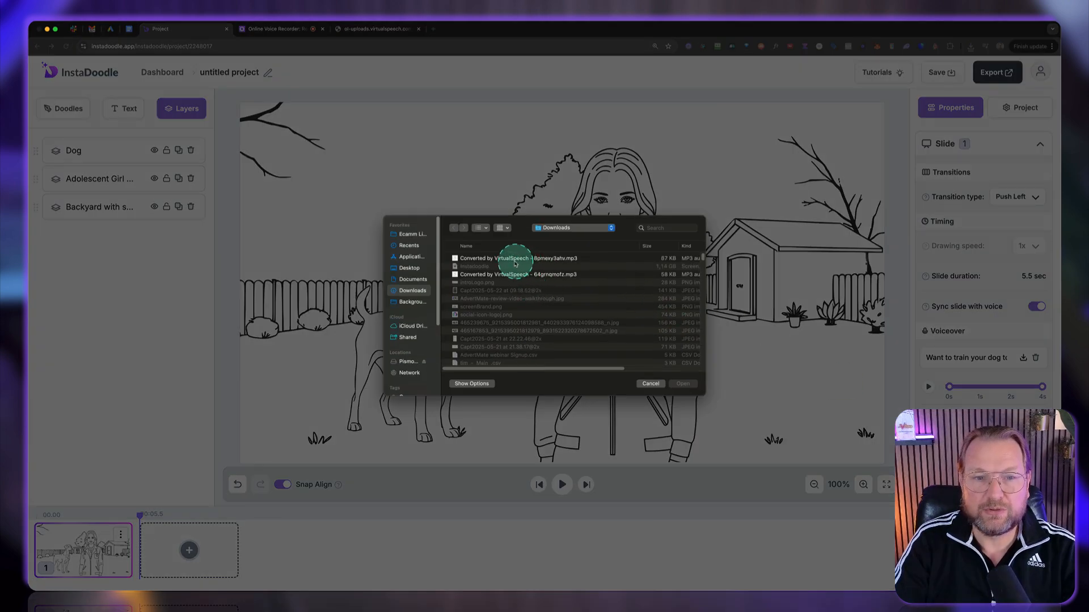
{"action": "left_click", "coordinate": [513, 259]}
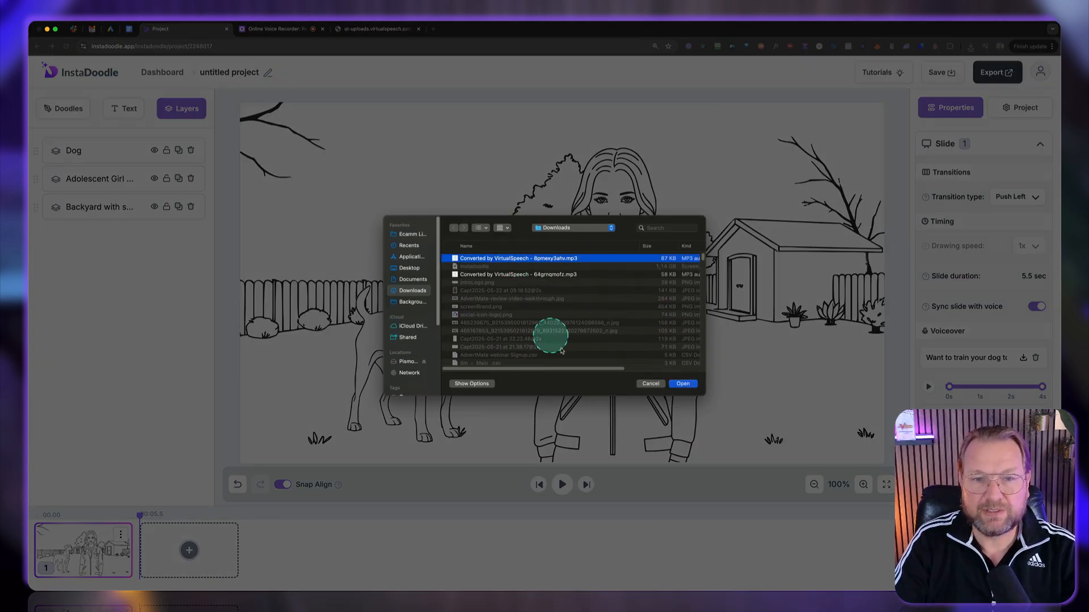
{"action": "left_click", "coordinate": [682, 384]}
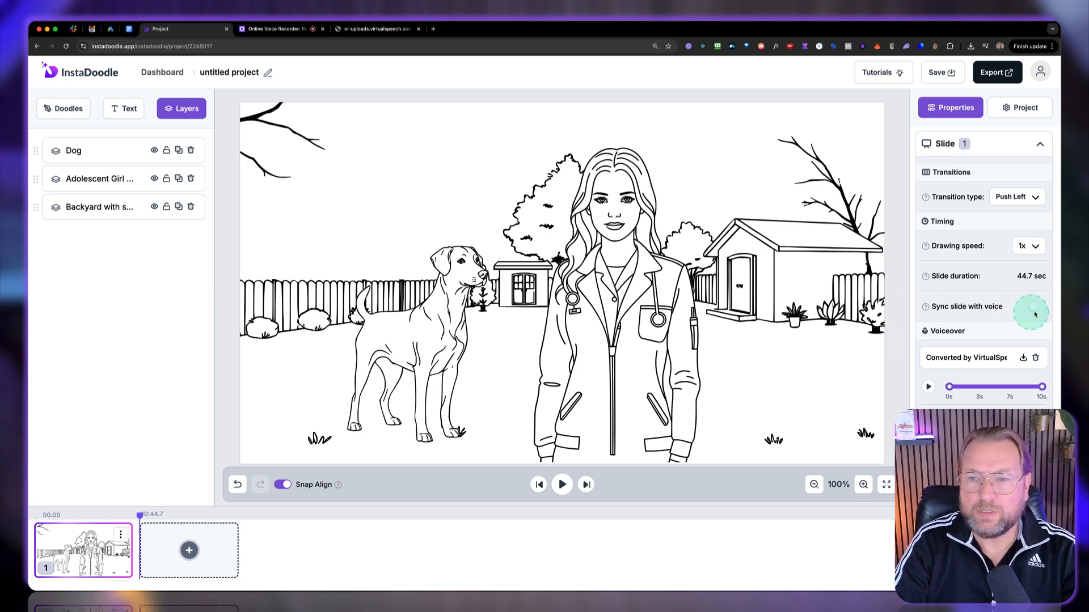
Sync slide 1 with the uploaded voice recording and play the slide
{"action": "left_click", "coordinate": [1035, 309]}
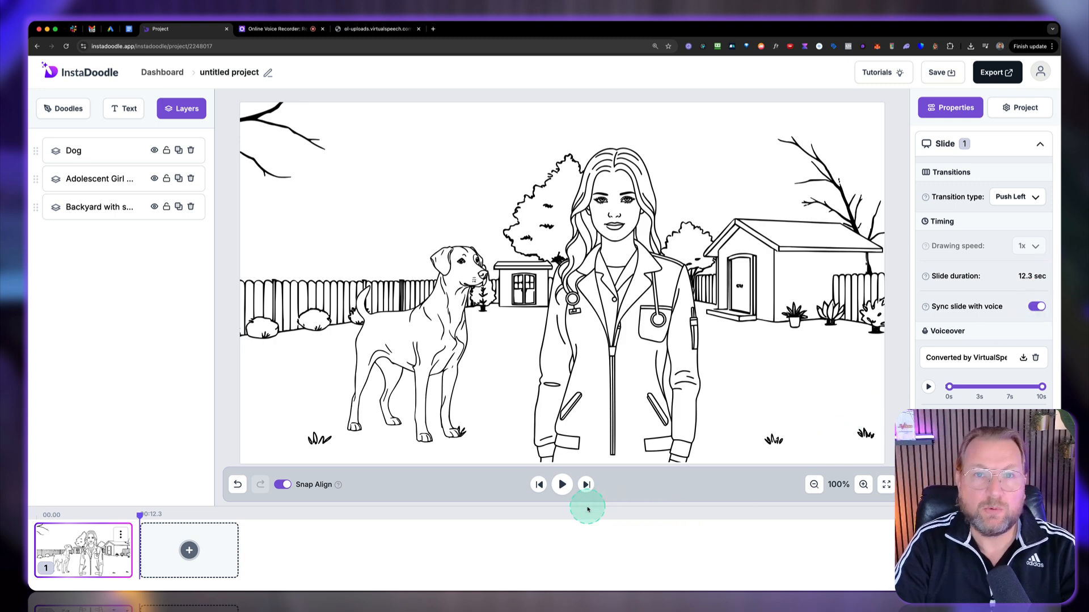
{"action": "left_click", "coordinate": [562, 485]}
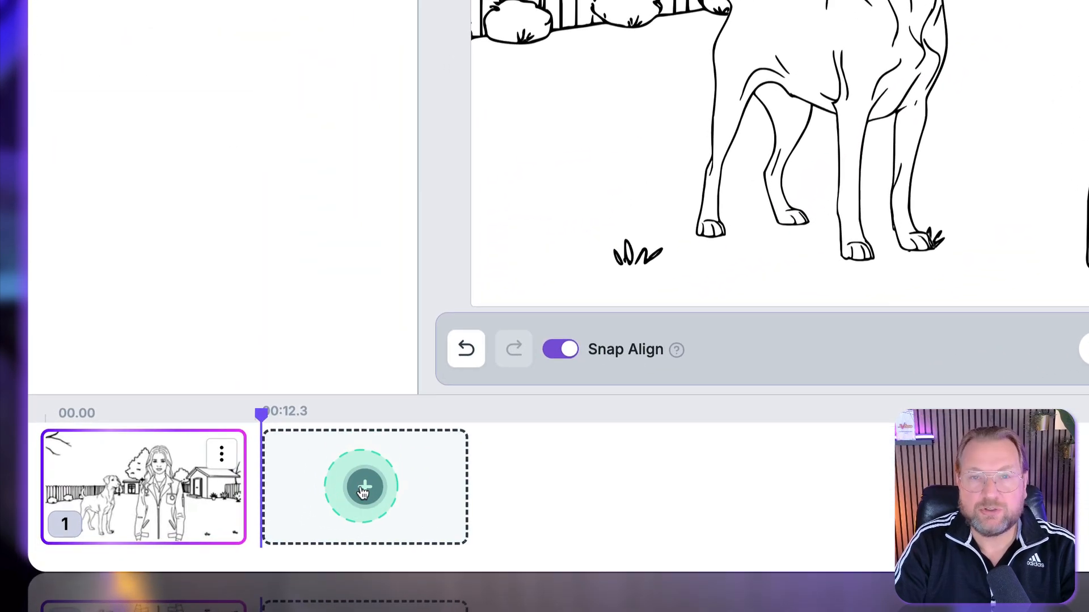
Duplicate slide 1 and delete the girl and the backyard background from the copy
{"action": "left_click", "coordinate": [223, 453]}
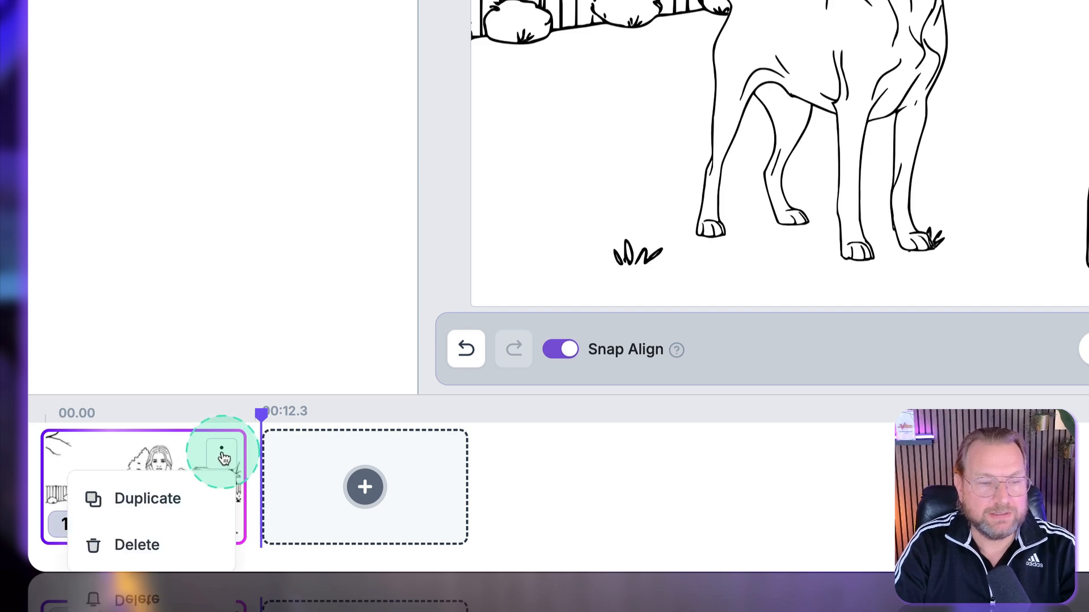
{"action": "left_click", "coordinate": [180, 491]}
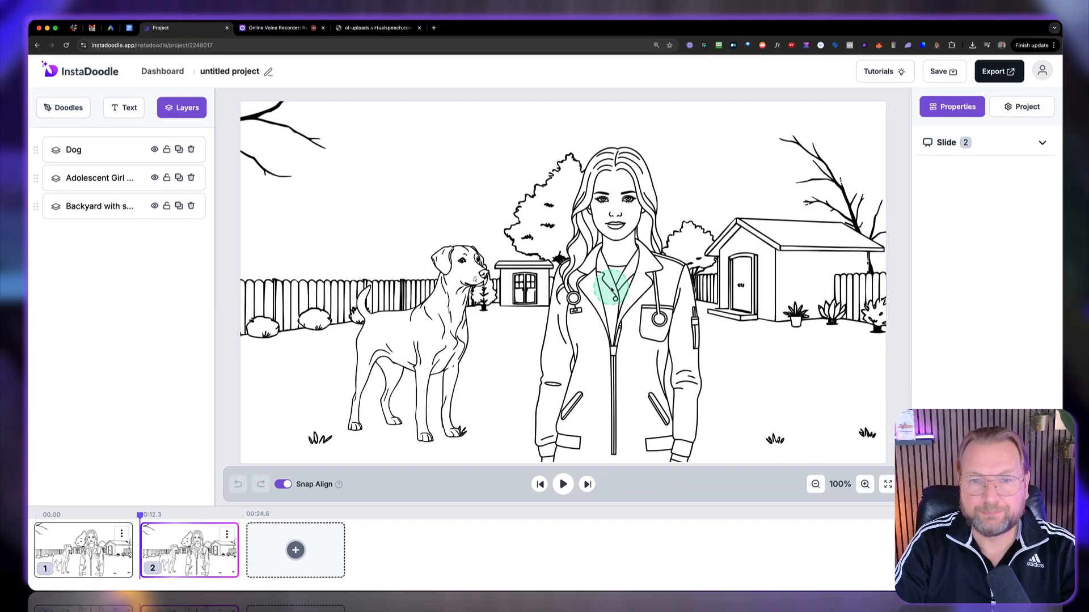
{"action": "left_click", "coordinate": [611, 286]}
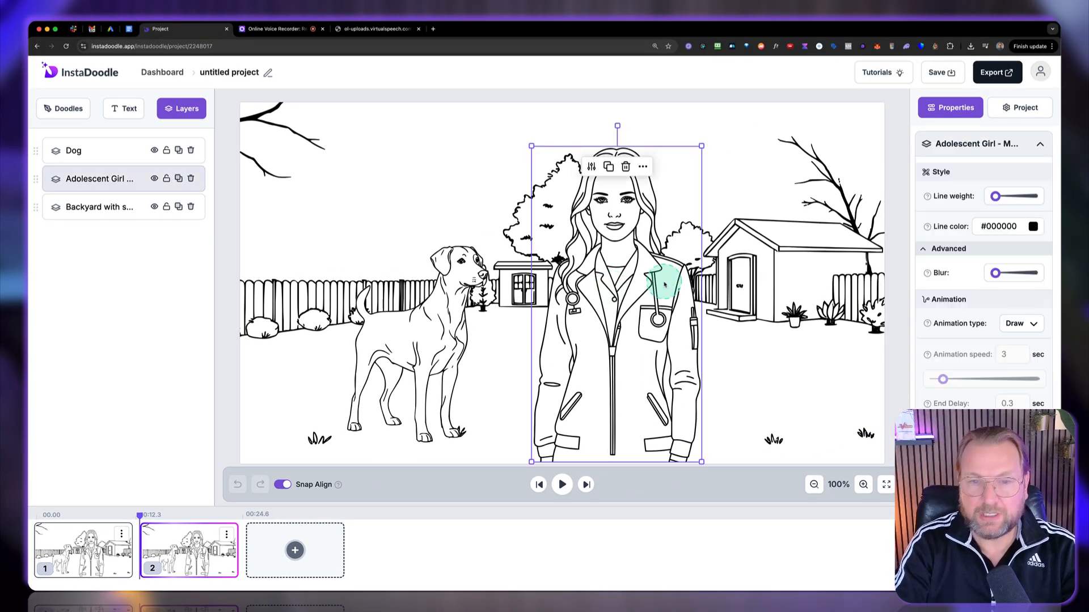
{"action": "key", "text": "Delete"}
{"action": "left_click", "coordinate": [626, 261]}
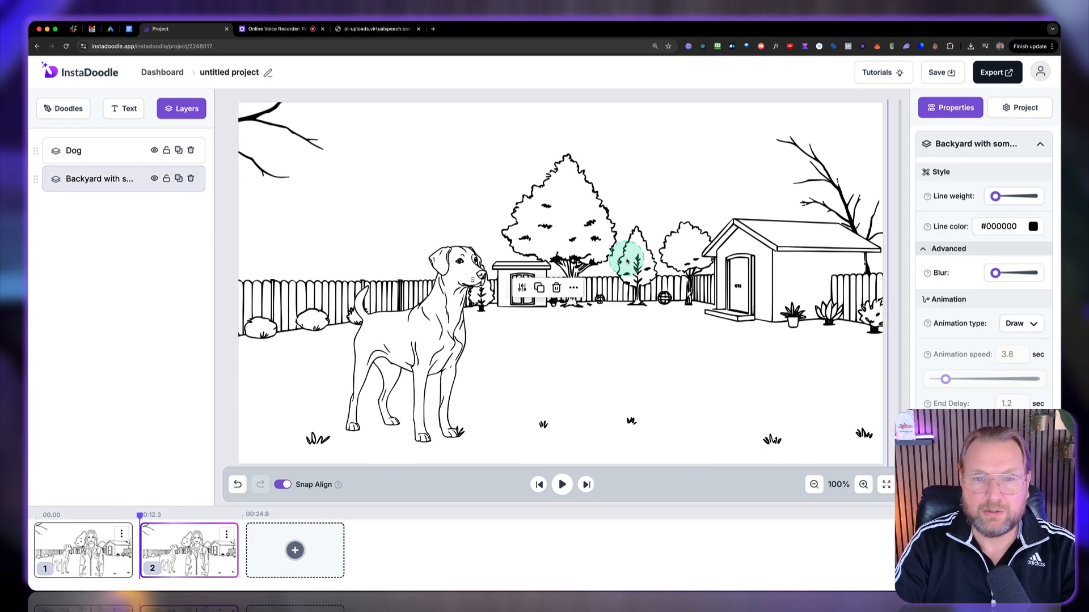
{"action": "key", "text": "Delete"}
Enlarge the dog on slide 2 and reposition it on the canvas
{"action": "left_click", "coordinate": [458, 293]}
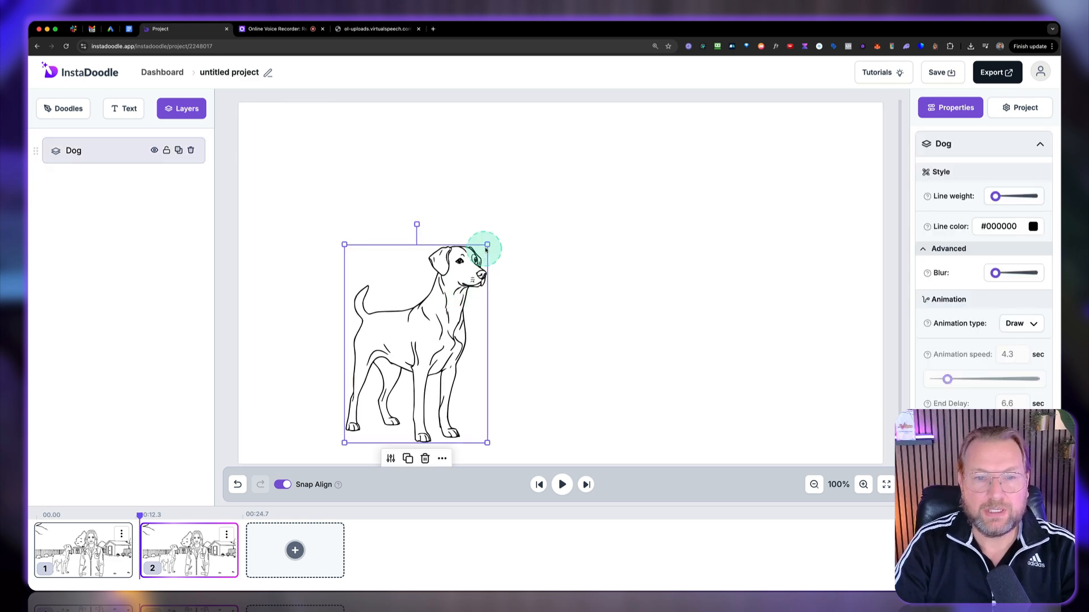
{"action": "left_click_drag", "start_coordinate": [488, 244], "coordinate": [566, 174]}
{"action": "left_click_drag", "start_coordinate": [501, 224], "coordinate": [479, 209]}
{"action": "left_click", "coordinate": [668, 234]}
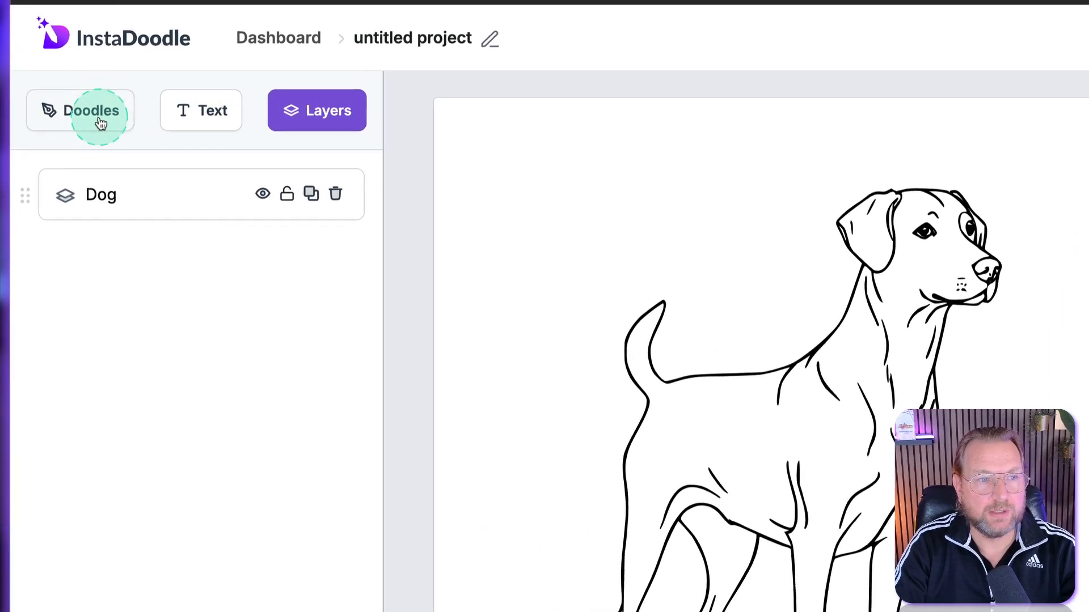
Search the doodle props for "tree" and look through the available drawings
{"action": "left_click", "coordinate": [99, 116]}
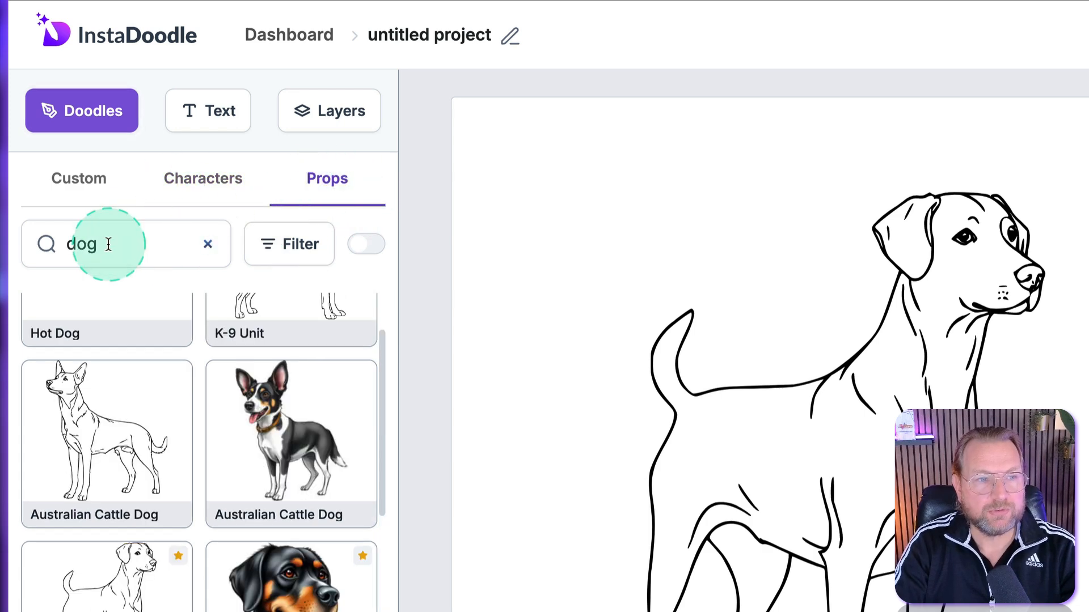
{"action": "left_click_drag", "start_coordinate": [109, 243], "coordinate": [57, 242]}
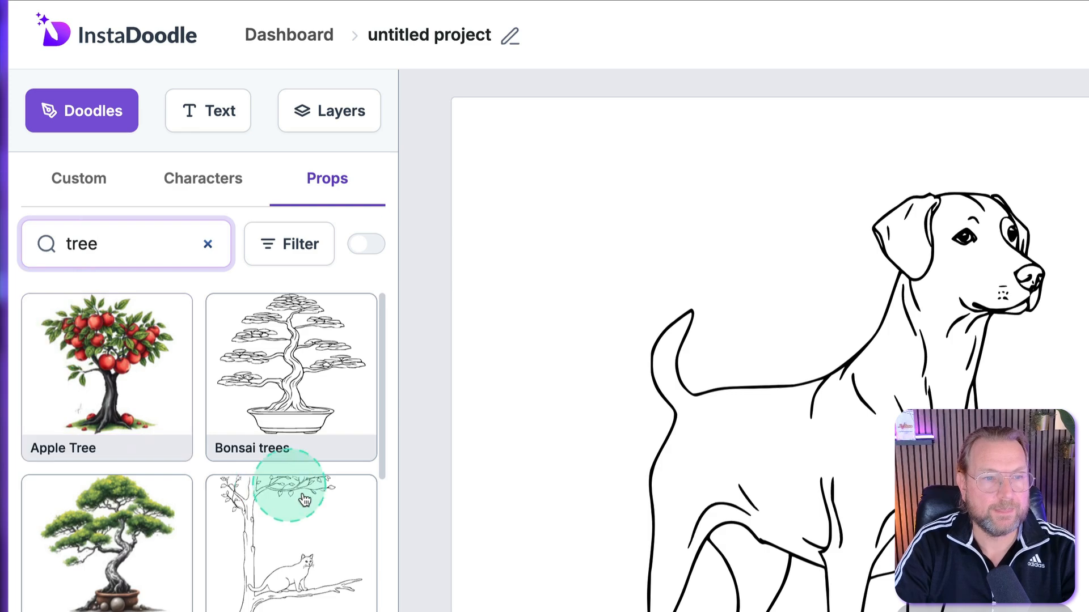
{"action": "scroll", "coordinate": [310, 505], "scroll_direction": "down", "scroll_amount": 10}
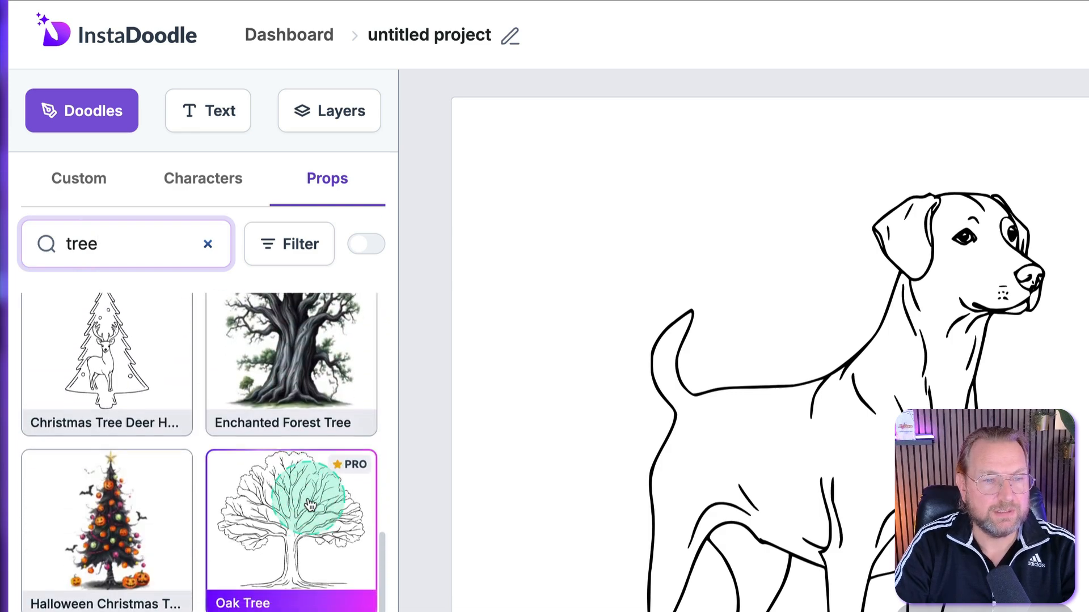
{"action": "scroll", "coordinate": [310, 505], "scroll_direction": "down", "scroll_amount": 10}
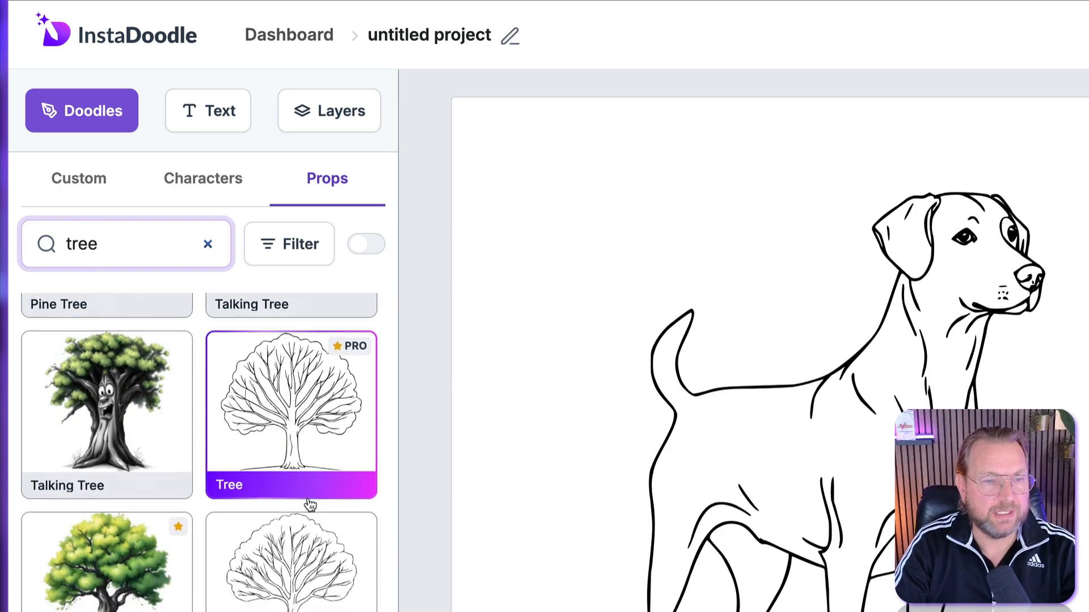
{"action": "scroll", "coordinate": [310, 499], "scroll_direction": "up", "scroll_amount": 15}
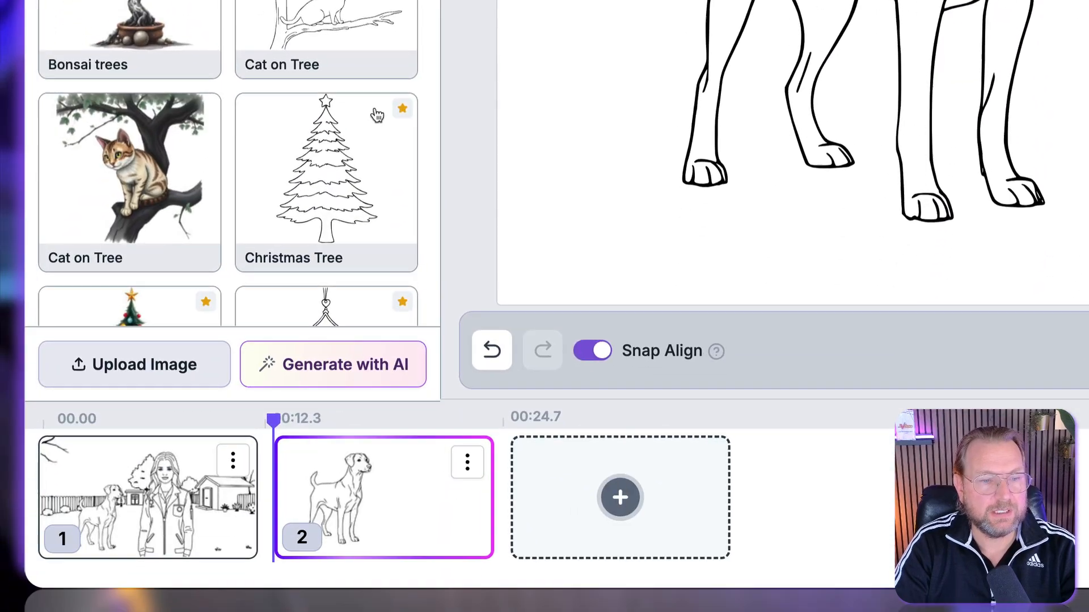
Generate AI element variations in the Cartoon style from the prompt "A big tree"
{"action": "left_click", "coordinate": [334, 600]}
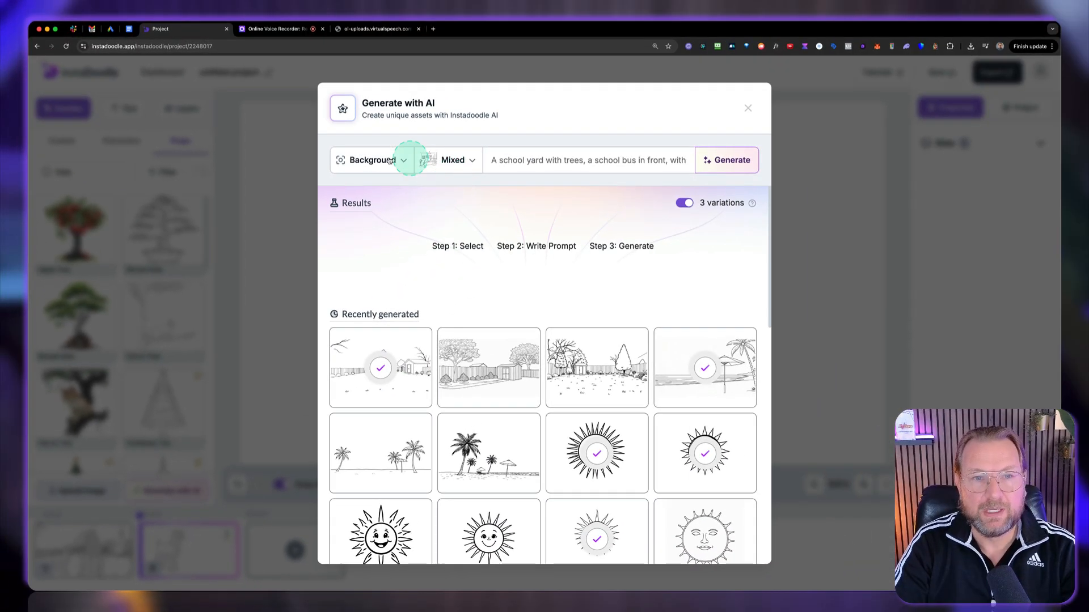
{"action": "left_click", "coordinate": [389, 161]}
{"action": "left_click", "coordinate": [348, 187]}
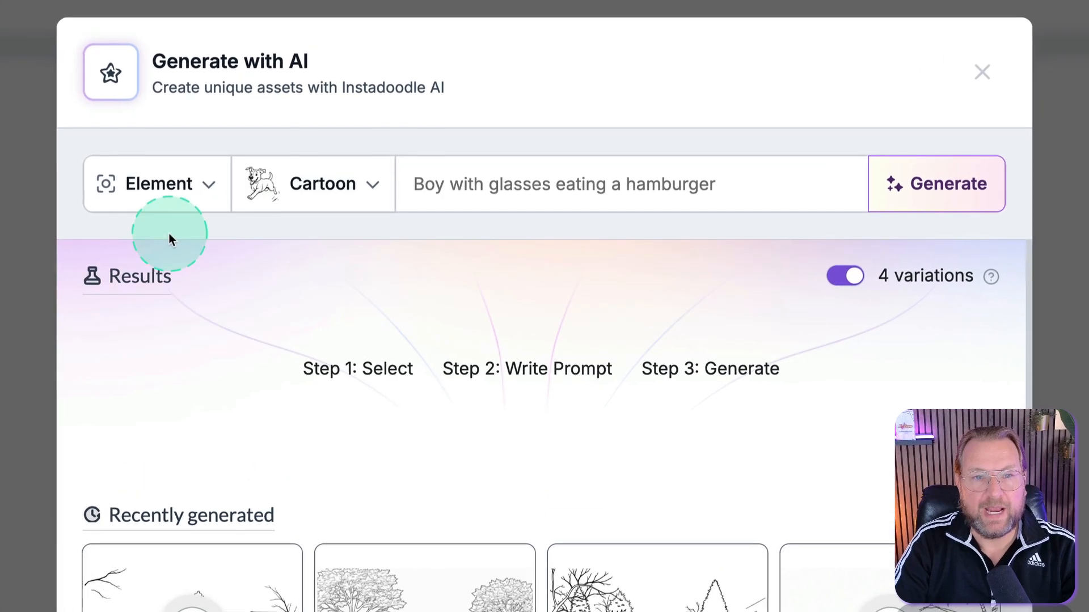
{"action": "left_click", "coordinate": [392, 187]}
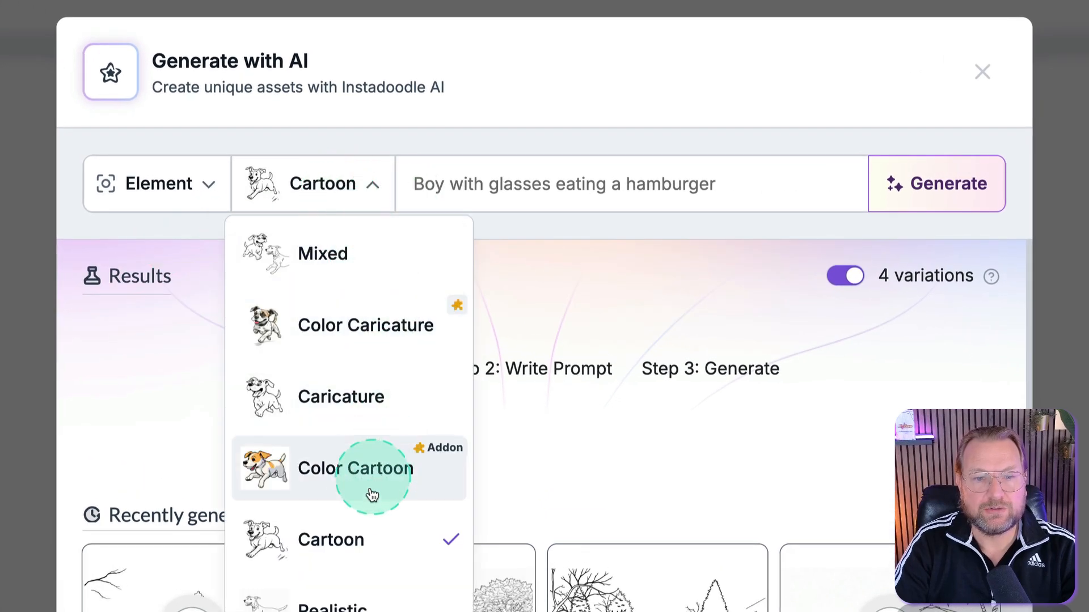
{"action": "left_click", "coordinate": [369, 549]}
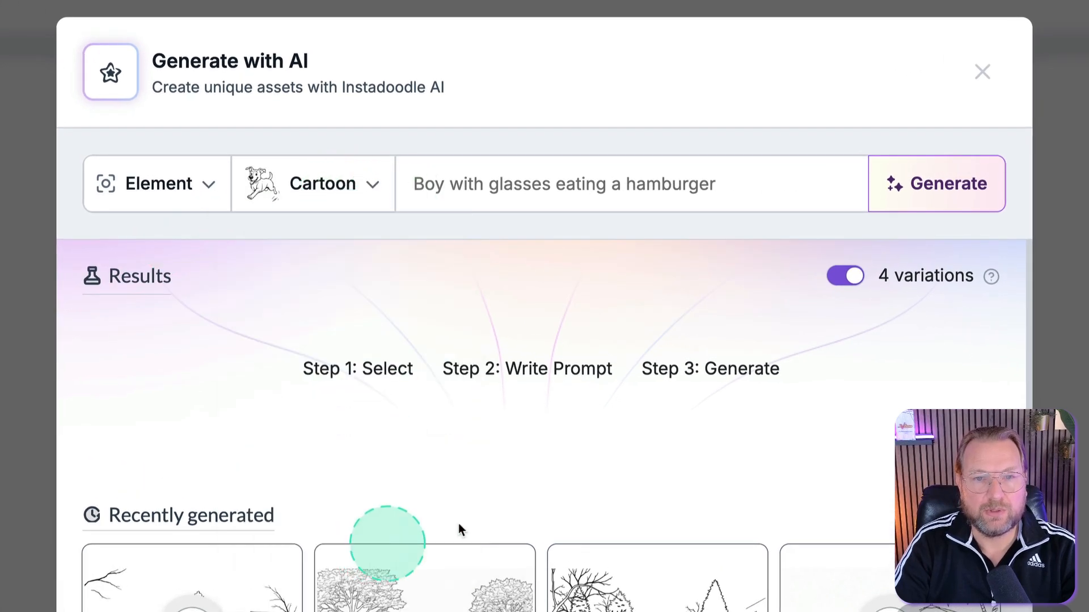
{"action": "left_click", "coordinate": [518, 174]}
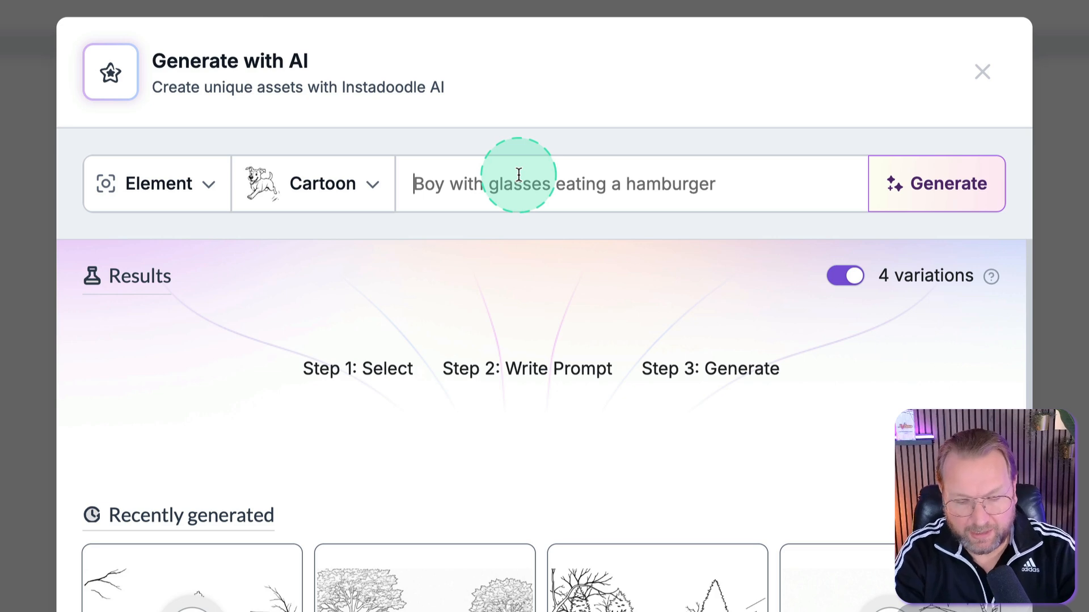
{"action": "type", "text": "A big tree"}
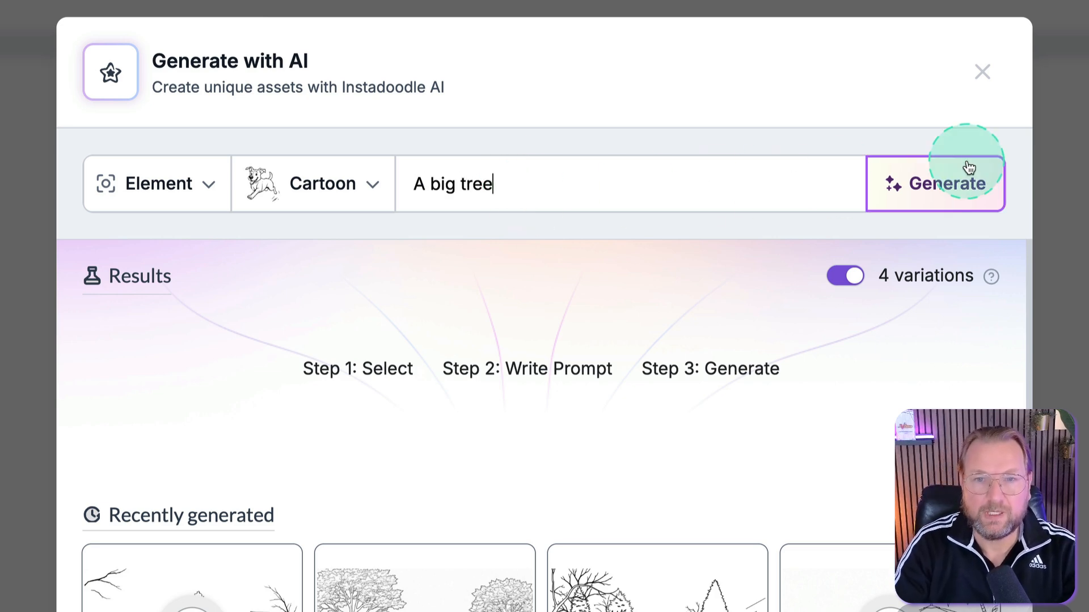
{"action": "left_click", "coordinate": [939, 183]}
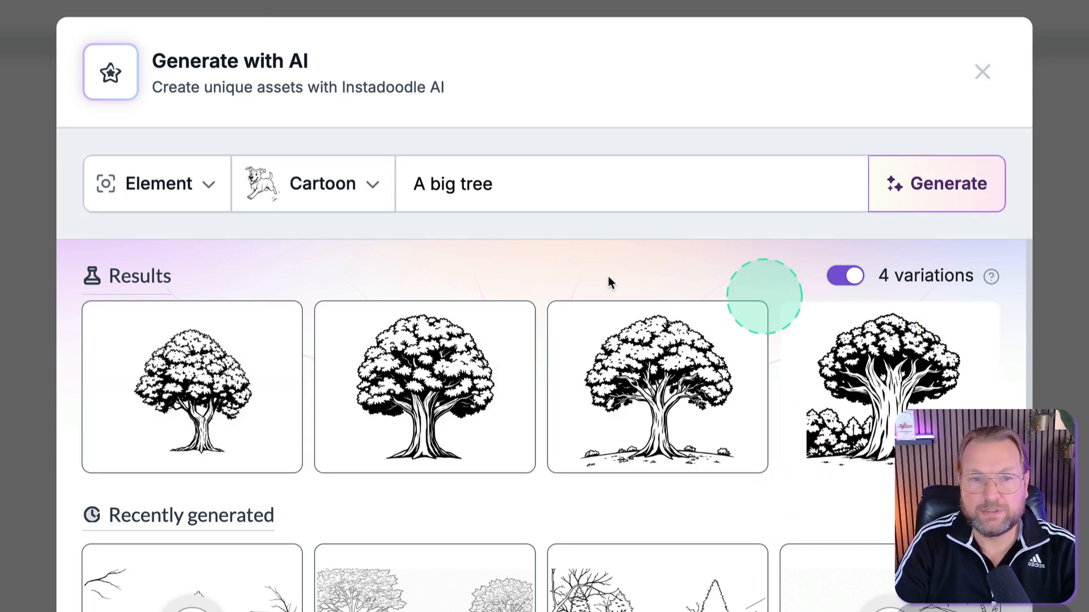
Add the third generated tree, with grass and stones around its trunk, to the custom doodles and close the AI generator
{"action": "mouse_move", "coordinate": [652, 423]}
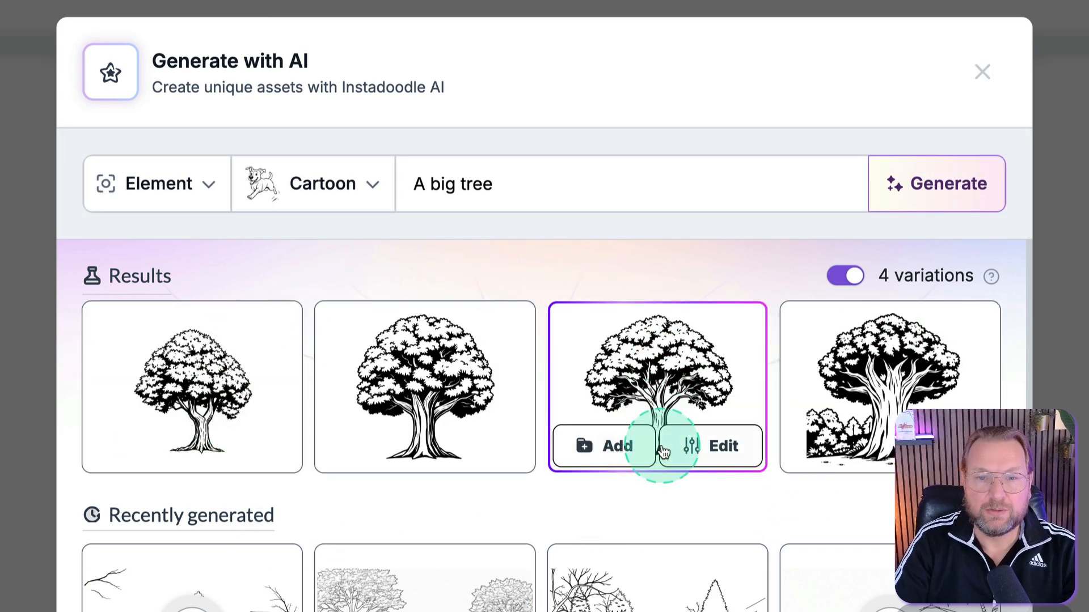
{"action": "left_click", "coordinate": [617, 445]}
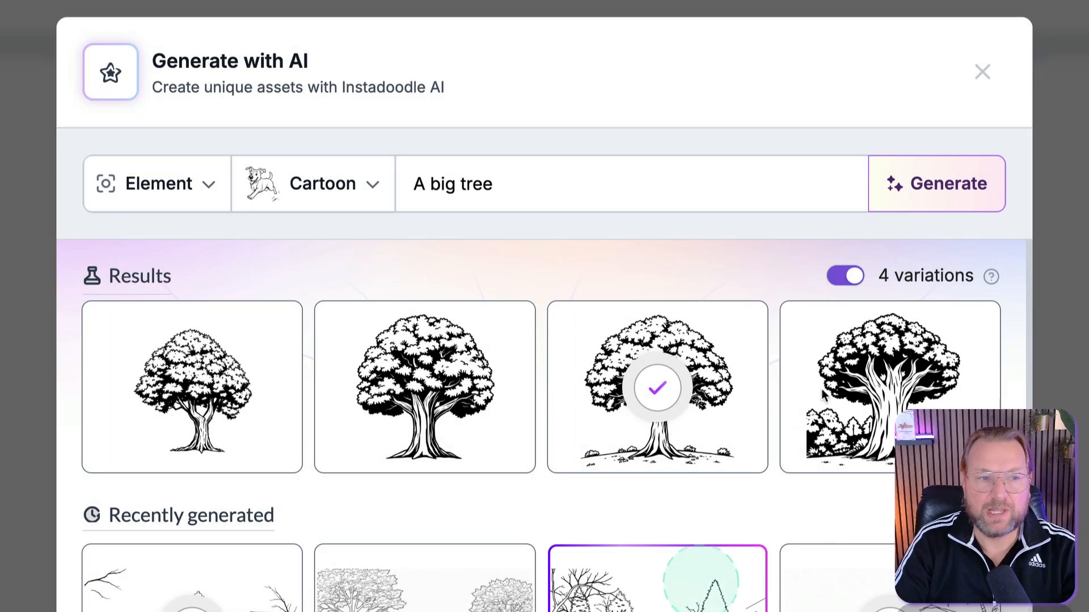
{"action": "left_click", "coordinate": [982, 72]}
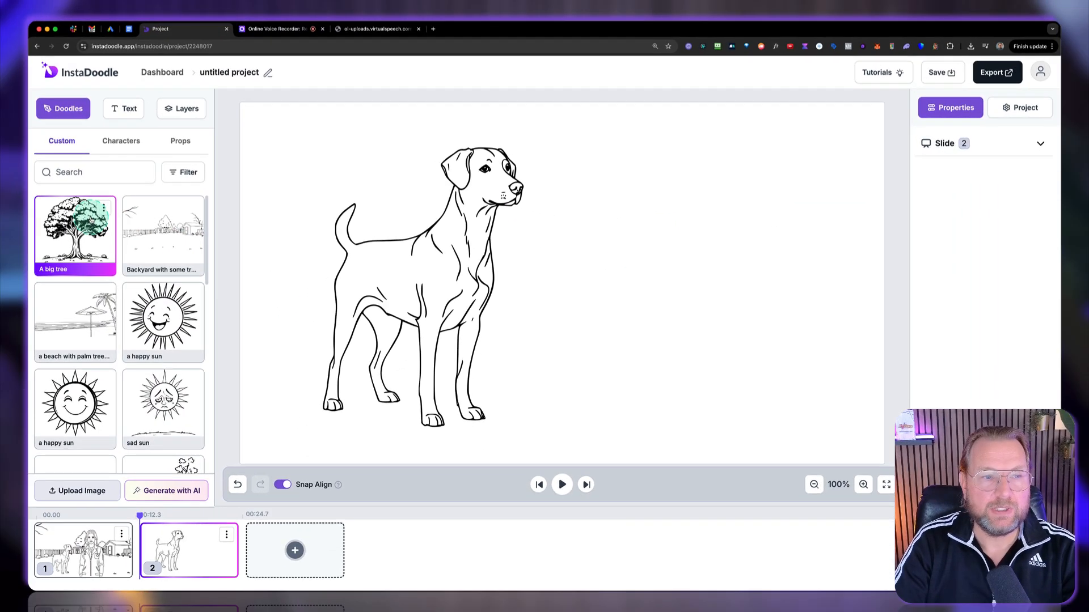
Place the big tree on slide 2, enlarge it to fill the right half of the canvas, and reposition the dog beside it
{"action": "left_click", "coordinate": [75, 233]}
{"action": "left_click_drag", "start_coordinate": [572, 278], "coordinate": [784, 190]}
{"action": "left_click_drag", "start_coordinate": [675, 302], "coordinate": [554, 440]}
{"action": "left_click", "coordinate": [445, 332]}
{"action": "left_click_drag", "start_coordinate": [445, 332], "coordinate": [396, 351]}
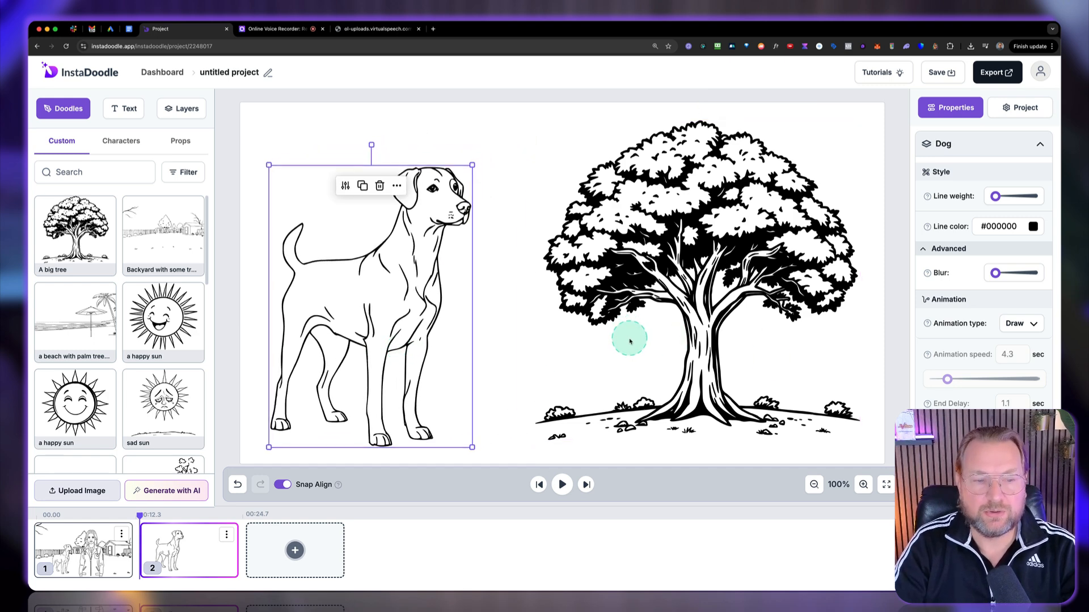
{"action": "left_click", "coordinate": [665, 307]}
{"action": "left_click_drag", "start_coordinate": [406, 275], "coordinate": [437, 281]}
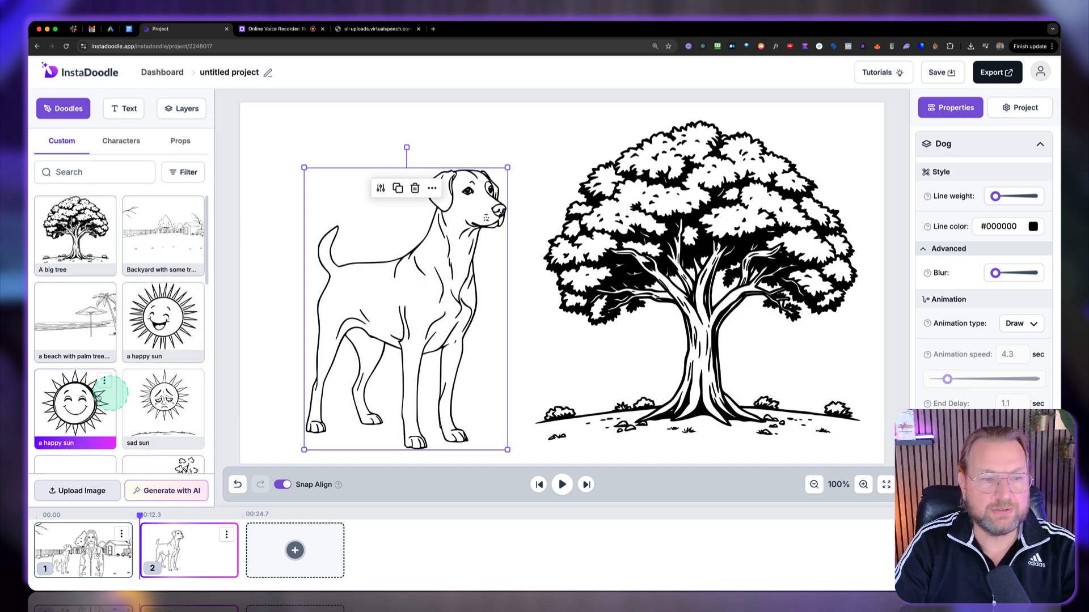
Add the "a happy sun" doodle to the canvas's upper-left corner at a reduced size and shift the dog slightly left
{"action": "scroll", "coordinate": [90, 399], "scroll_direction": "down", "scroll_amount": 2}
{"action": "scroll", "coordinate": [91, 399], "scroll_direction": "down", "scroll_amount": 2}
{"action": "mouse_move", "coordinate": [83, 308]}
{"action": "left_mouse_down"}
{"action": "mouse_move", "coordinate": [433, 242]}
{"action": "mouse_move", "coordinate": [545, 272]}
{"action": "mouse_move", "coordinate": [397, 248]}
{"action": "left_mouse_up"}
{"action": "left_click_drag", "start_coordinate": [439, 290], "coordinate": [352, 213]}
{"action": "left_click", "coordinate": [382, 296]}
{"action": "left_click_drag", "start_coordinate": [383, 301], "coordinate": [372, 299]}
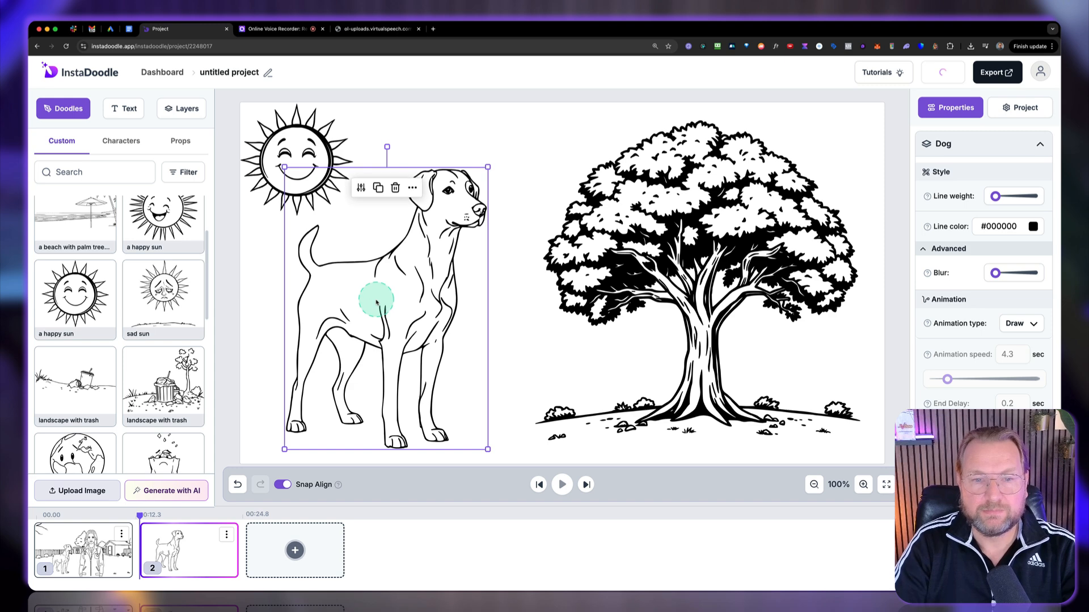
{"action": "left_click", "coordinate": [520, 329]}
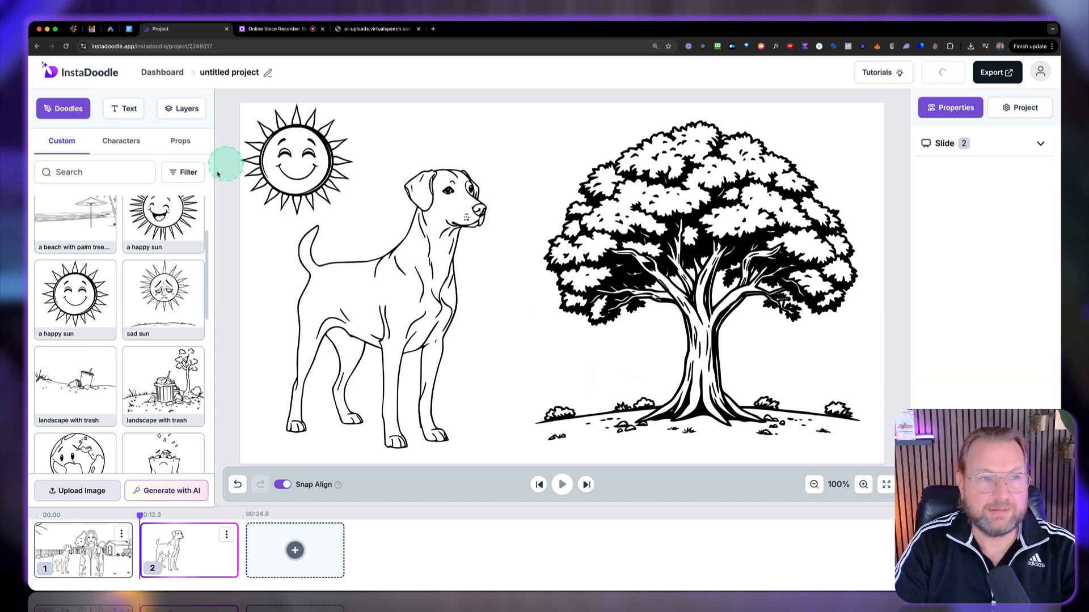
Search the doodle props for "cat", look through the available drawings, and clear the search
{"action": "left_click", "coordinate": [120, 147]}
{"action": "left_click", "coordinate": [177, 143]}
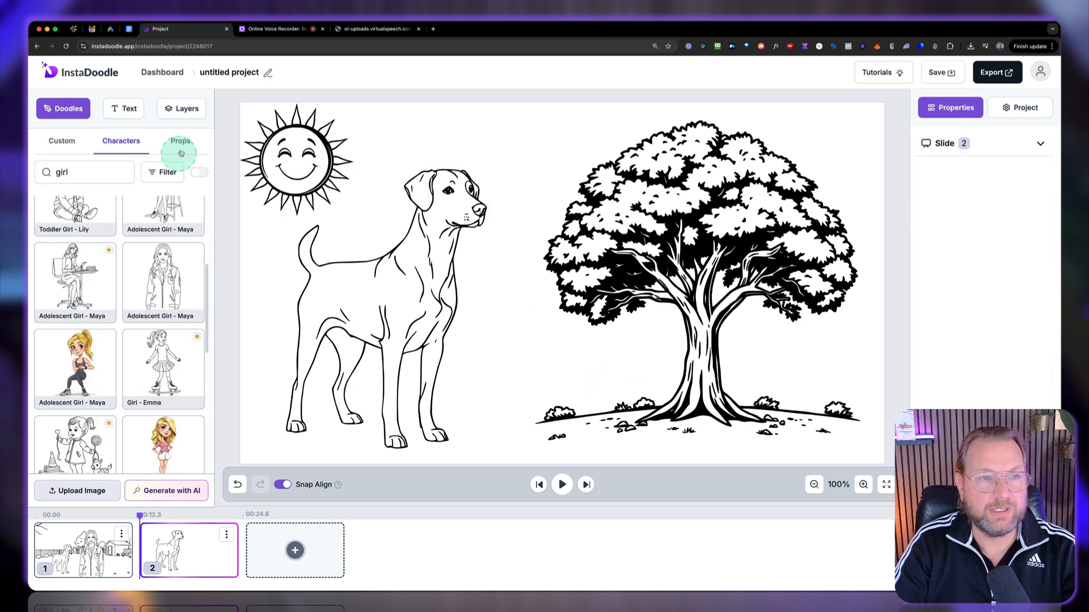
{"action": "left_click", "coordinate": [46, 171]}
{"action": "type", "text": "ca"}
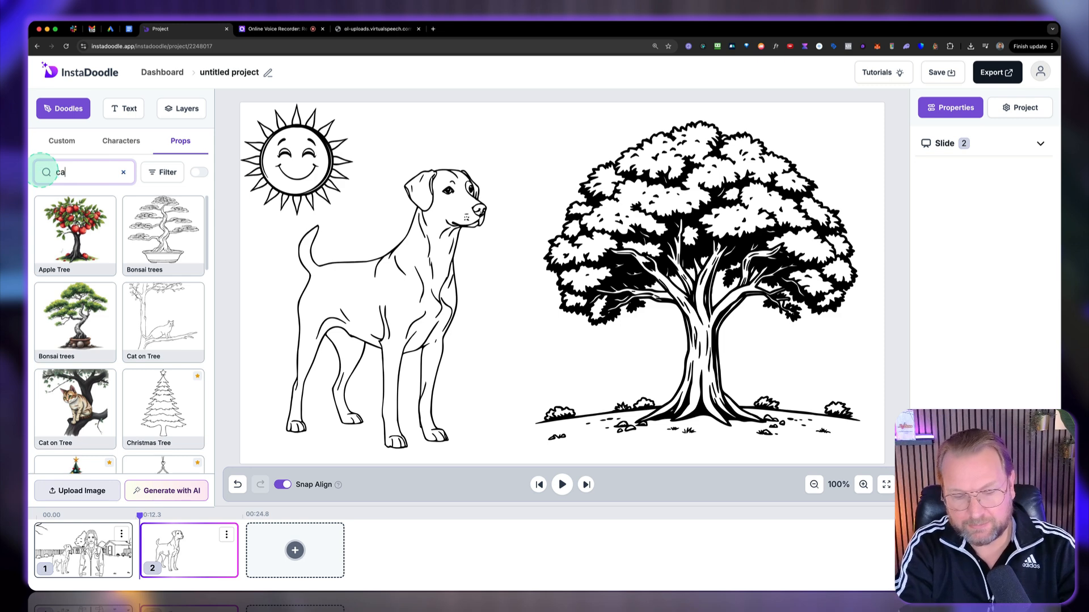
{"action": "type", "text": "t"}
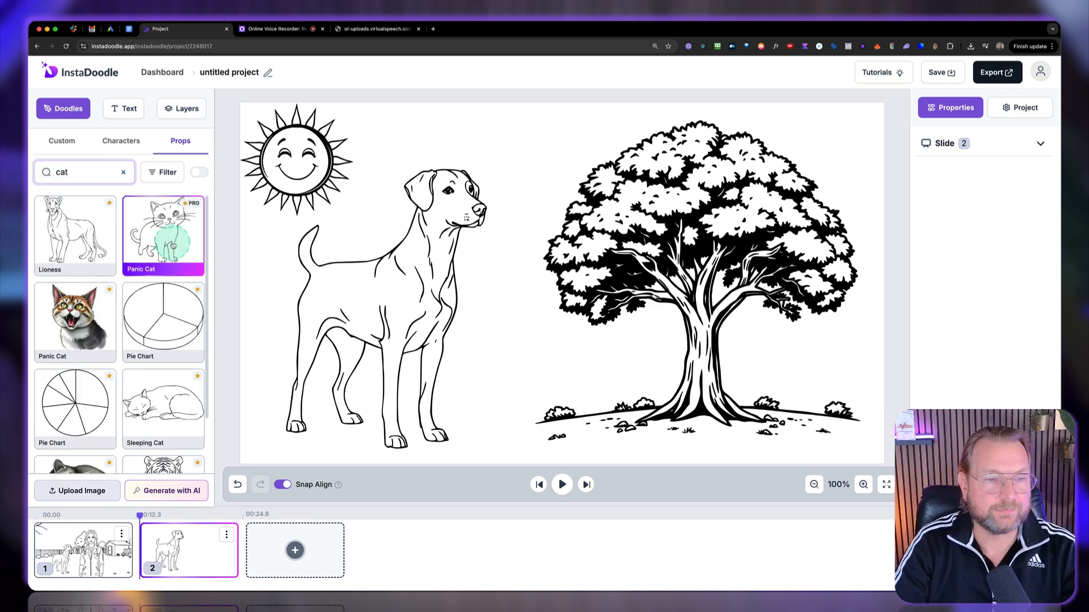
{"action": "scroll", "coordinate": [173, 244], "scroll_direction": "down", "scroll_amount": 2}
{"action": "scroll", "coordinate": [145, 279], "scroll_direction": "up", "scroll_amount": 2}
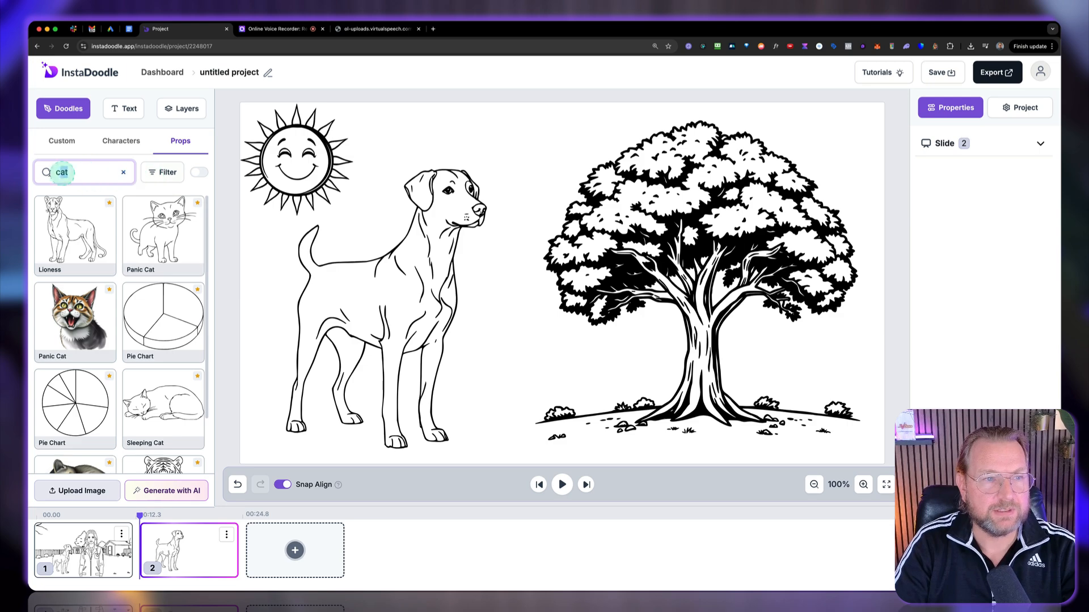
{"action": "key", "text": "BackSpace"}
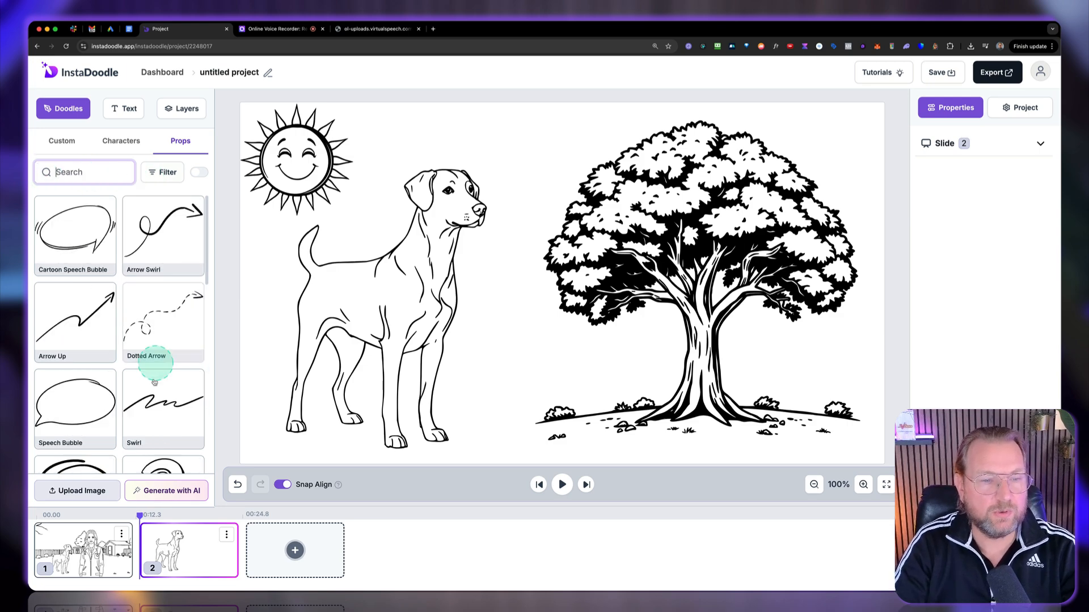
Generate AI element variations in the Cartoon style from the prompt "a cat"
{"action": "left_click", "coordinate": [166, 489]}
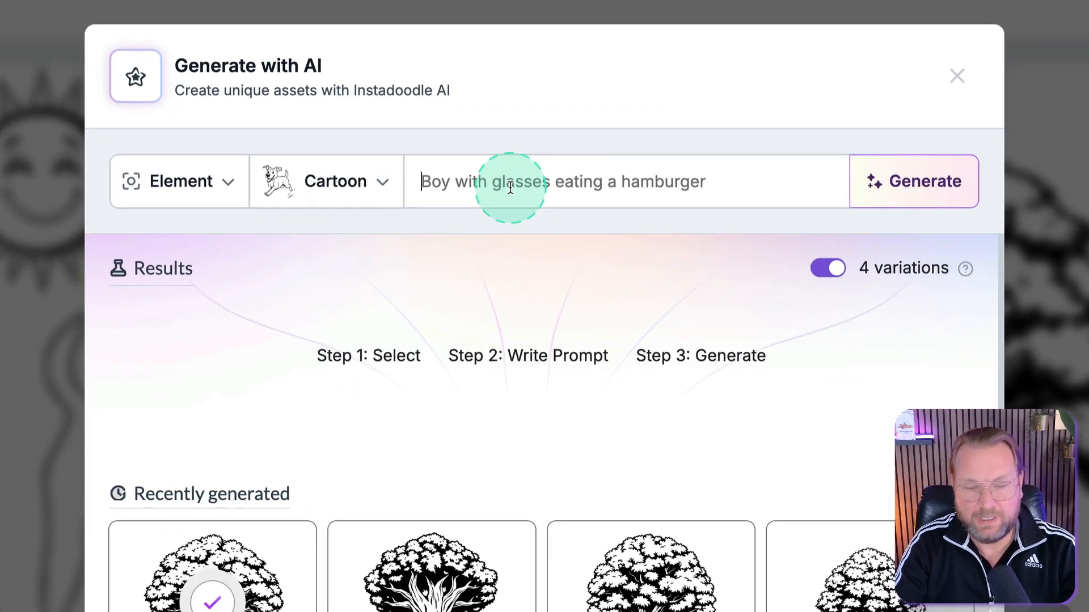
{"action": "type", "text": "a cat"}
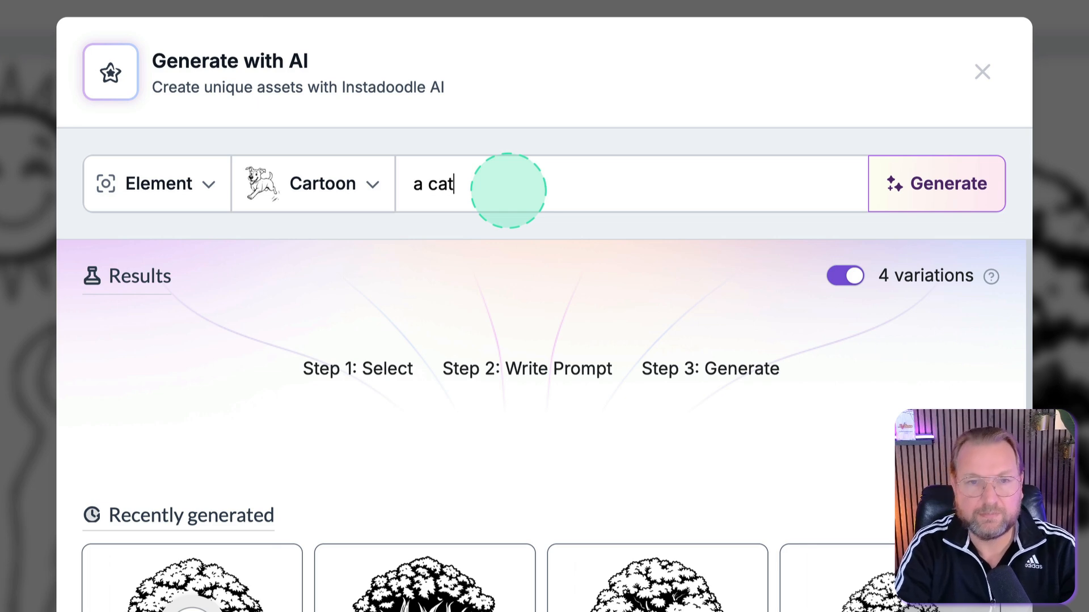
{"action": "left_click", "coordinate": [940, 199]}
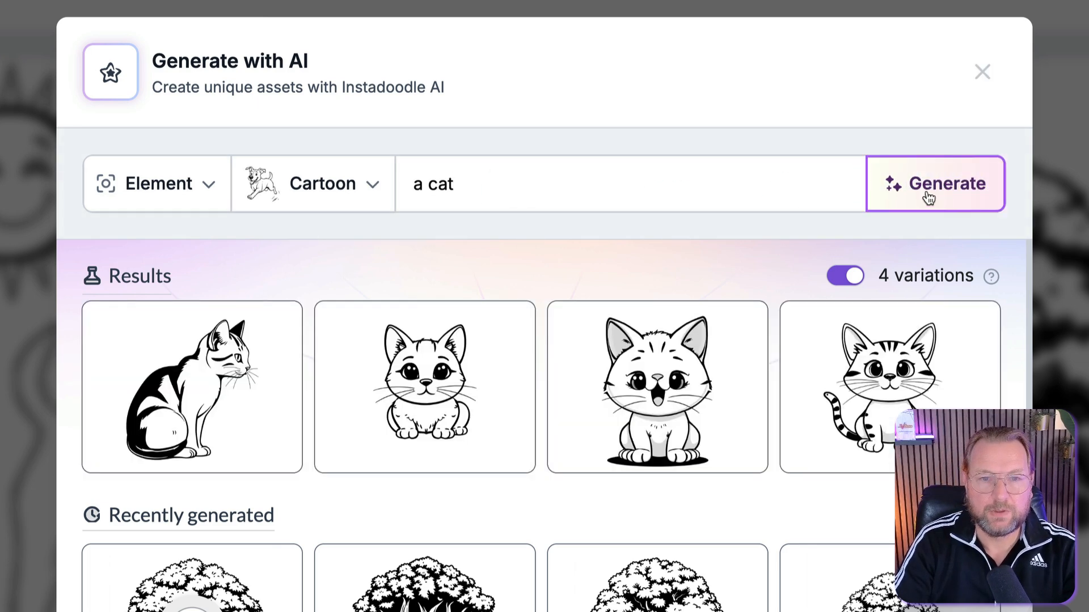
Regenerate the element with the prompt "a scared cat" and add the second variation to the custom doodles
{"action": "left_click_drag", "start_coordinate": [564, 189], "coordinate": [372, 181]}
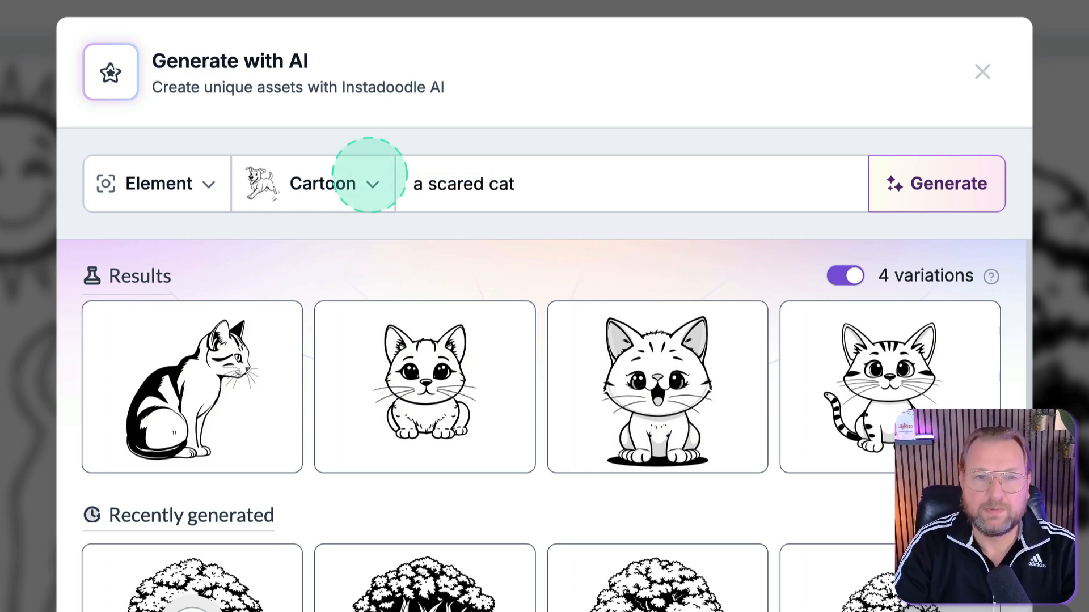
{"action": "left_click", "coordinate": [890, 184]}
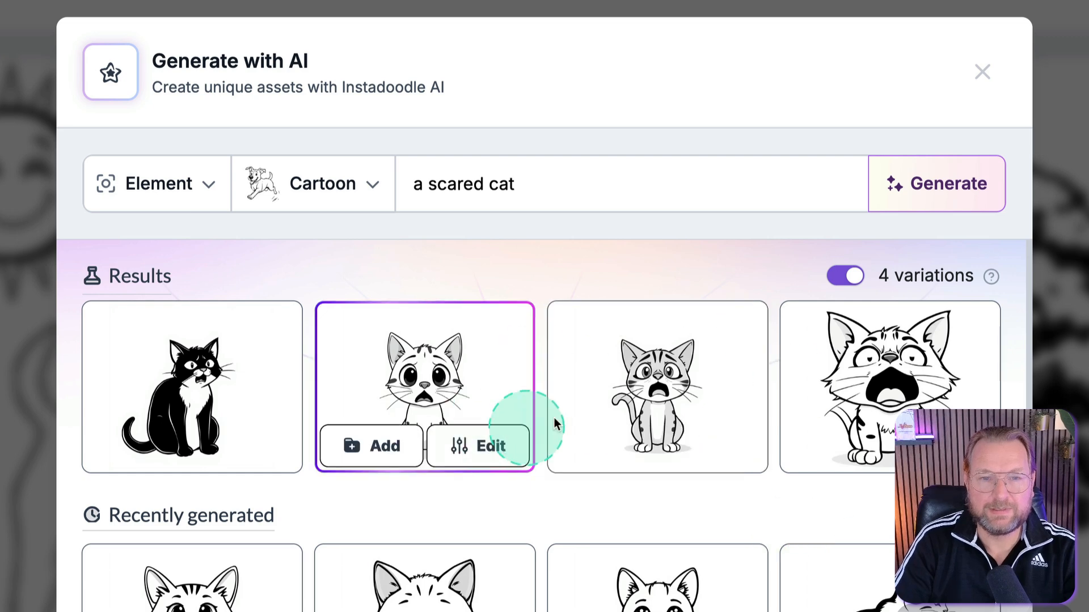
{"action": "left_click", "coordinate": [396, 444]}
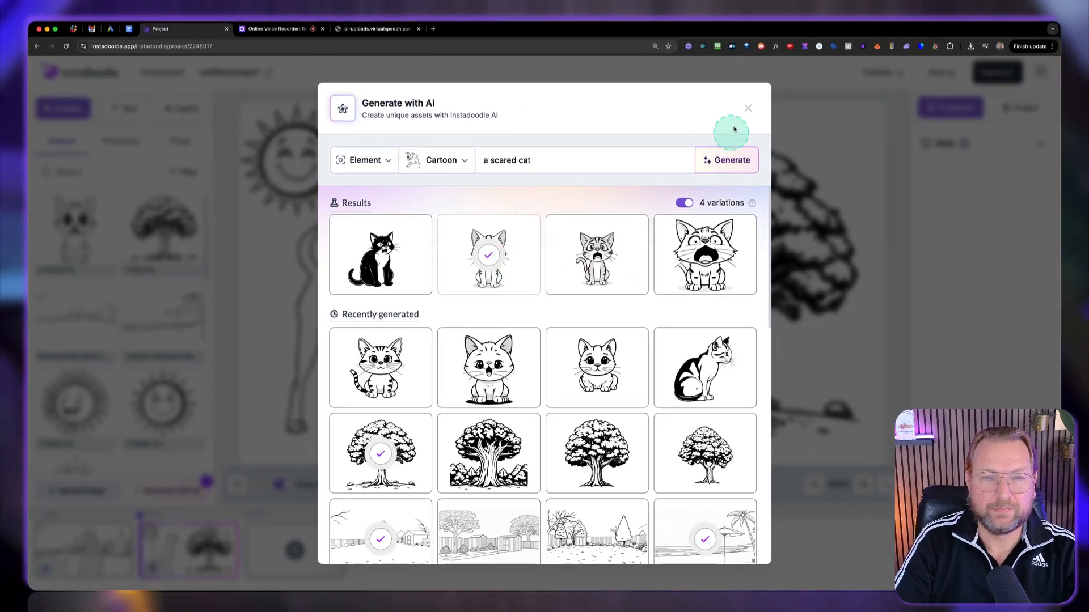
{"action": "left_click", "coordinate": [749, 111]}
Place the scared cat low on slide 2 between the dog and the tree, and move the dog left to make room
{"action": "left_click", "coordinate": [75, 233]}
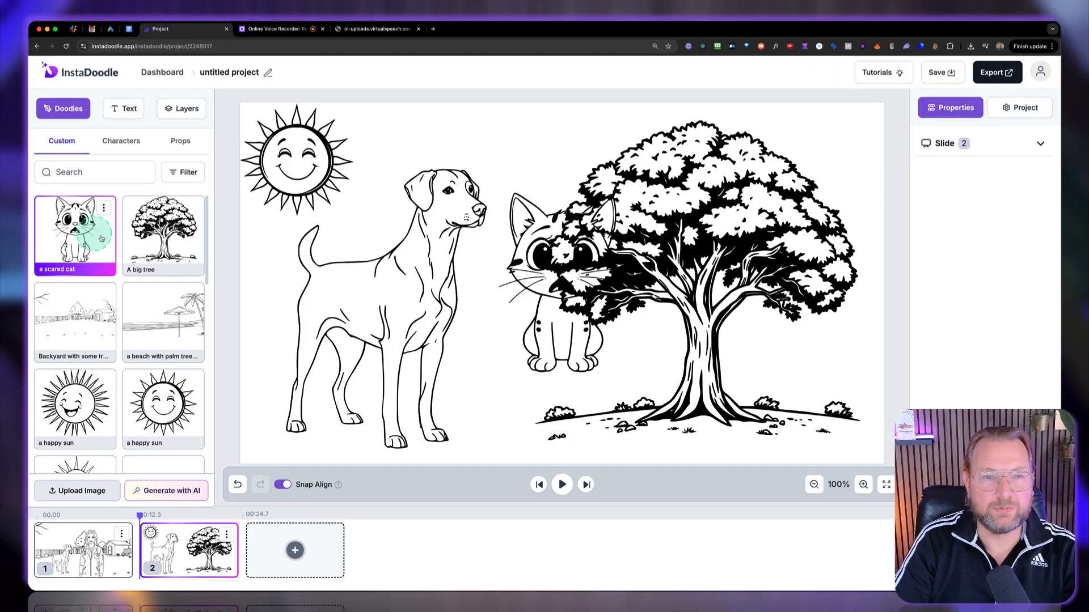
{"action": "left_click", "coordinate": [564, 302]}
{"action": "left_click_drag", "start_coordinate": [565, 302], "coordinate": [517, 383]}
{"action": "left_click_drag", "start_coordinate": [449, 207], "coordinate": [417, 214]}
{"action": "left_click", "coordinate": [504, 311]}
{"action": "left_click_drag", "start_coordinate": [409, 289], "coordinate": [412, 291]}
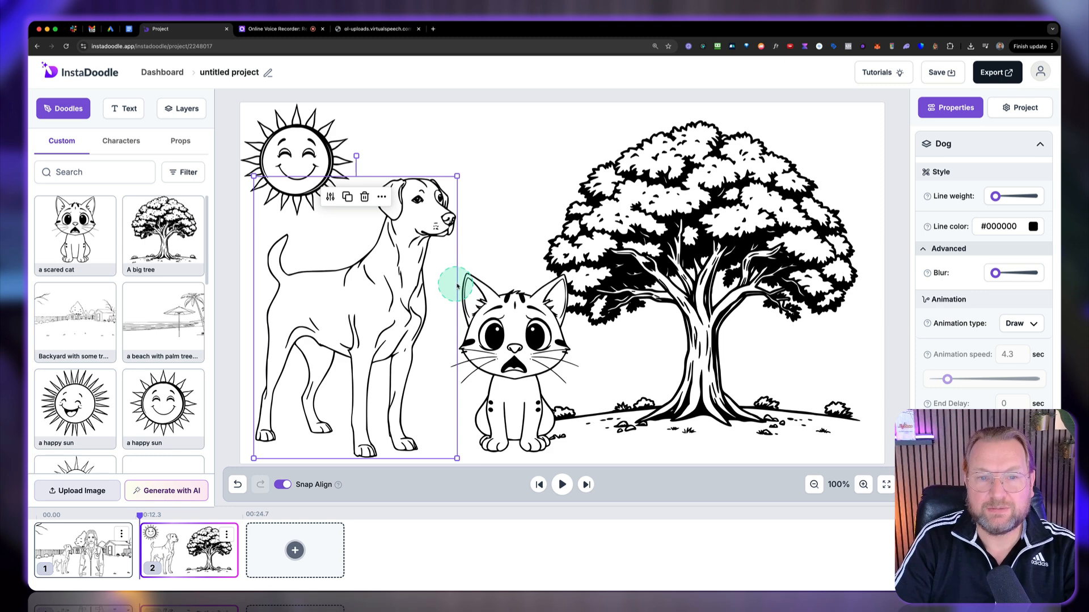
Increase the scared cat's line weight slightly and set its line color to red #ff1313
{"action": "left_click", "coordinate": [494, 321]}
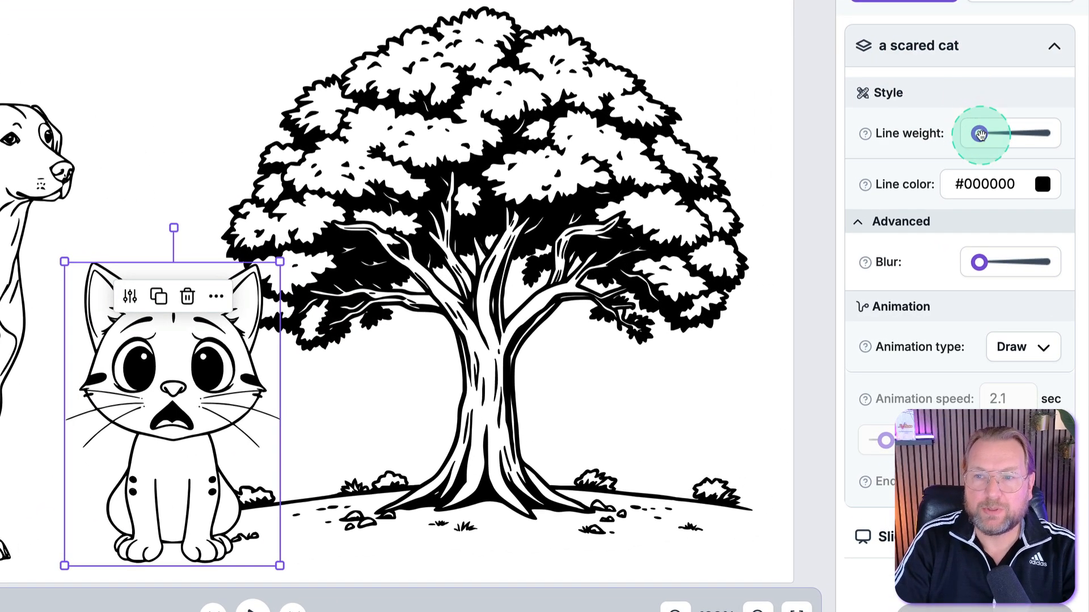
{"action": "mouse_move", "coordinate": [980, 134]}
{"action": "left_mouse_down"}
{"action": "mouse_move", "coordinate": [1018, 134]}
{"action": "mouse_move", "coordinate": [993, 134]}
{"action": "left_mouse_up"}
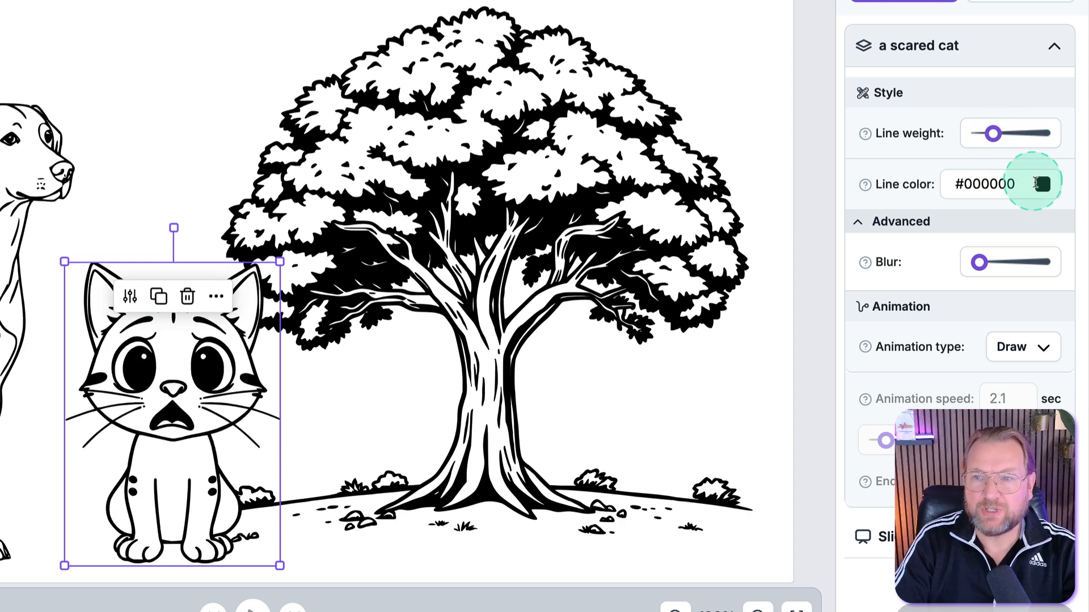
{"action": "left_click", "coordinate": [1041, 183]}
{"action": "mouse_move", "coordinate": [1016, 255]}
{"action": "left_mouse_down"}
{"action": "mouse_move", "coordinate": [1033, 280]}
{"action": "mouse_move", "coordinate": [1033, 268]}
{"action": "left_mouse_up"}
{"action": "left_click", "coordinate": [1003, 163]}
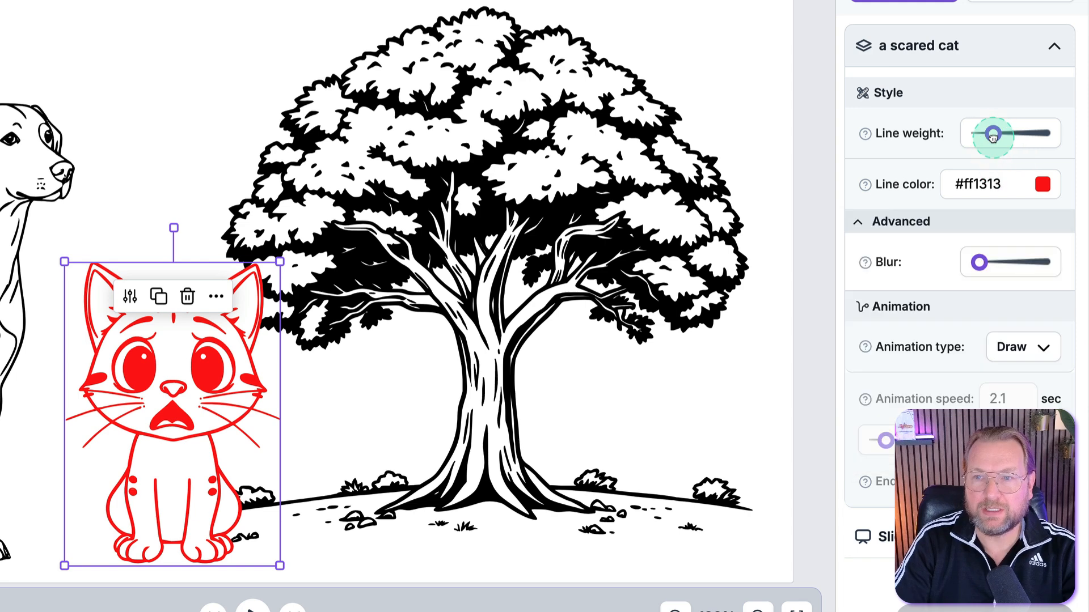
Raise the scared cat's line weight to about the middle of its range and set the line color to dark grey #3a3a3a
{"action": "mouse_move", "coordinate": [993, 134]}
{"action": "left_mouse_down"}
{"action": "mouse_move", "coordinate": [1040, 133]}
{"action": "mouse_move", "coordinate": [1013, 132]}
{"action": "left_mouse_up"}
{"action": "left_click", "coordinate": [1041, 184]}
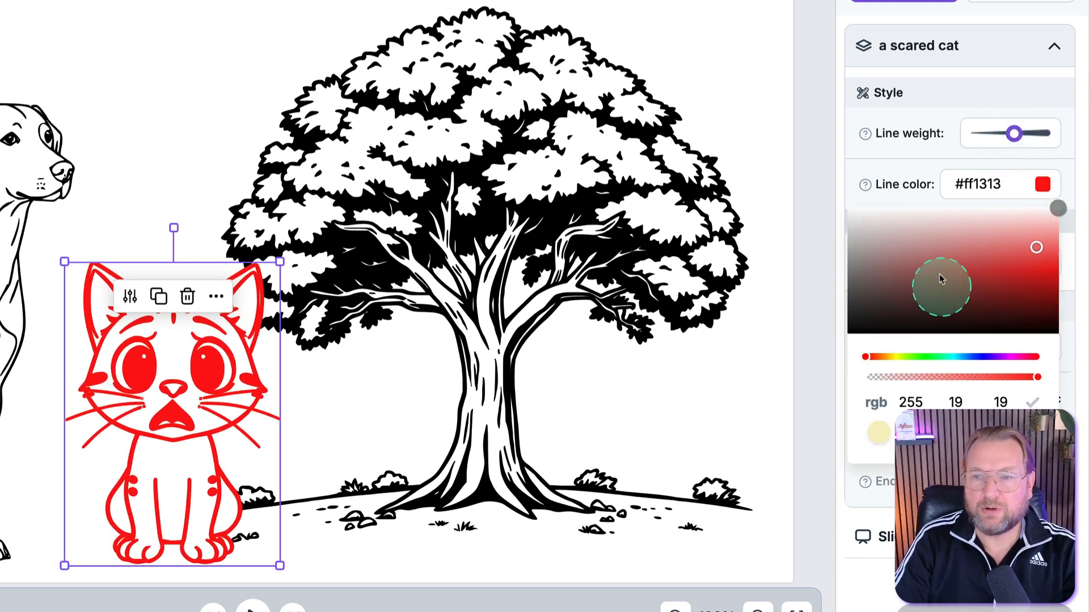
{"action": "left_click_drag", "start_coordinate": [936, 286], "coordinate": [848, 305]}
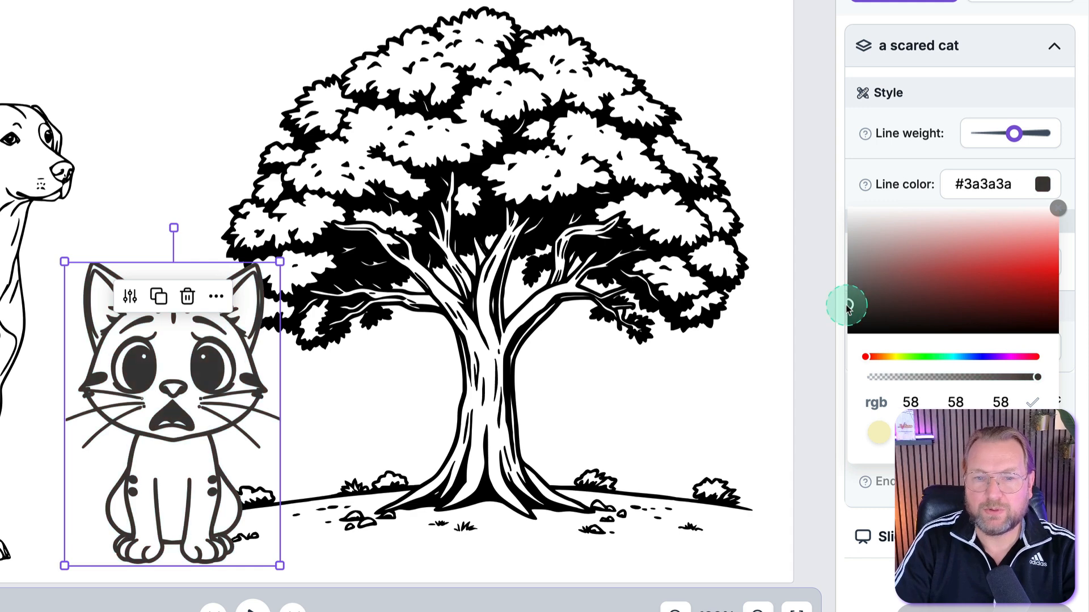
{"action": "left_click", "coordinate": [1056, 170]}
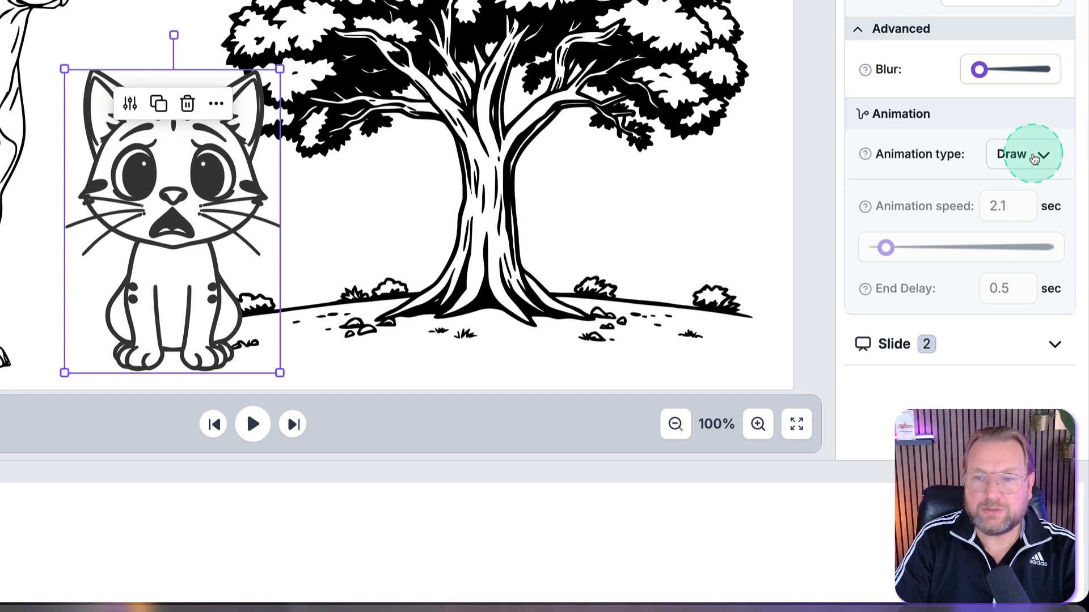
Set the scared cat's animation type to Wipe
{"action": "left_click", "coordinate": [1035, 157]}
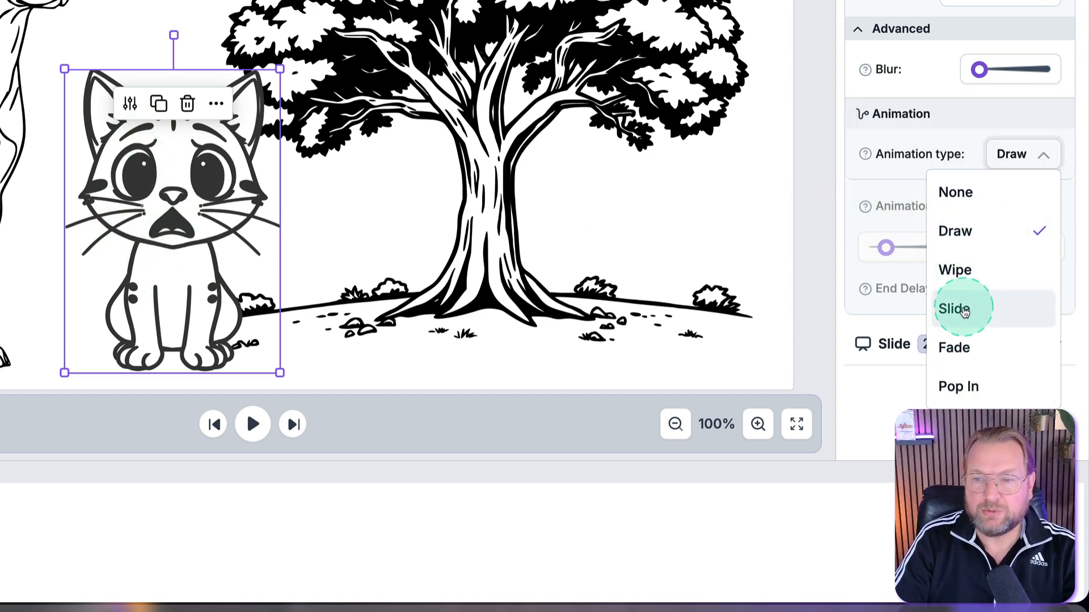
{"action": "left_click", "coordinate": [975, 277]}
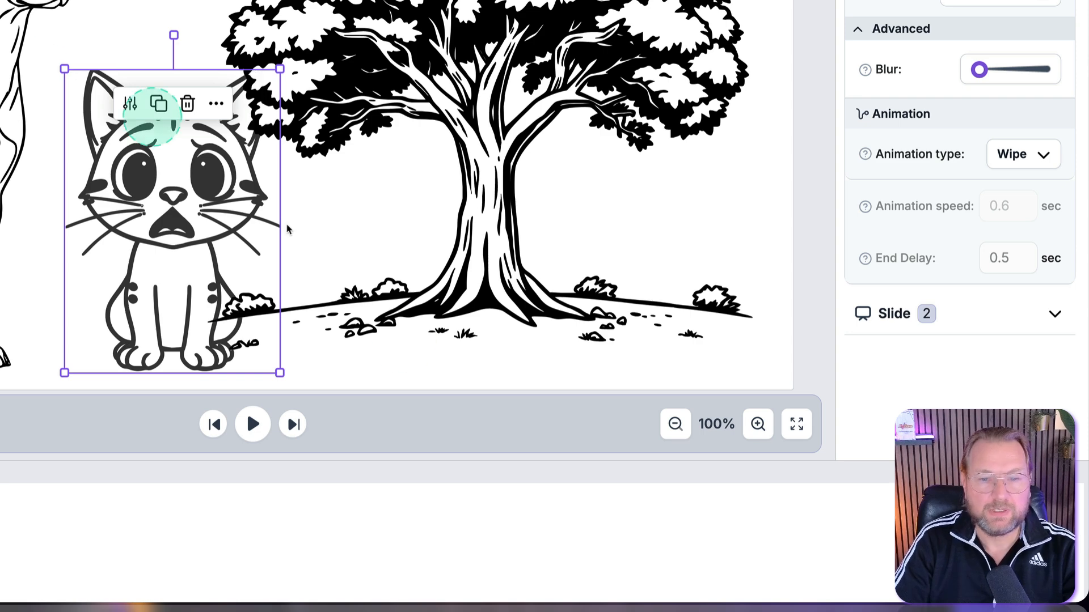
Remove the converted voiceover from slide 2 and preview the slide's animation
{"action": "left_click", "coordinate": [252, 424]}
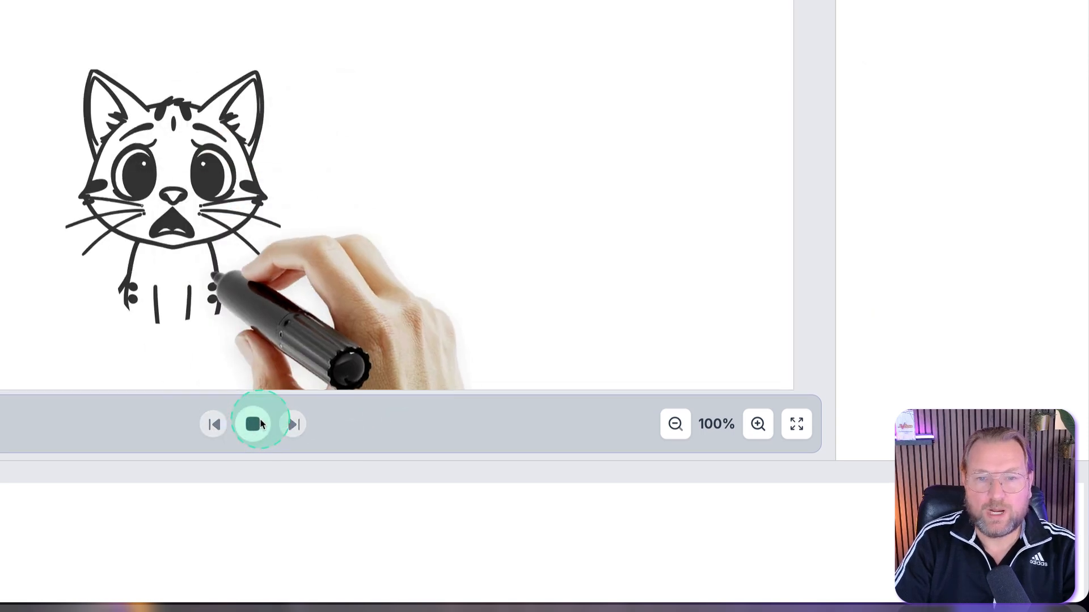
{"action": "left_click", "coordinate": [258, 424]}
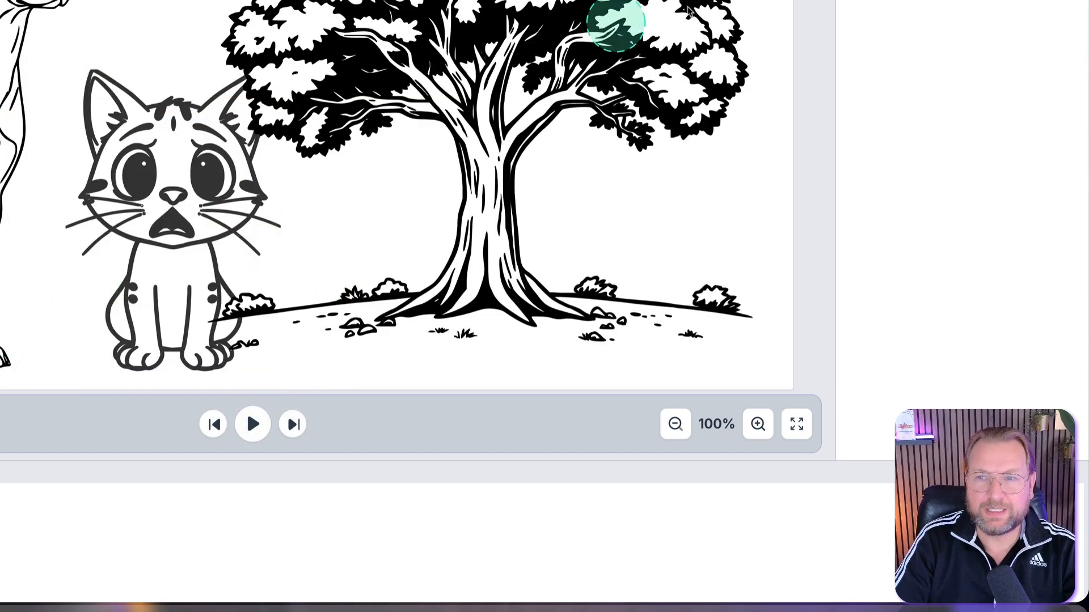
{"action": "left_click", "coordinate": [964, 1]}
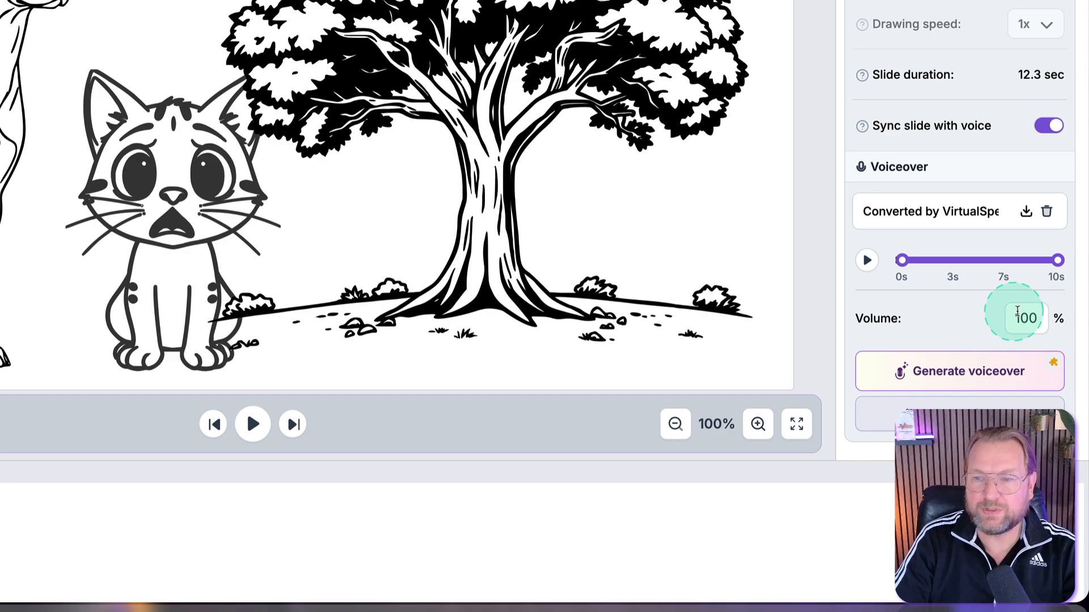
{"action": "left_click", "coordinate": [1046, 213]}
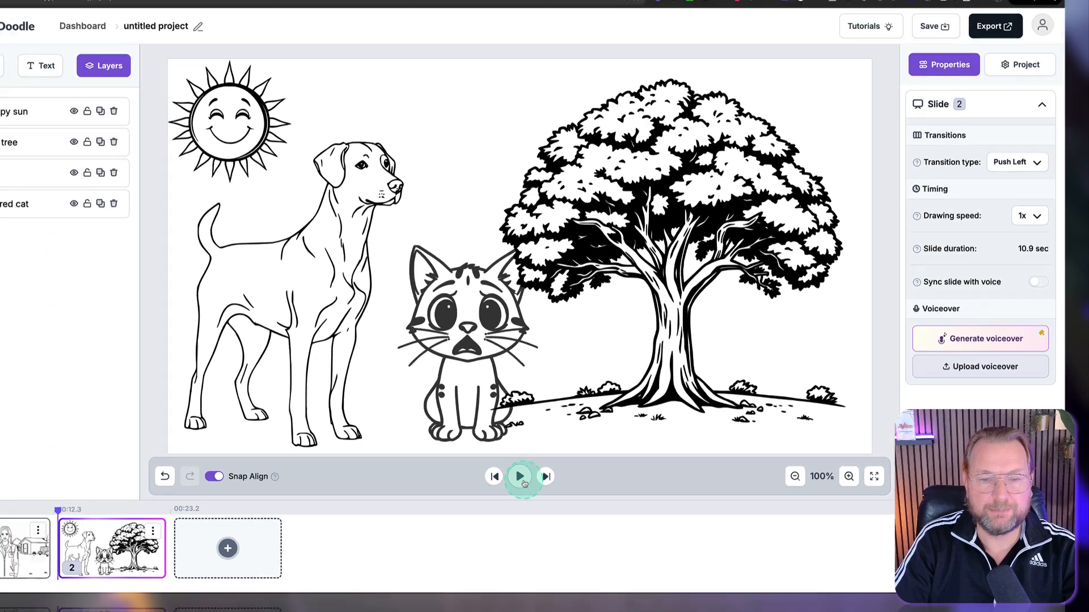
{"action": "left_click", "coordinate": [253, 424]}
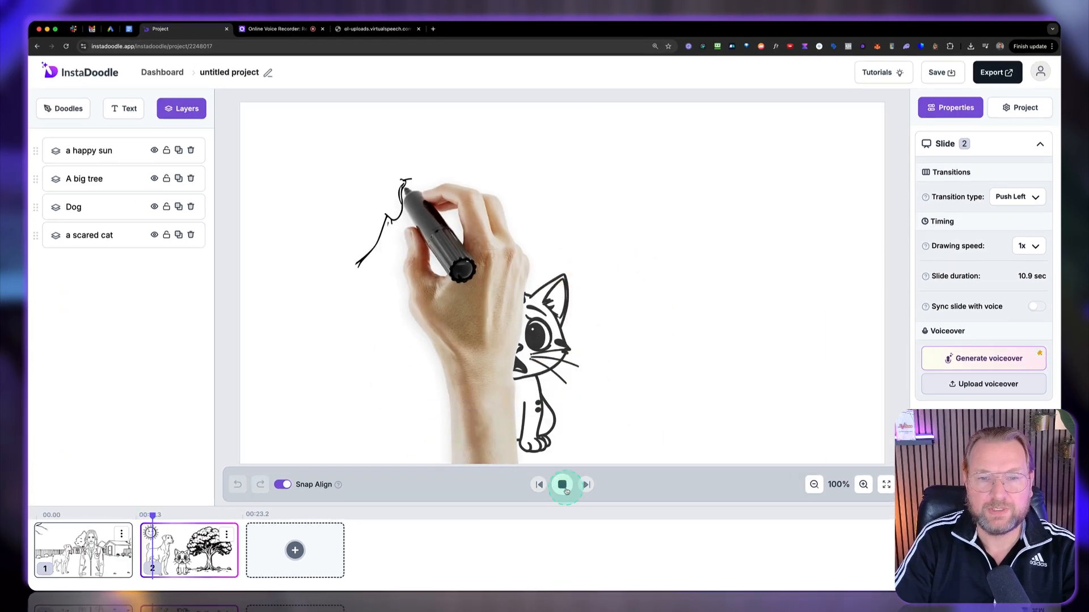
{"action": "left_click", "coordinate": [562, 485]}
Set the scared cat's animation type to Slide and preview slide 2
{"action": "left_click", "coordinate": [547, 338]}
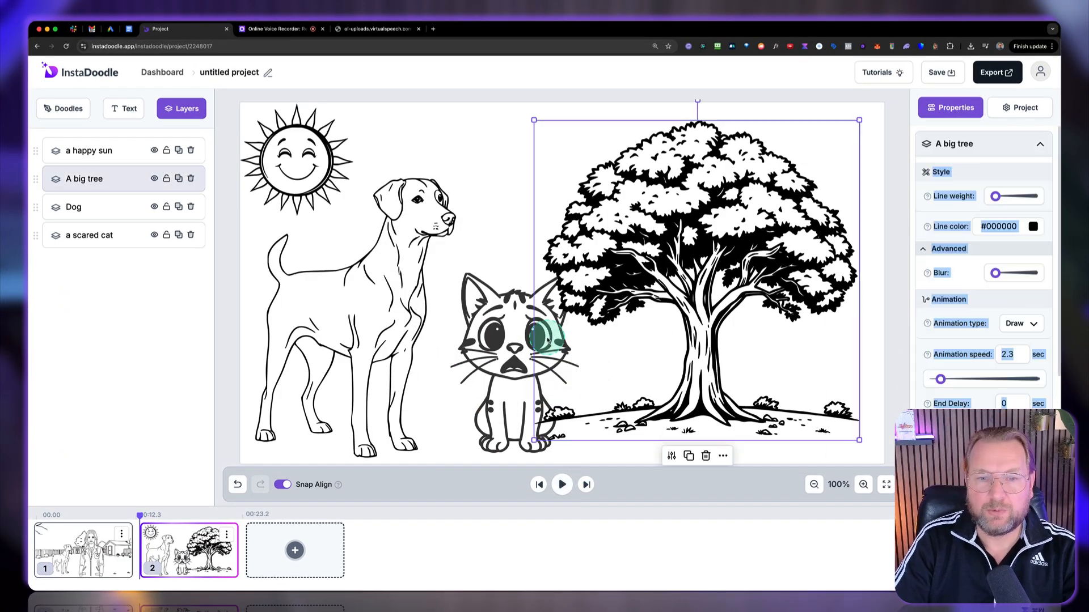
{"action": "left_click", "coordinate": [486, 343]}
{"action": "left_click", "coordinate": [914, 336]}
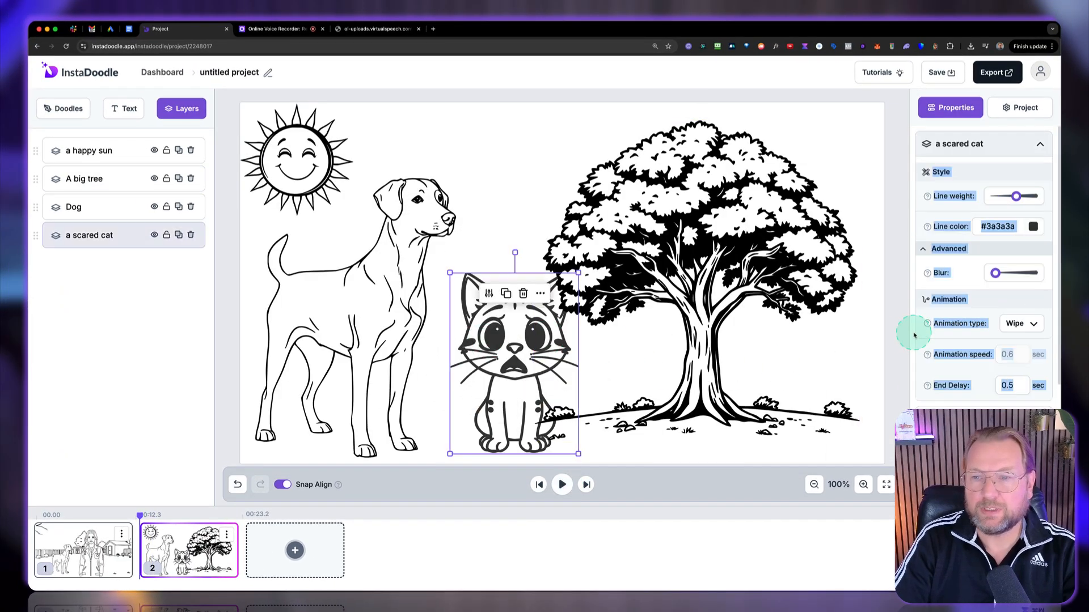
{"action": "left_click", "coordinate": [1014, 325]}
{"action": "left_click", "coordinate": [992, 413]}
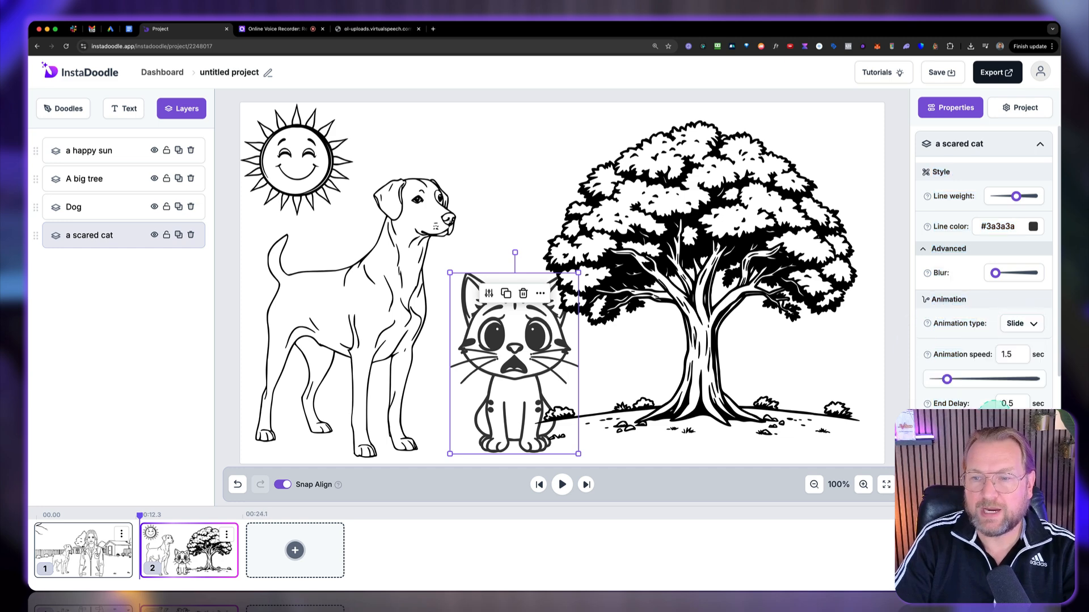
{"action": "left_click", "coordinate": [625, 461]}
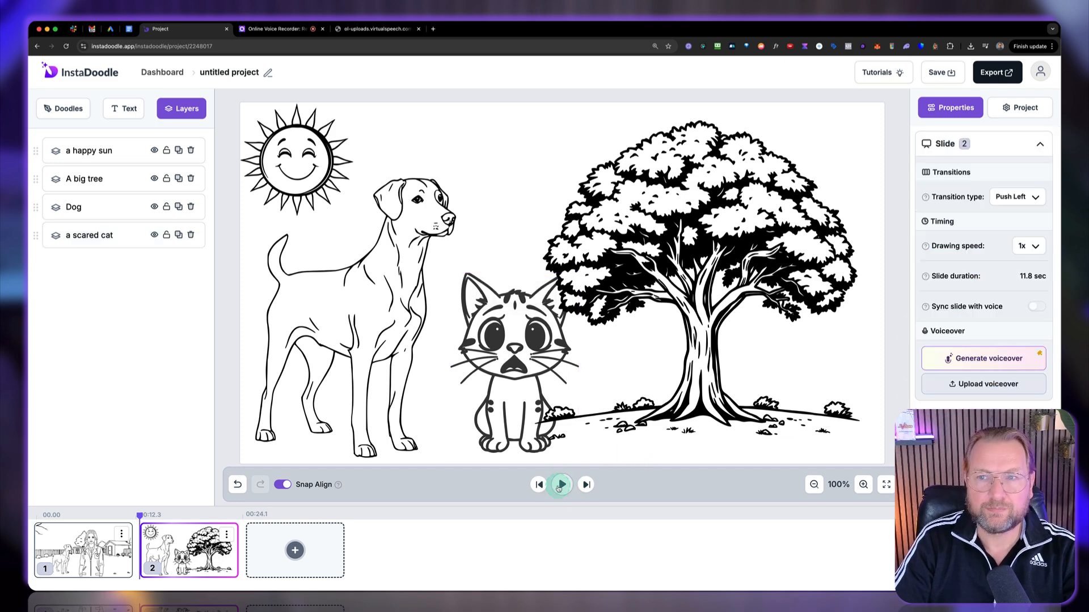
{"action": "left_click", "coordinate": [560, 485]}
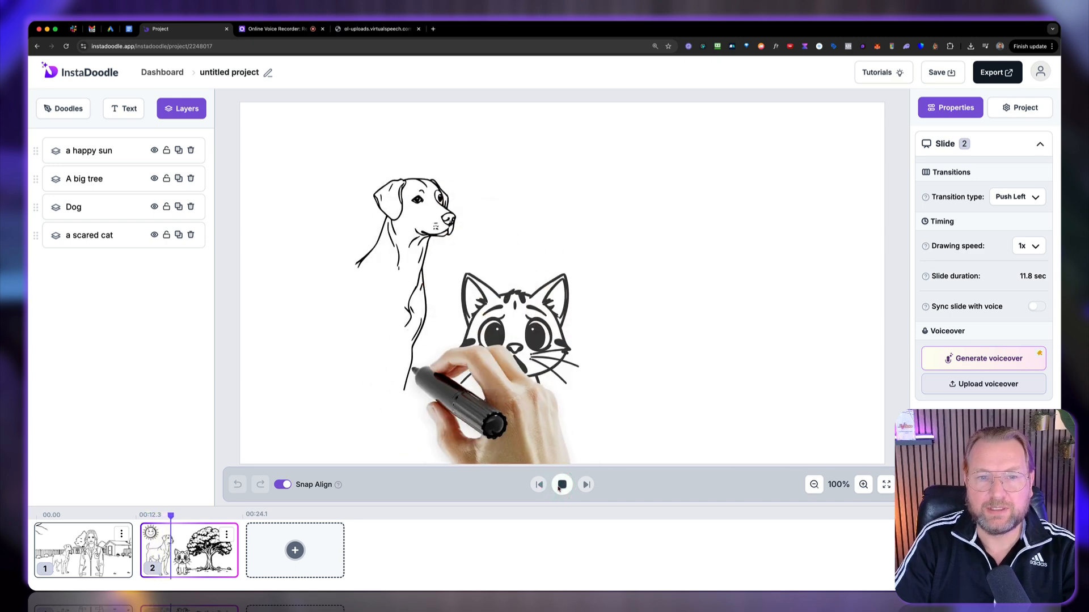
{"action": "left_click", "coordinate": [562, 485]}
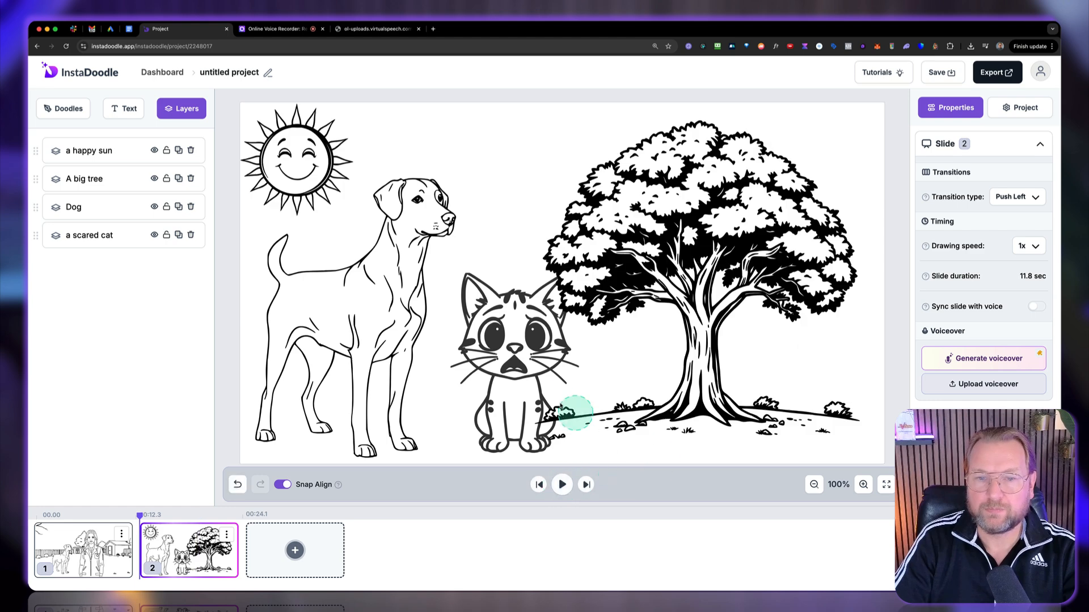
Set the scared cat's animation type to Pop In and preview the slide's animation
{"action": "left_click", "coordinate": [517, 387]}
{"action": "left_click", "coordinate": [1016, 326]}
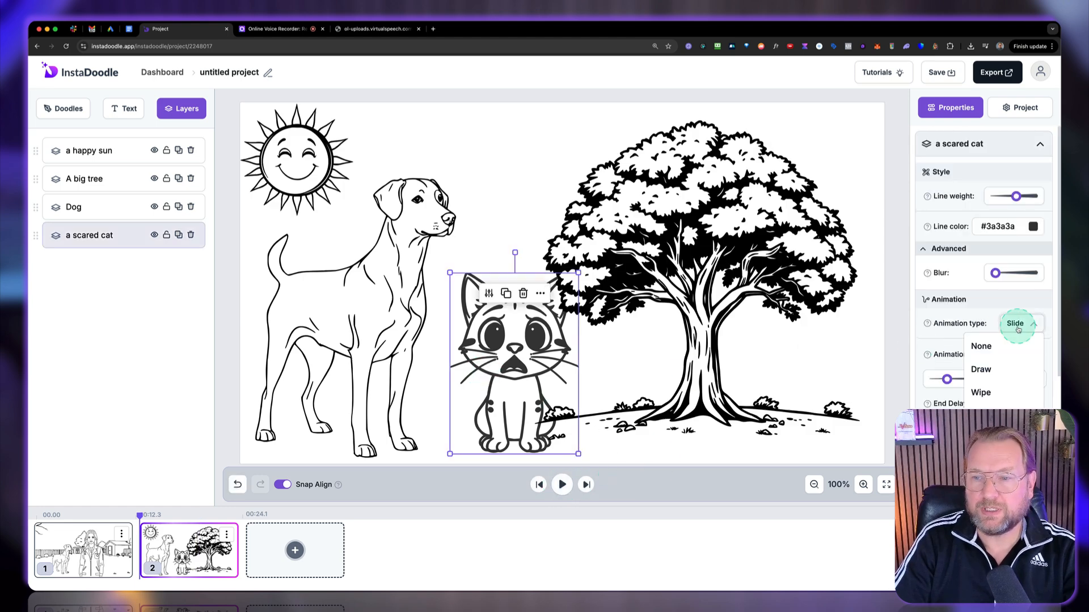
{"action": "left_click", "coordinate": [985, 453]}
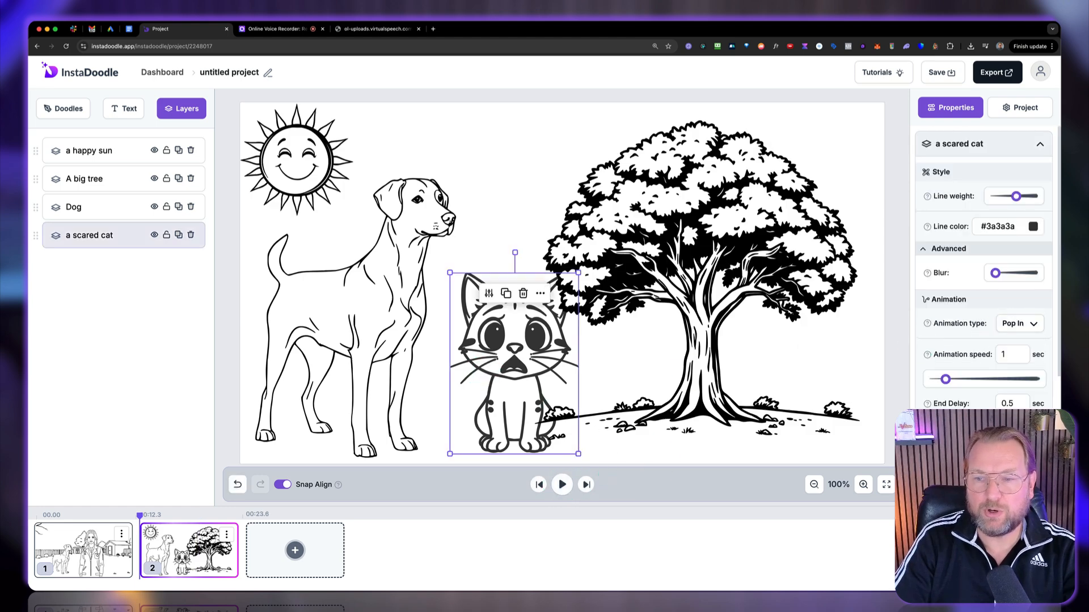
{"action": "left_click", "coordinate": [564, 485]}
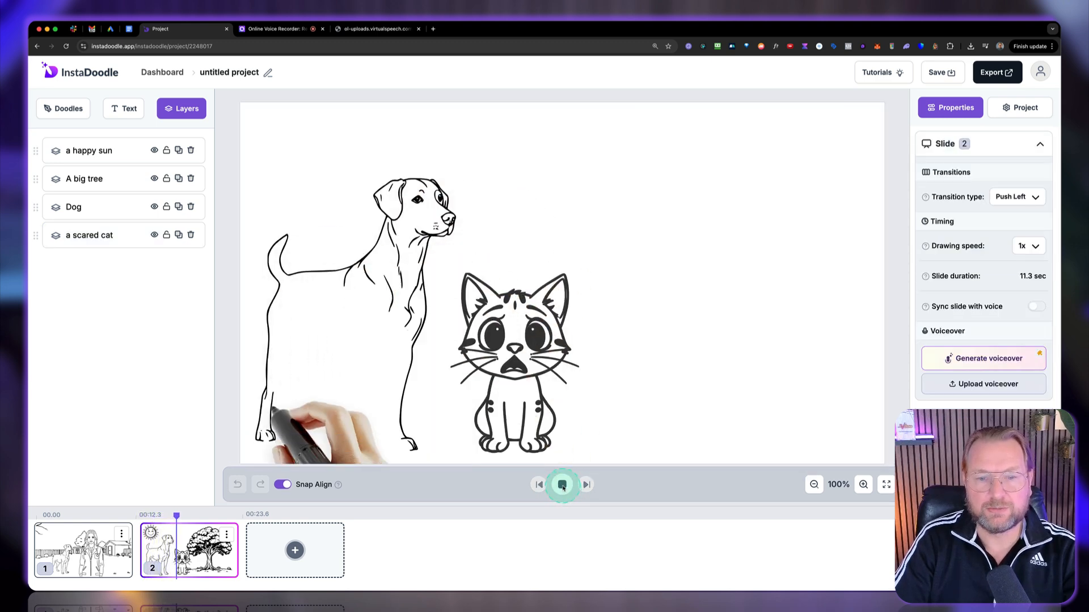
{"action": "left_click", "coordinate": [563, 486]}
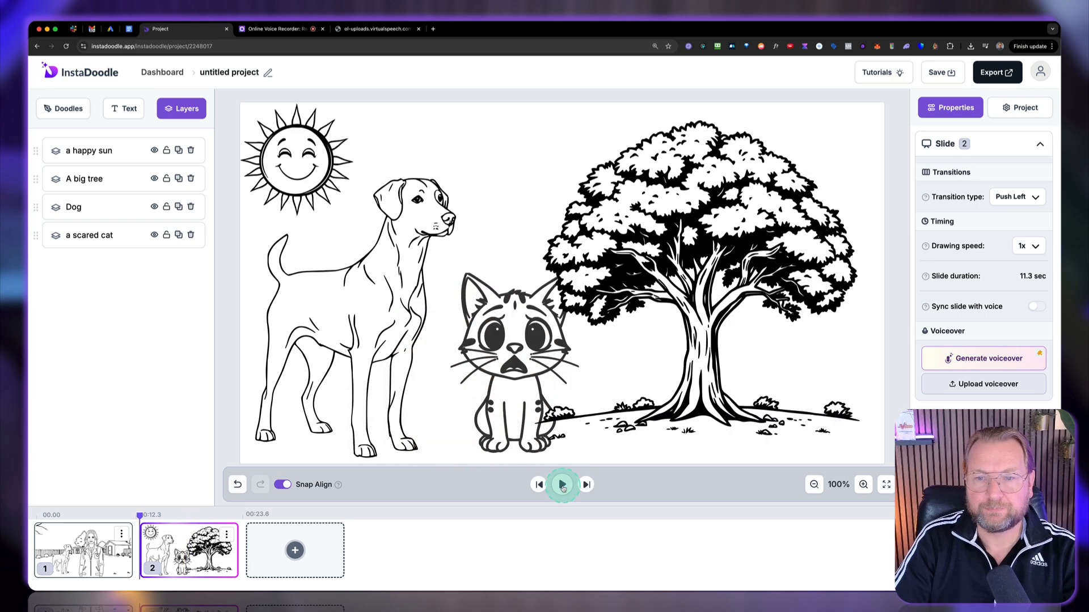
Move the big tree right and erase the ground, bushes and stones around its trunk using an eraser size of 96
{"action": "left_click_drag", "start_coordinate": [659, 223], "coordinate": [691, 236]}
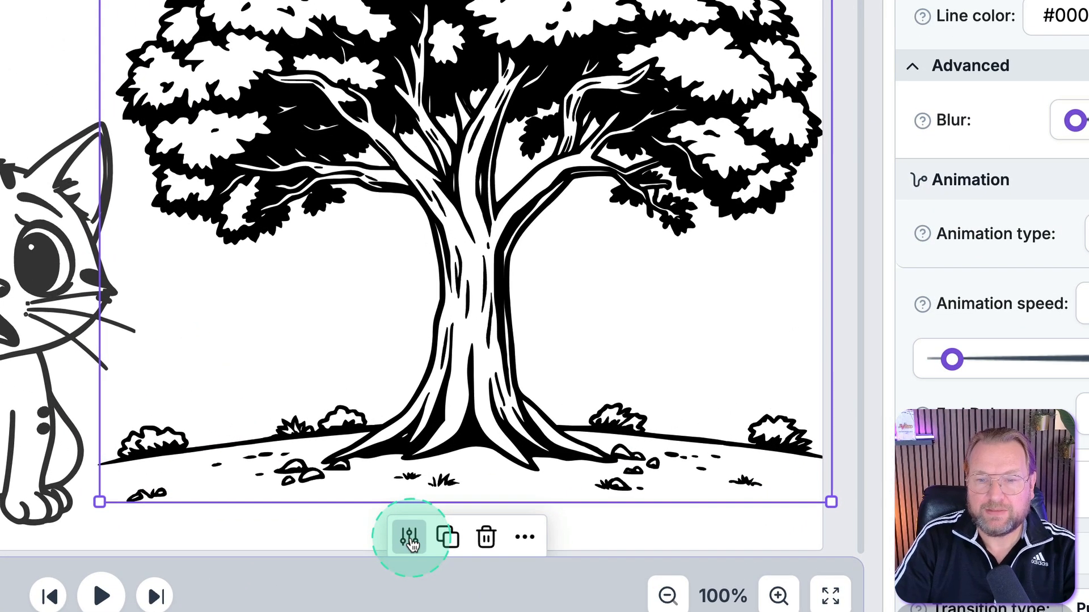
{"action": "left_click", "coordinate": [410, 538]}
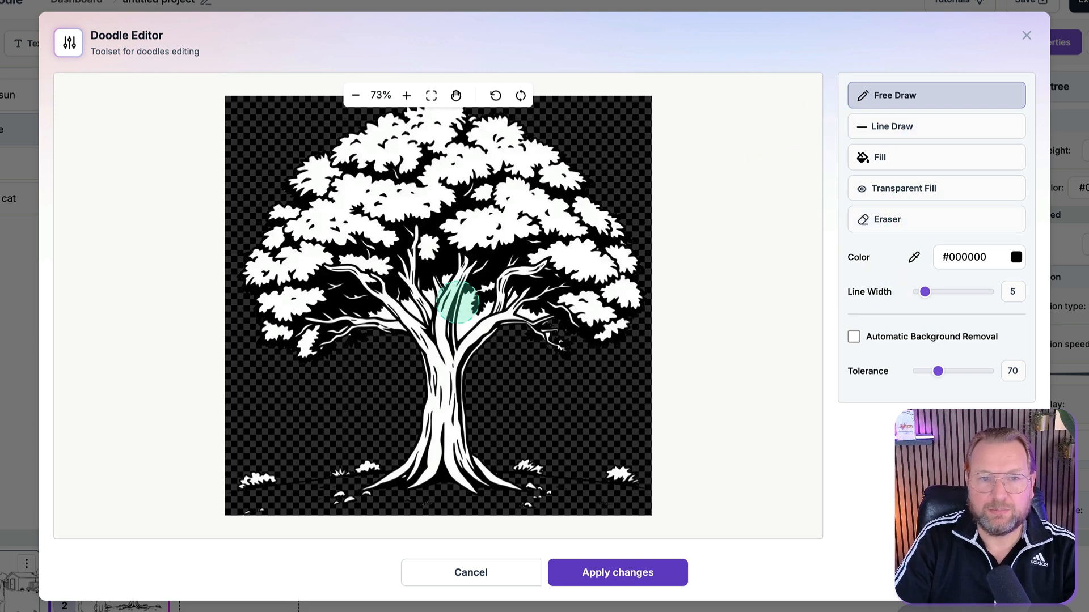
{"action": "left_click", "coordinate": [879, 225]}
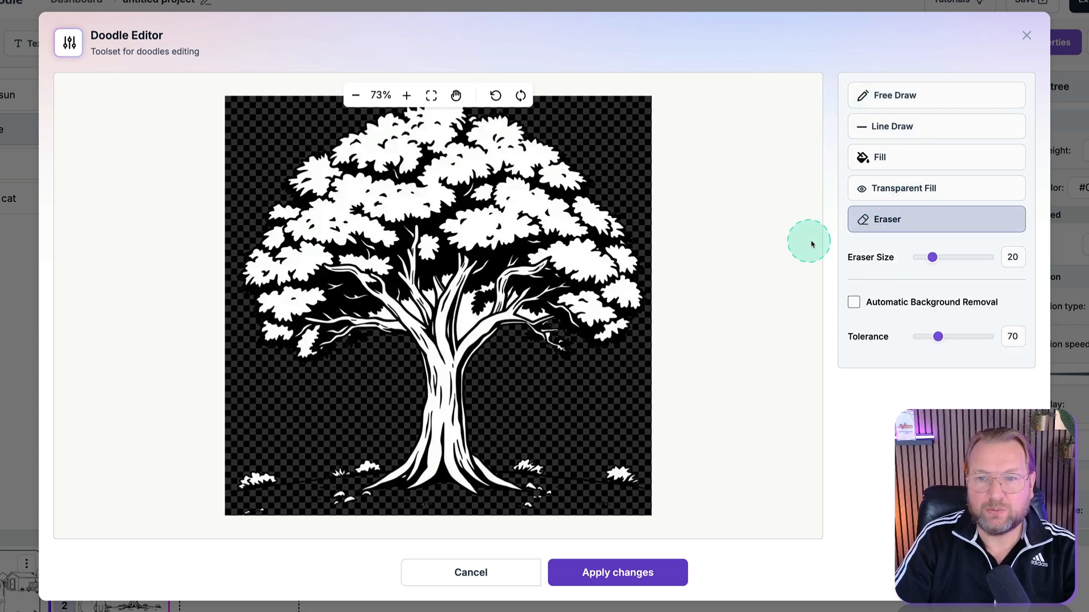
{"action": "left_click", "coordinate": [932, 257]}
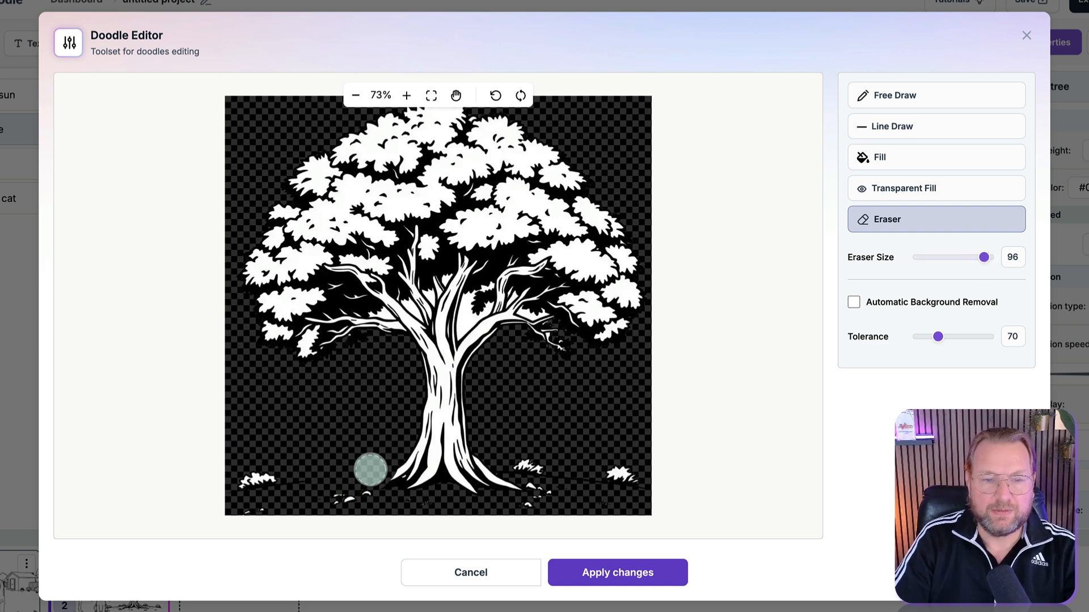
{"action": "left_click_drag", "start_coordinate": [331, 492], "coordinate": [263, 477]}
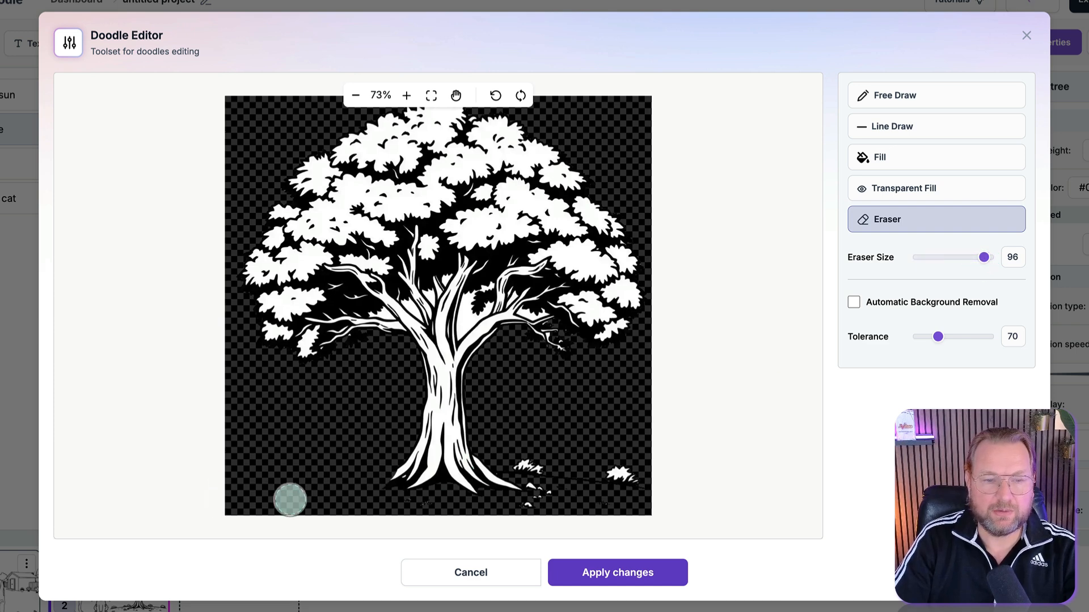
{"action": "left_click_drag", "start_coordinate": [318, 513], "coordinate": [386, 509]}
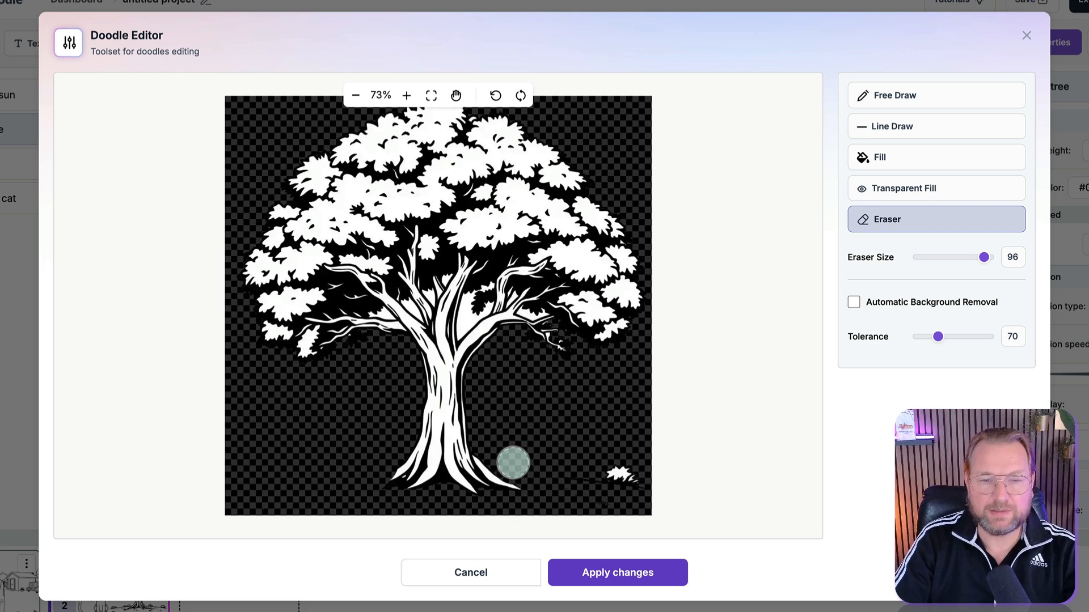
{"action": "left_click_drag", "start_coordinate": [526, 468], "coordinate": [606, 471]}
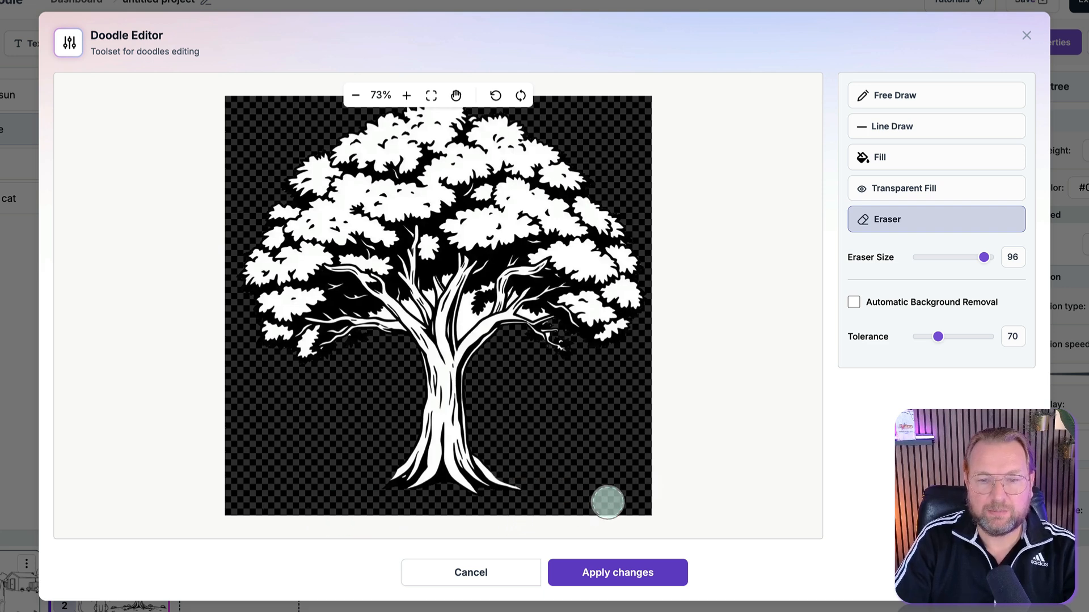
{"action": "left_click", "coordinate": [618, 578]}
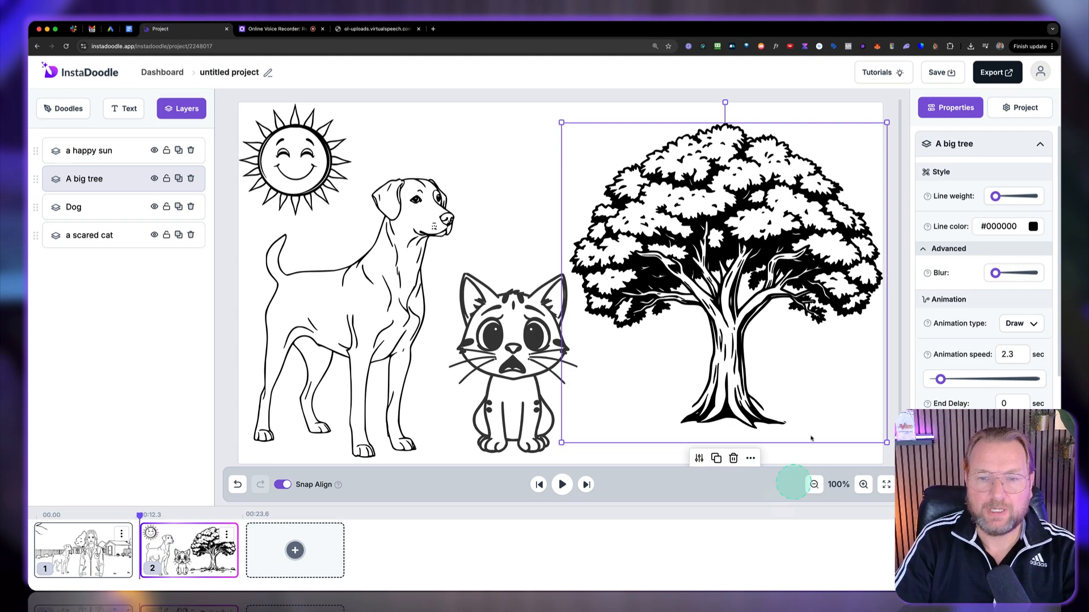
Adjust the big tree's vertical position on slide 2 so it stands slightly higher, clear of the scared cat
{"action": "left_click_drag", "start_coordinate": [736, 382], "coordinate": [732, 399]}
{"action": "left_click", "coordinate": [554, 394]}
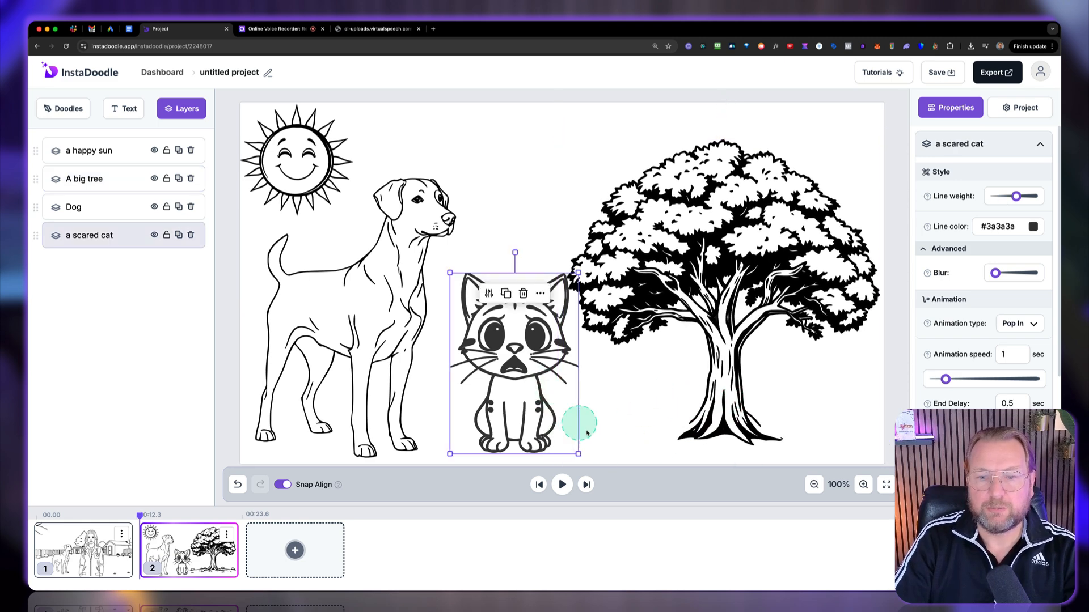
{"action": "left_click_drag", "start_coordinate": [757, 414], "coordinate": [718, 384]}
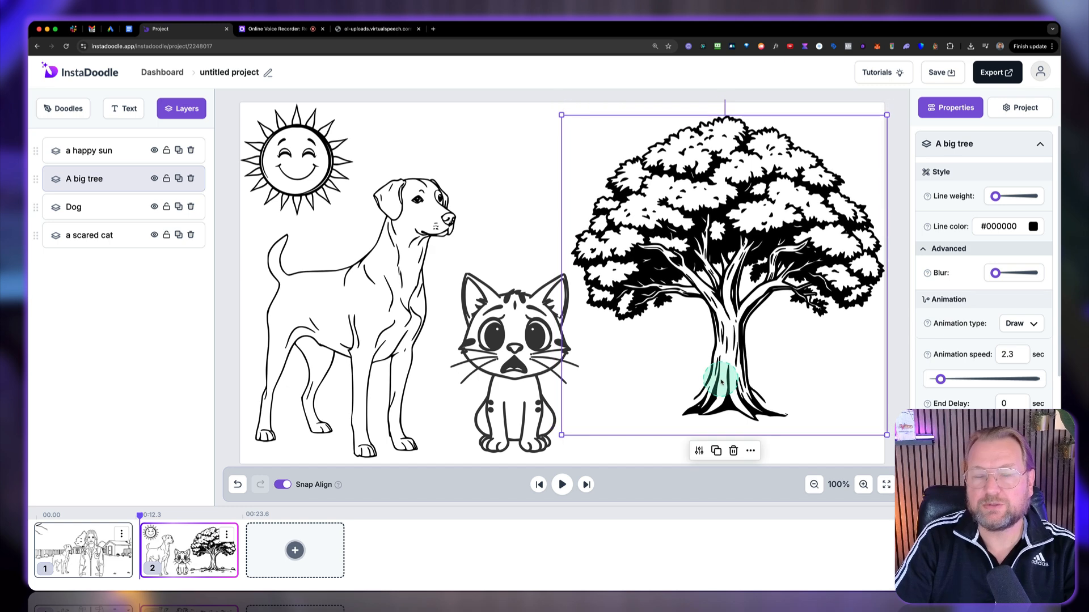
{"action": "left_click", "coordinate": [533, 371]}
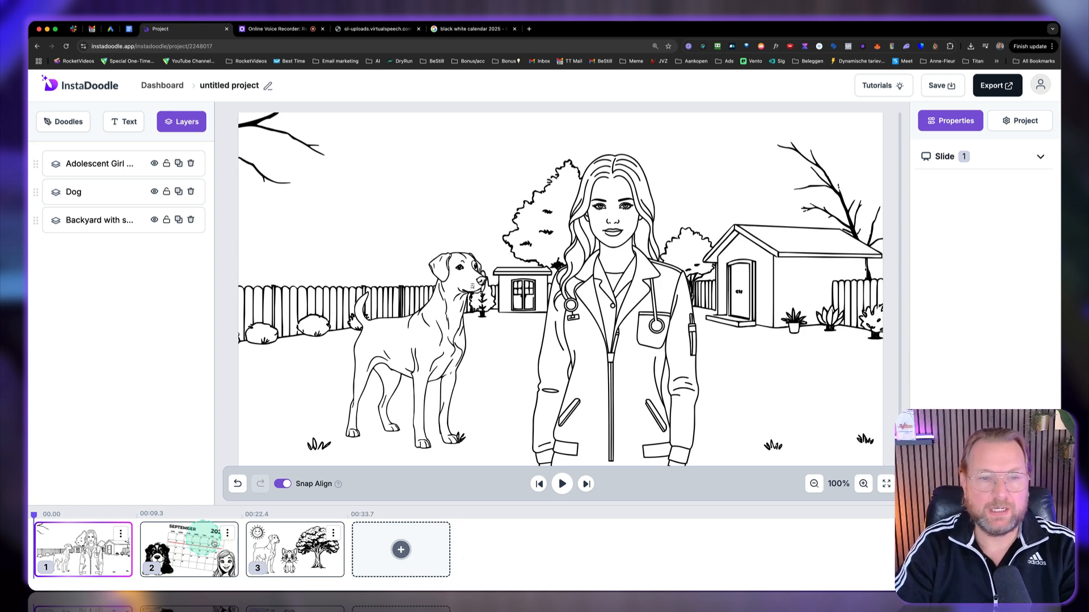
View the September 2025 calendar slide and return to slide 1
{"action": "left_click", "coordinate": [210, 560]}
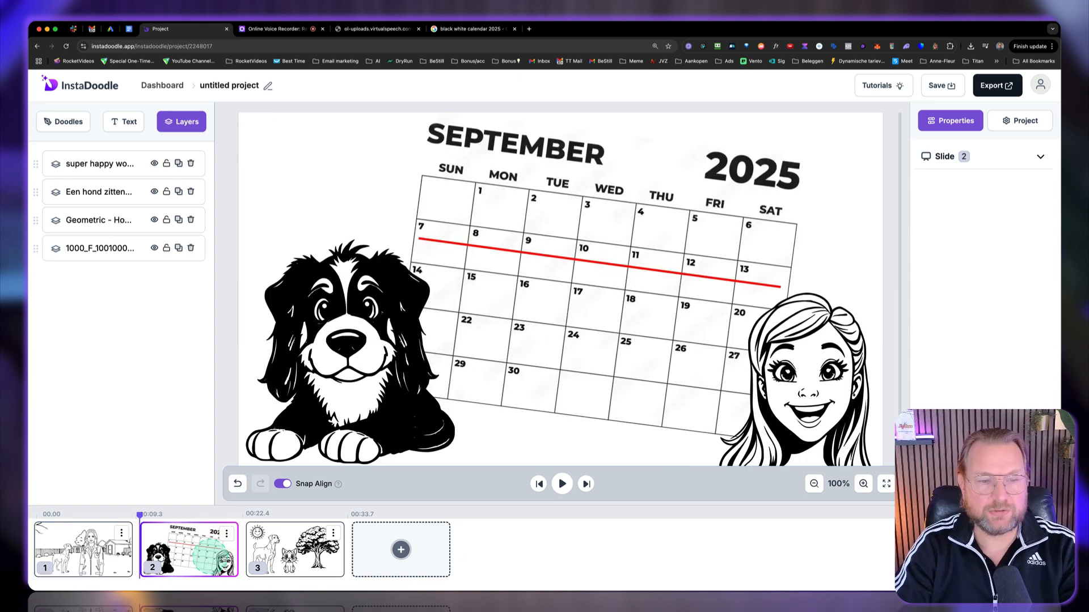
{"action": "left_click", "coordinate": [85, 552]}
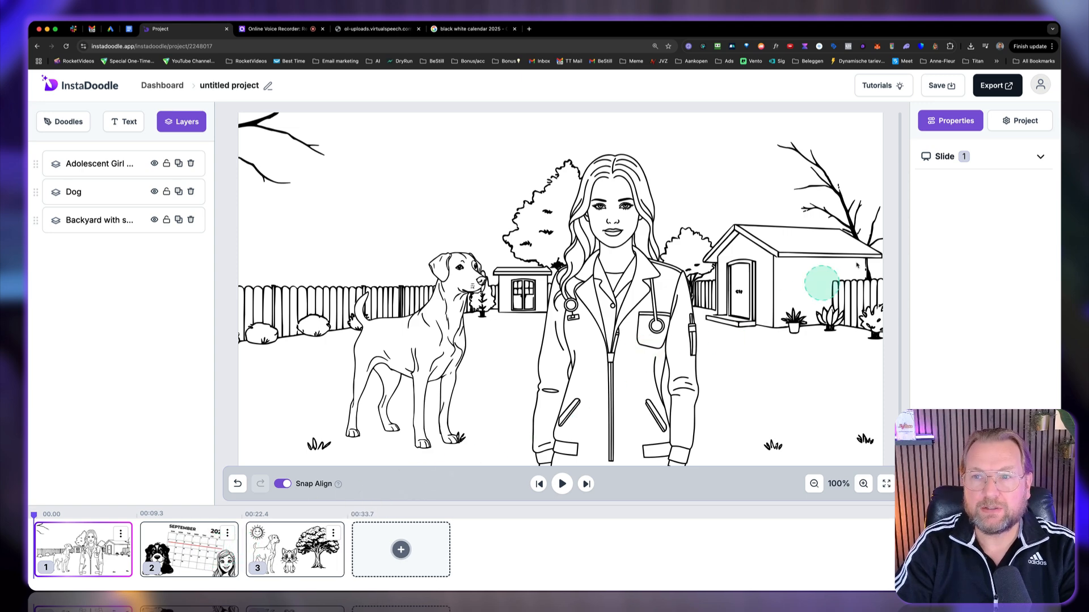
Browse the built-in soundtrack library, preview the Construction track and close the library without adding a soundtrack
{"action": "left_click", "coordinate": [1017, 122]}
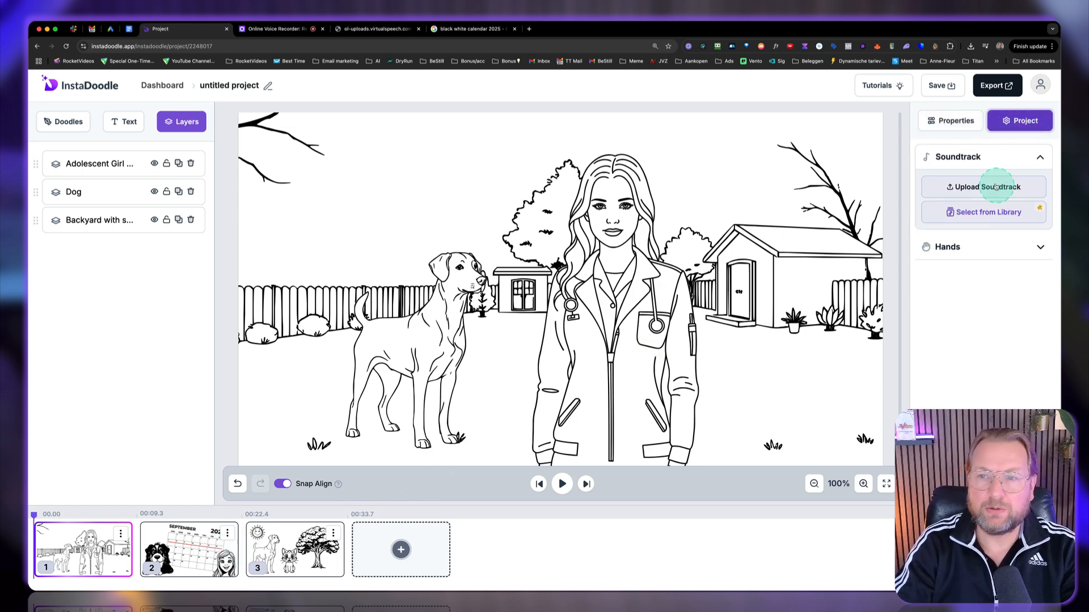
{"action": "left_click", "coordinate": [972, 213]}
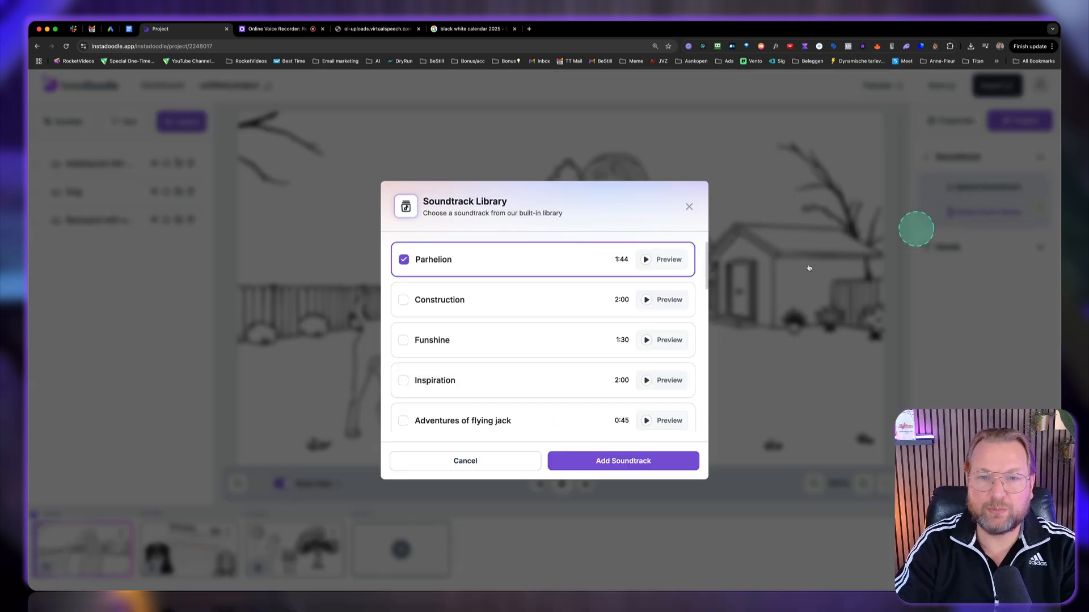
{"action": "scroll", "coordinate": [571, 338], "scroll_direction": "down", "scroll_amount": 5}
{"action": "scroll", "coordinate": [572, 339], "scroll_direction": "down", "scroll_amount": 3}
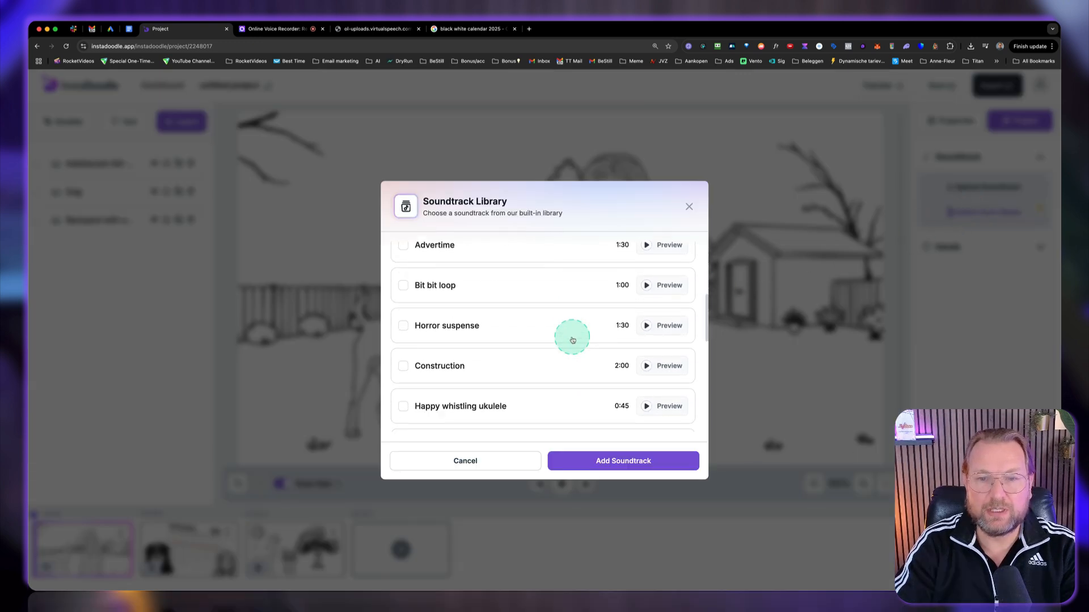
{"action": "scroll", "coordinate": [573, 340], "scroll_direction": "up", "scroll_amount": 8}
{"action": "left_click", "coordinate": [600, 265]}
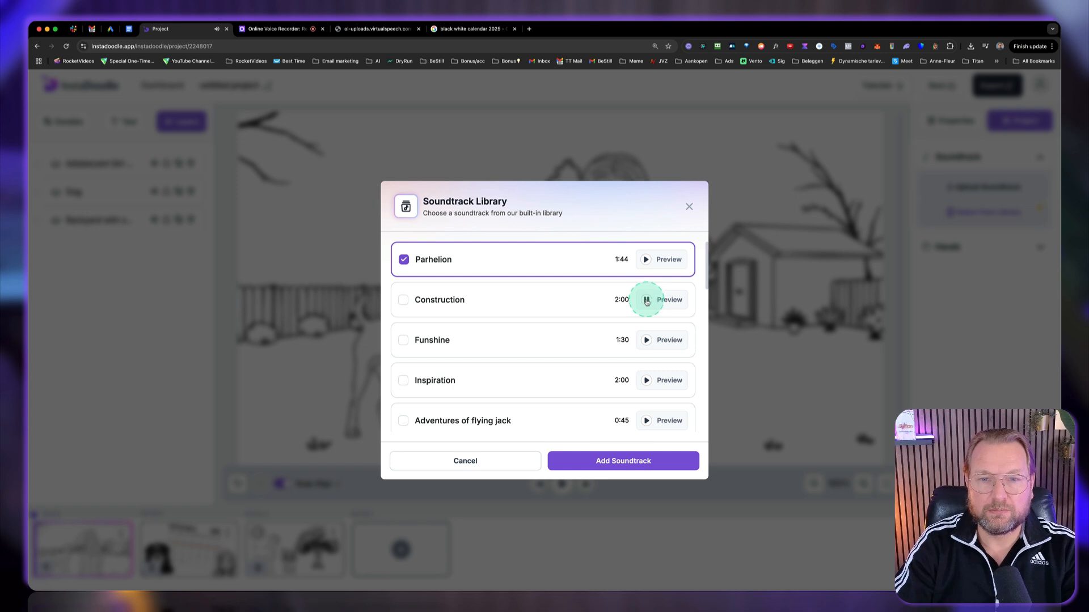
{"action": "left_click", "coordinate": [646, 303]}
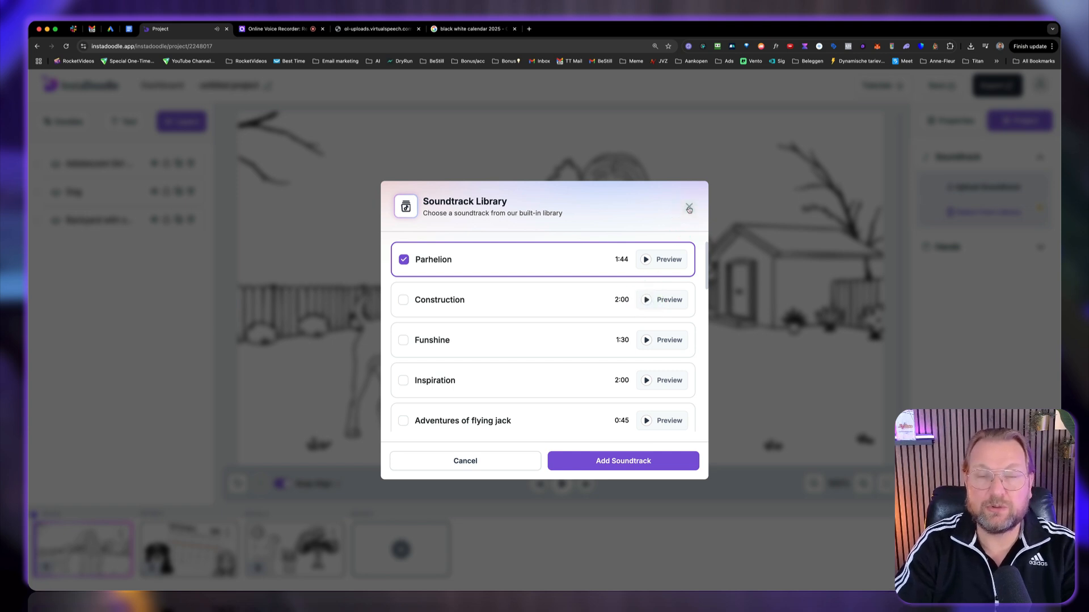
{"action": "left_click", "coordinate": [689, 208]}
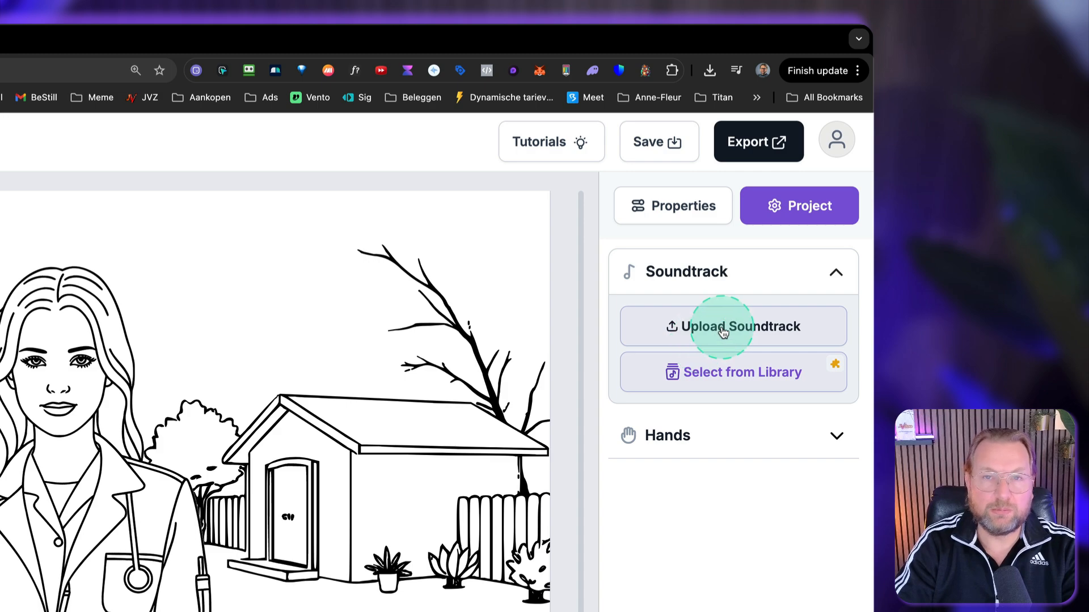
Upload kitchen-dance-soundroll-main-version-33150-02-00.mp3 from the Downloads folder as the project soundtrack
{"action": "left_click", "coordinate": [715, 329]}
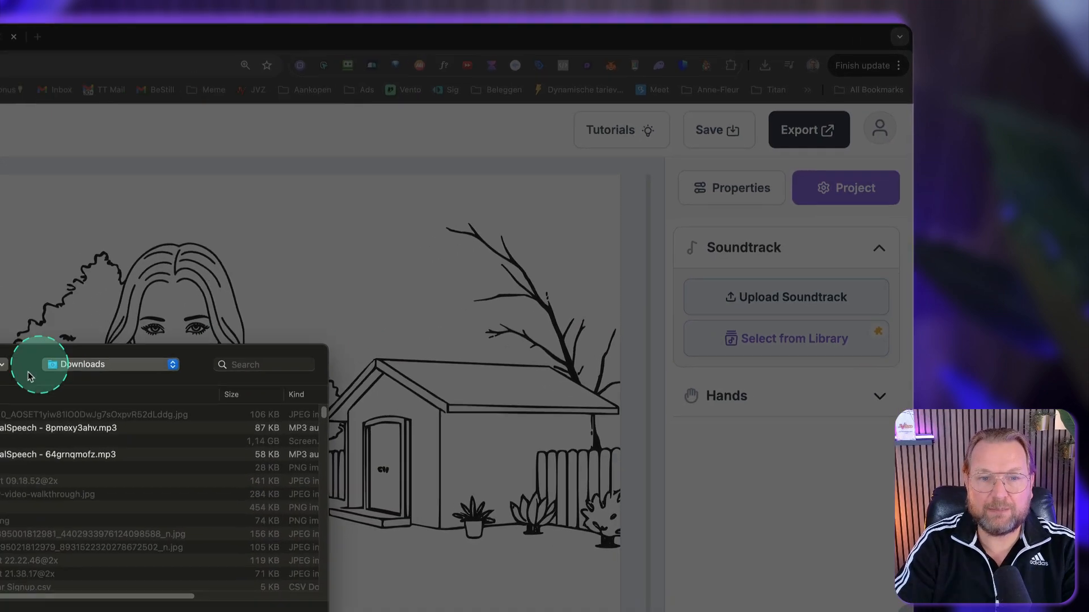
{"action": "left_click", "coordinate": [510, 259]}
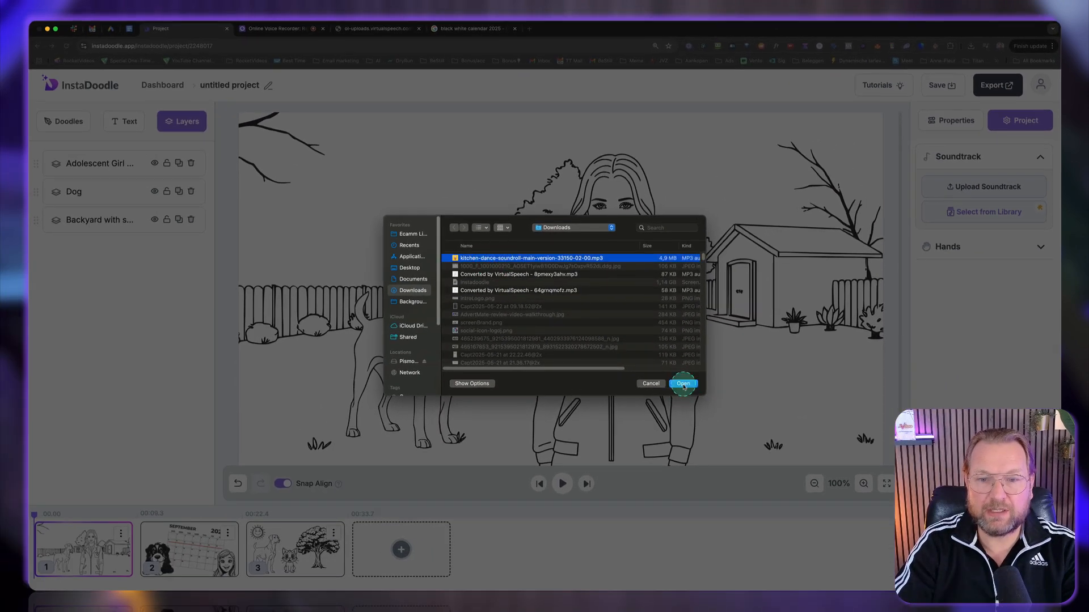
{"action": "left_click", "coordinate": [683, 385]}
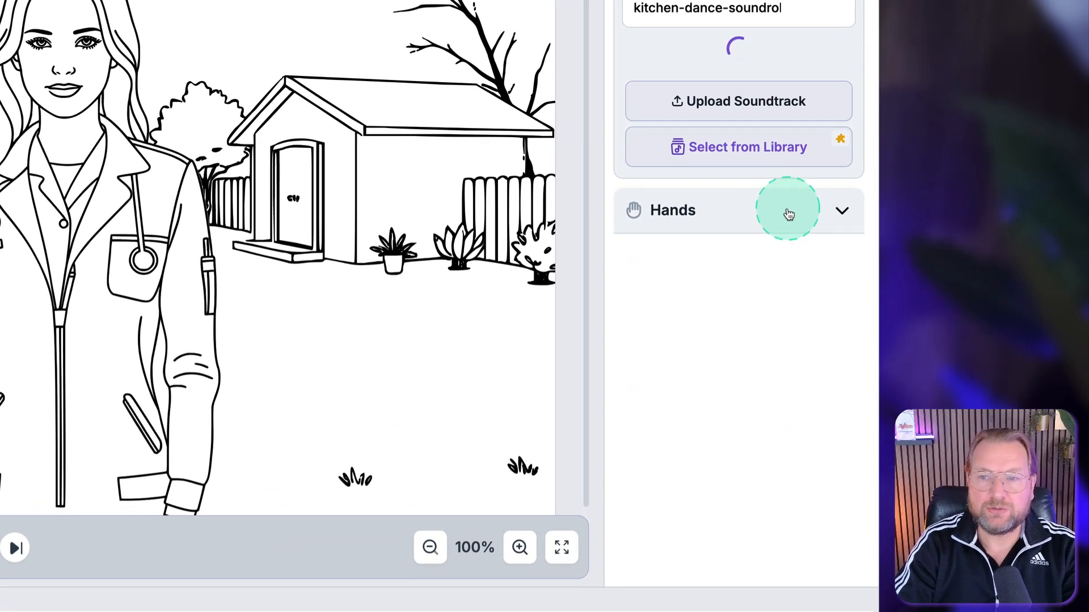
Look through the available drawing hands in the project settings, from the bare hands to No Hand and Witch Hand
{"action": "left_click", "coordinate": [788, 214]}
{"action": "scroll", "coordinate": [746, 340], "scroll_direction": "down", "scroll_amount": 3}
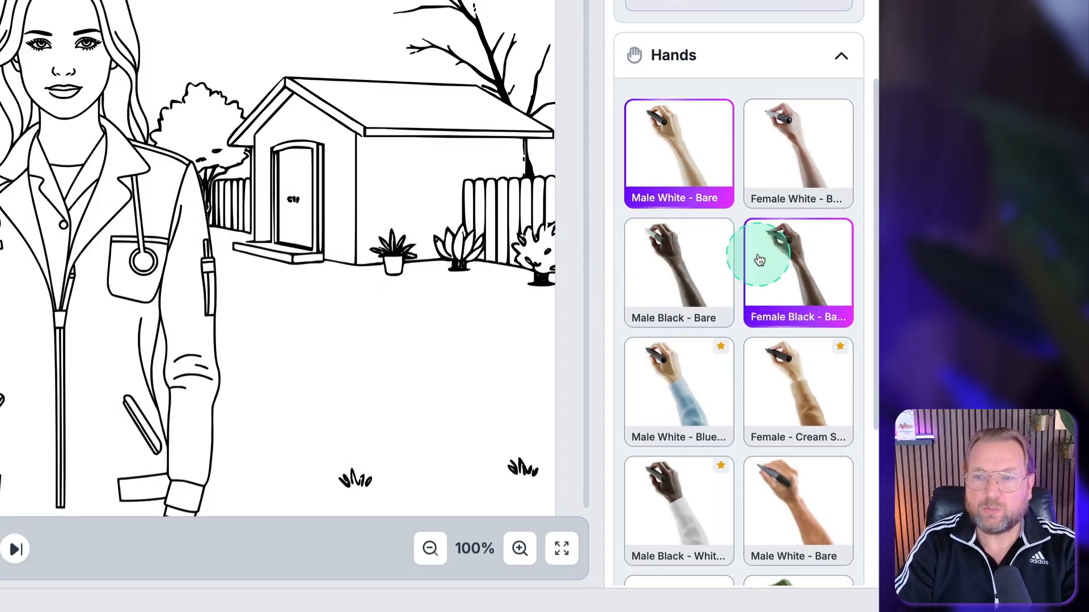
{"action": "scroll", "coordinate": [762, 255], "scroll_direction": "down", "scroll_amount": 2}
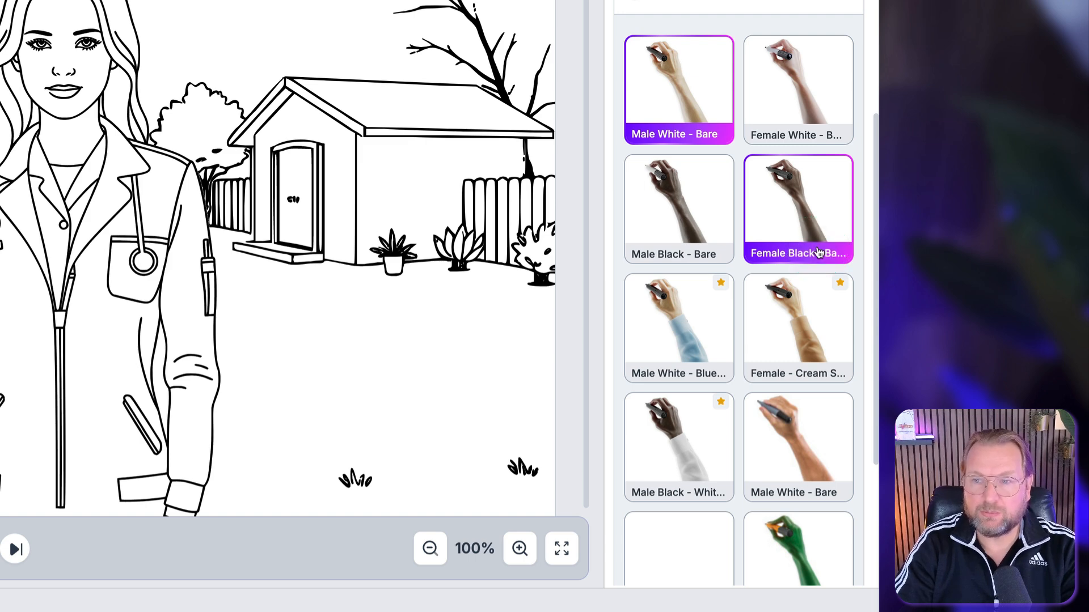
{"action": "scroll", "coordinate": [818, 253], "scroll_direction": "down", "scroll_amount": 5}
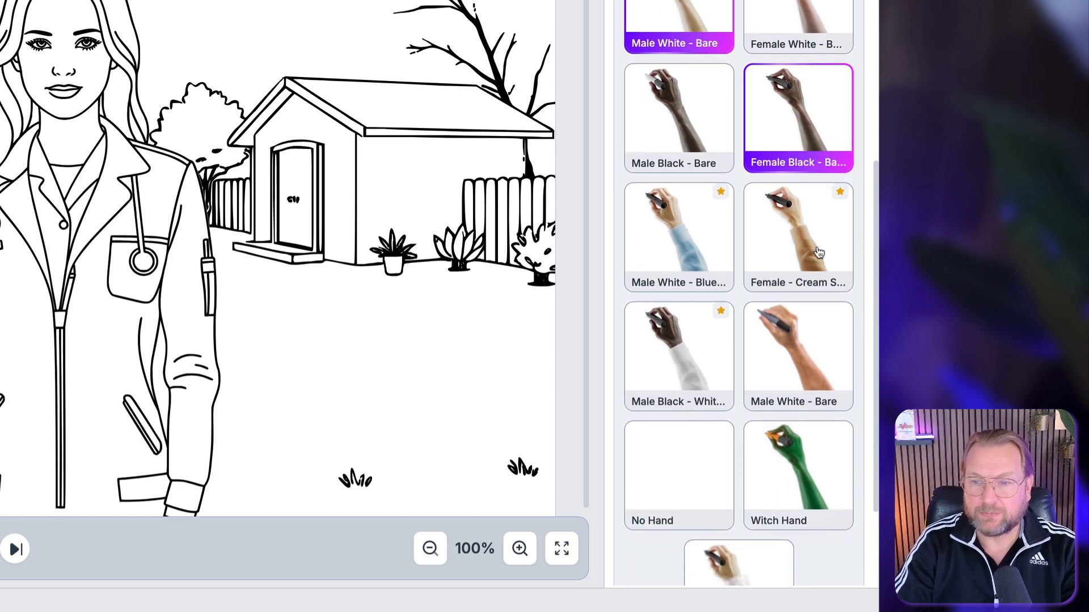
Set the soundtrack volume to 30% and preview the project from slide 1 with the music playing
{"action": "scroll", "coordinate": [819, 253], "scroll_direction": "up", "scroll_amount": 10}
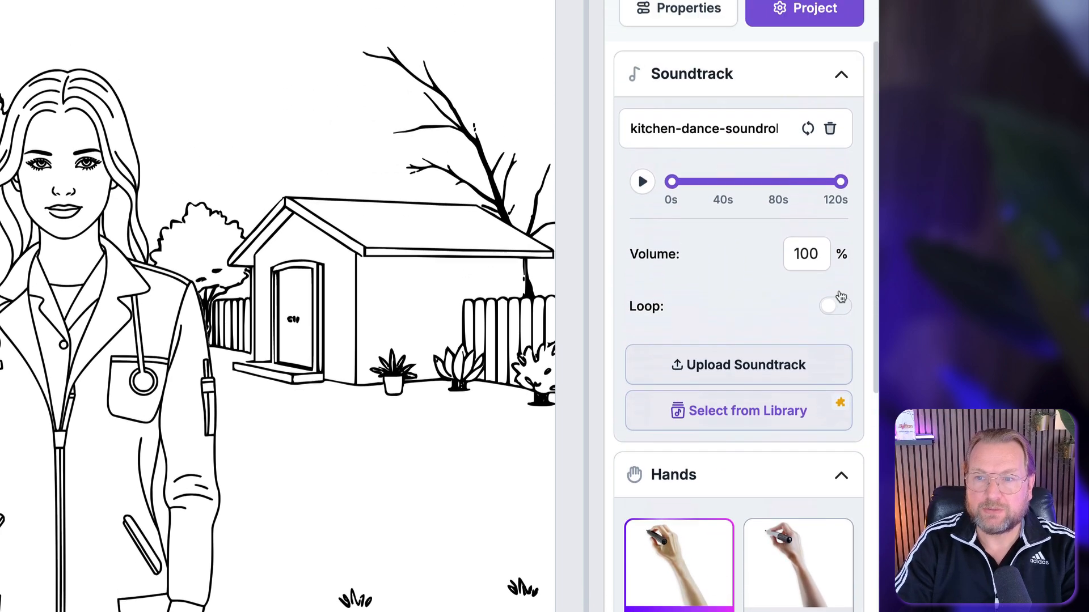
{"action": "left_click", "coordinate": [808, 260]}
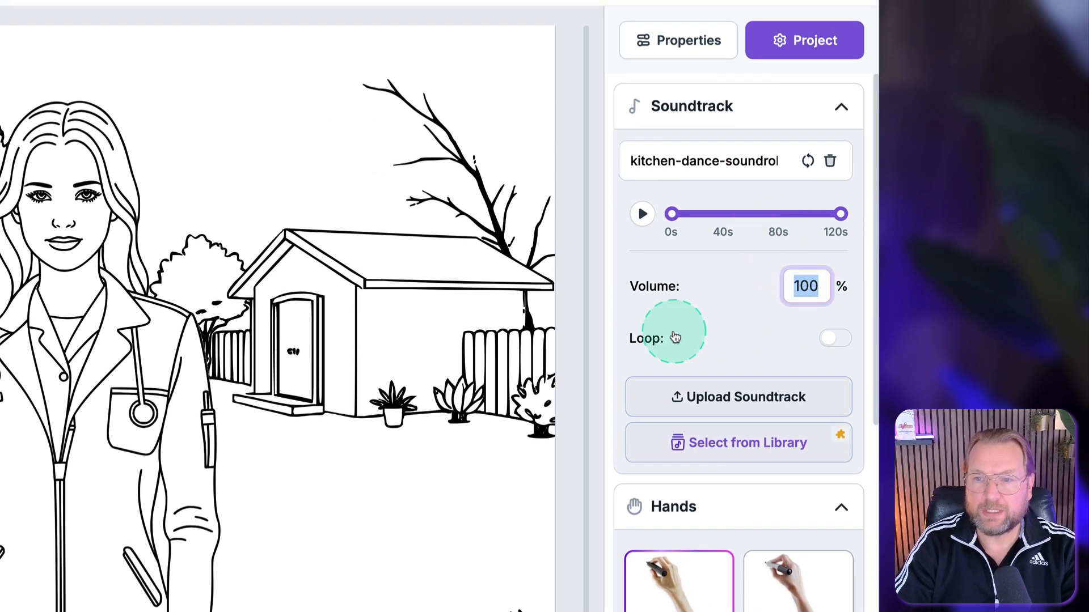
{"action": "type", "text": "30"}
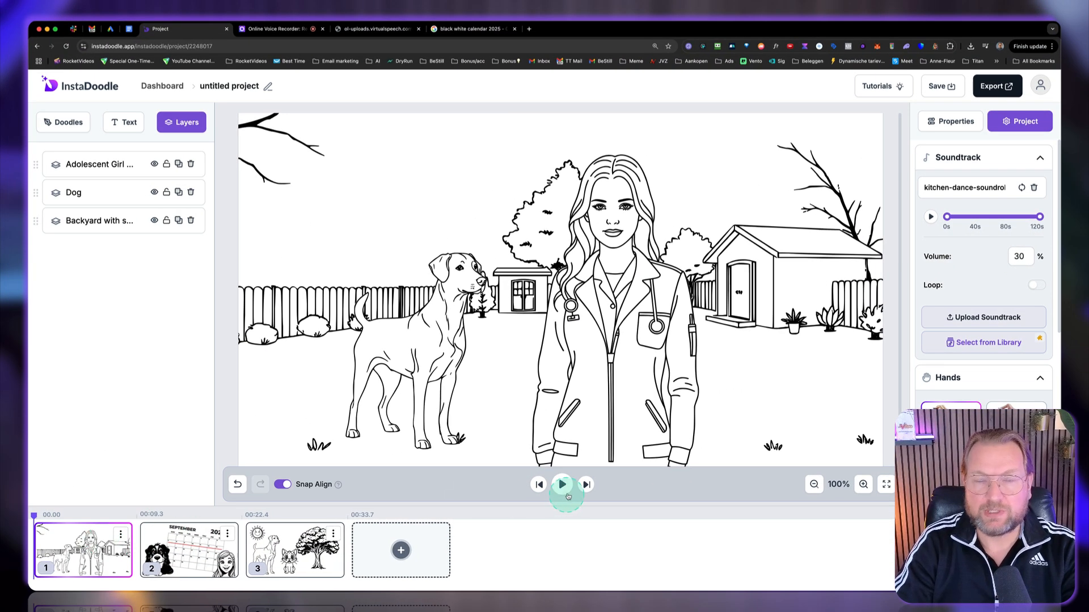
{"action": "left_click", "coordinate": [562, 486]}
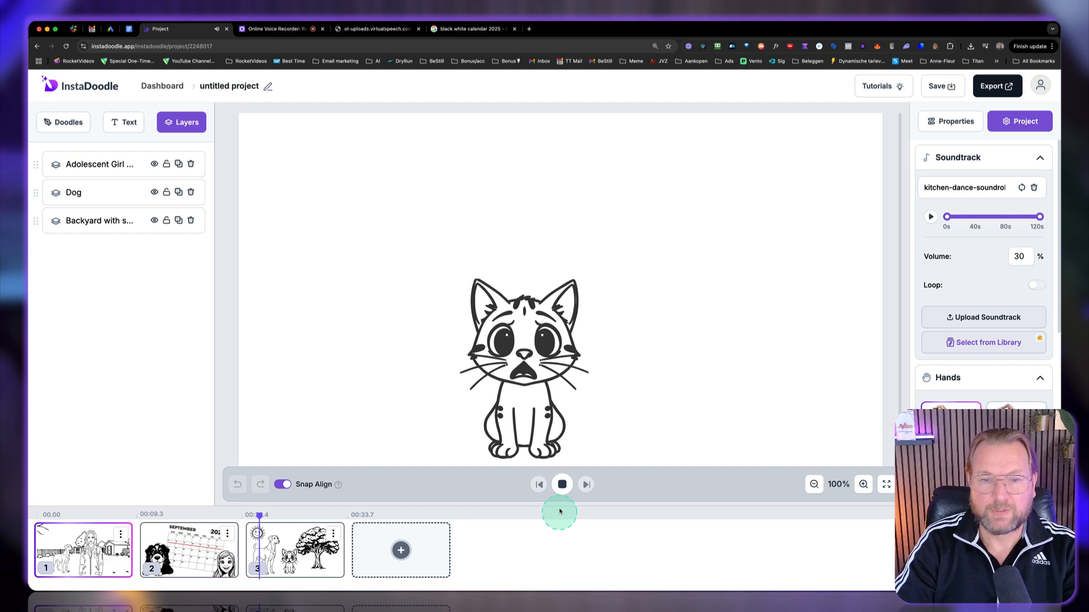
{"action": "left_click", "coordinate": [562, 486]}
{"action": "left_click", "coordinate": [563, 487]}
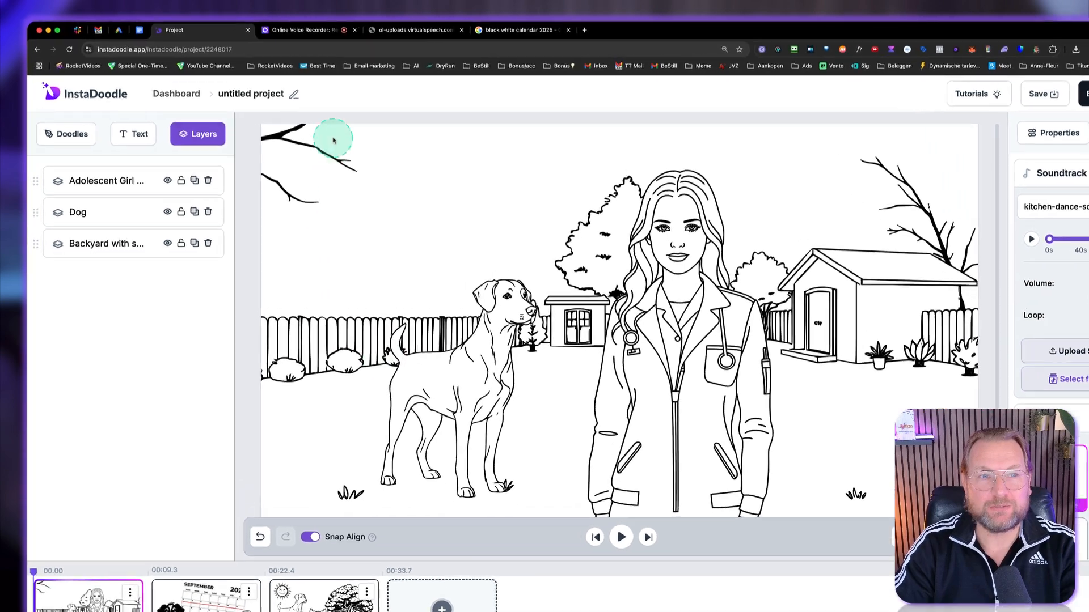
Rename the untitled project as "Dog training"
{"action": "left_click", "coordinate": [262, 86]}
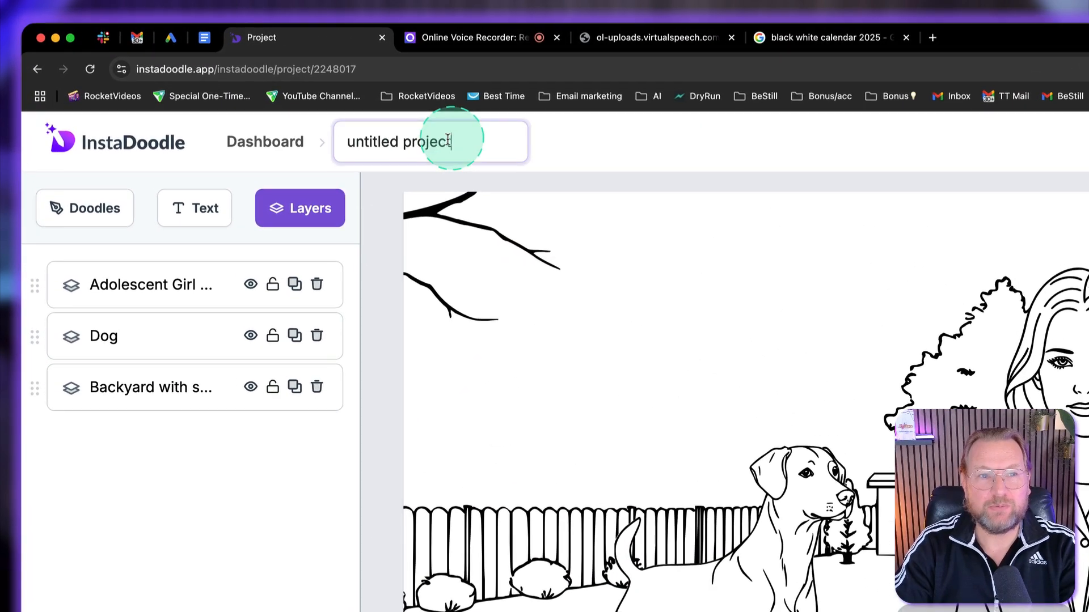
{"action": "triple_click", "coordinate": [418, 147]}
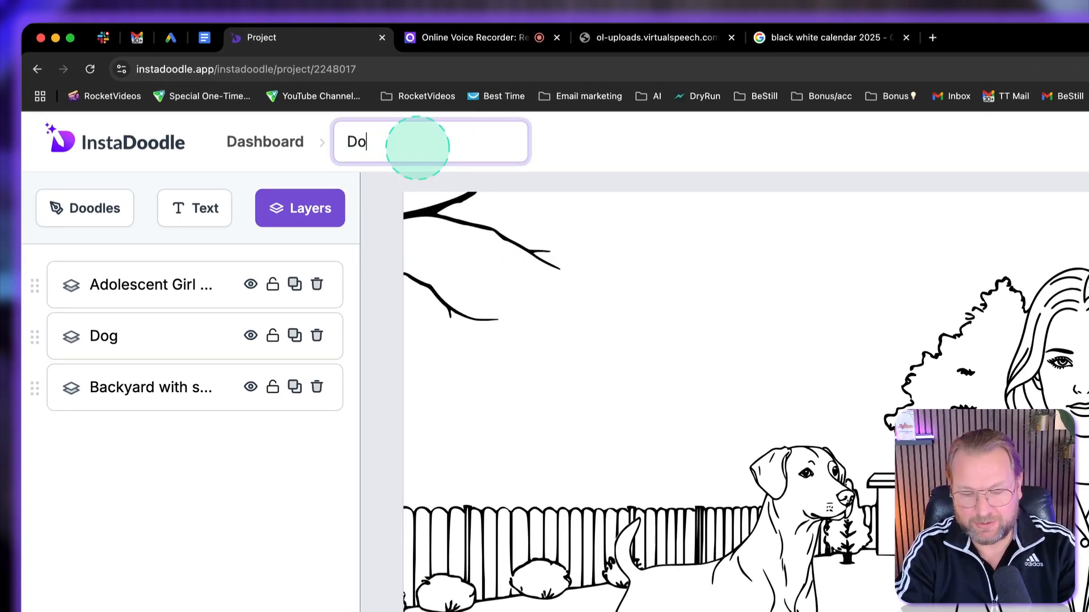
{"action": "type", "text": "Dog training"}
{"action": "key", "text": "Return"}
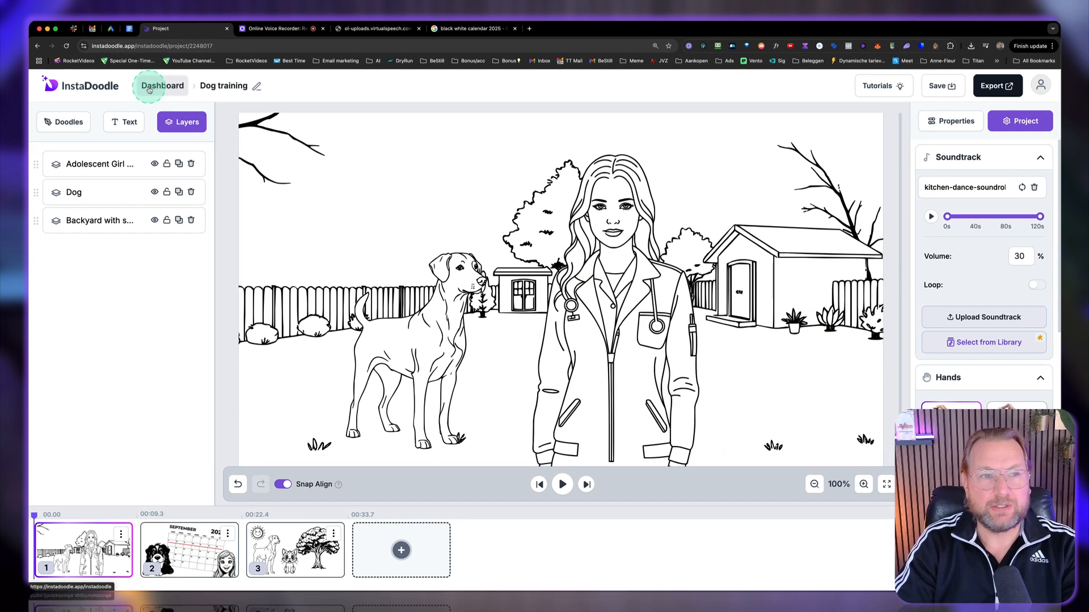
View the resize-and-duplicate formats for the Dog training project on the dashboard, close them without duplicating and reopen the project
{"action": "left_click", "coordinate": [149, 86]}
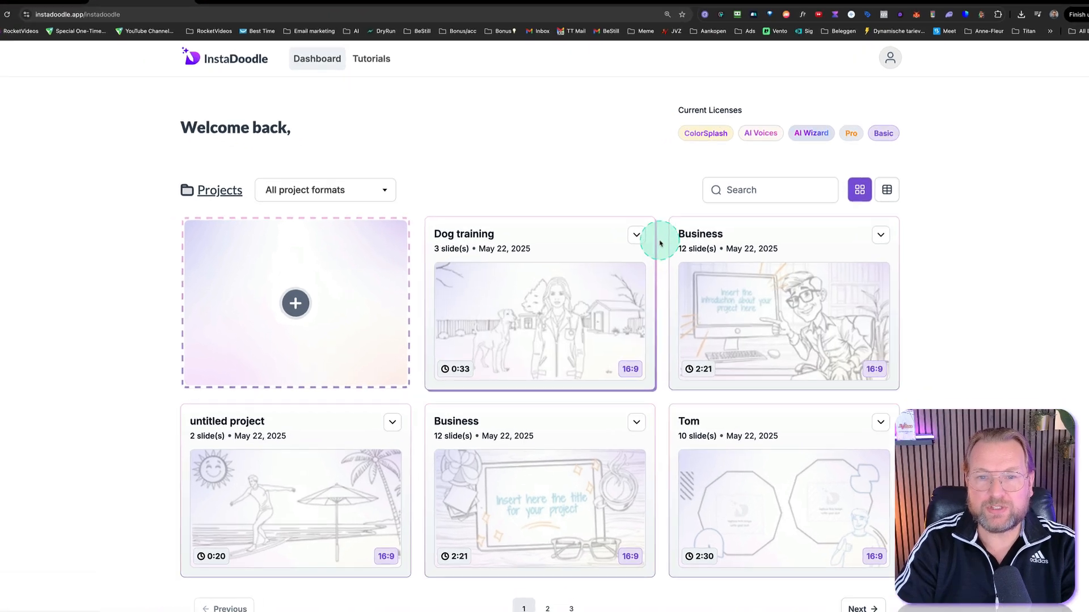
{"action": "left_click", "coordinate": [638, 237]}
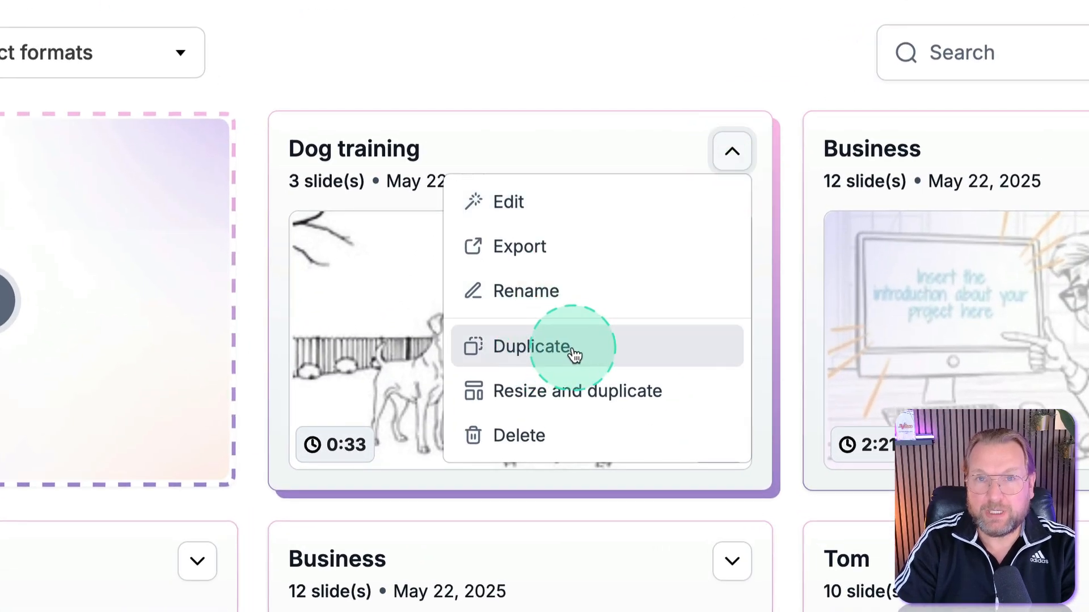
{"action": "left_click", "coordinate": [601, 391]}
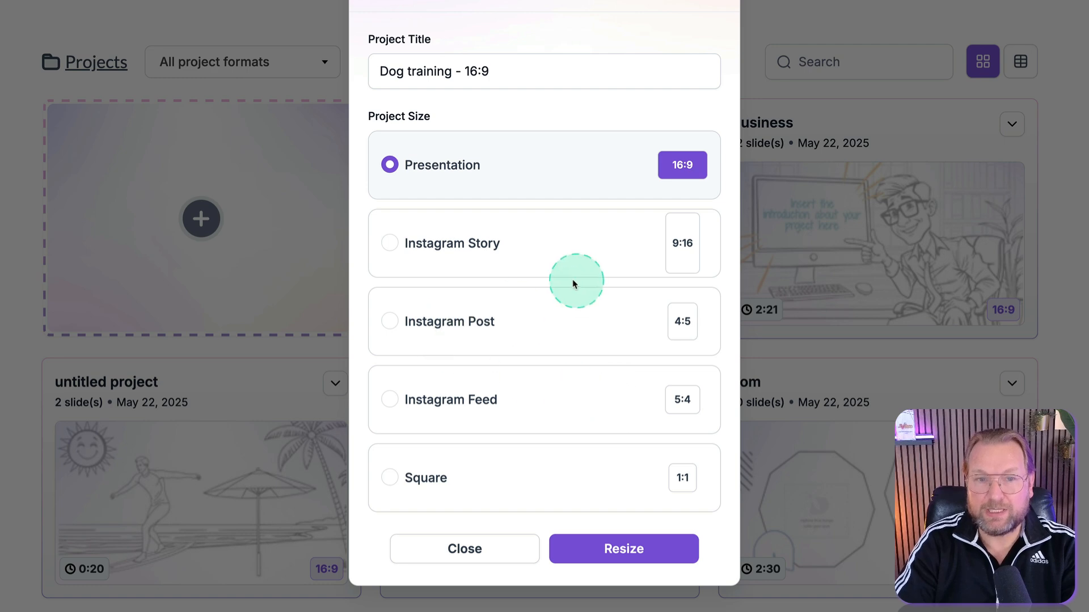
{"action": "left_click", "coordinate": [718, 1]}
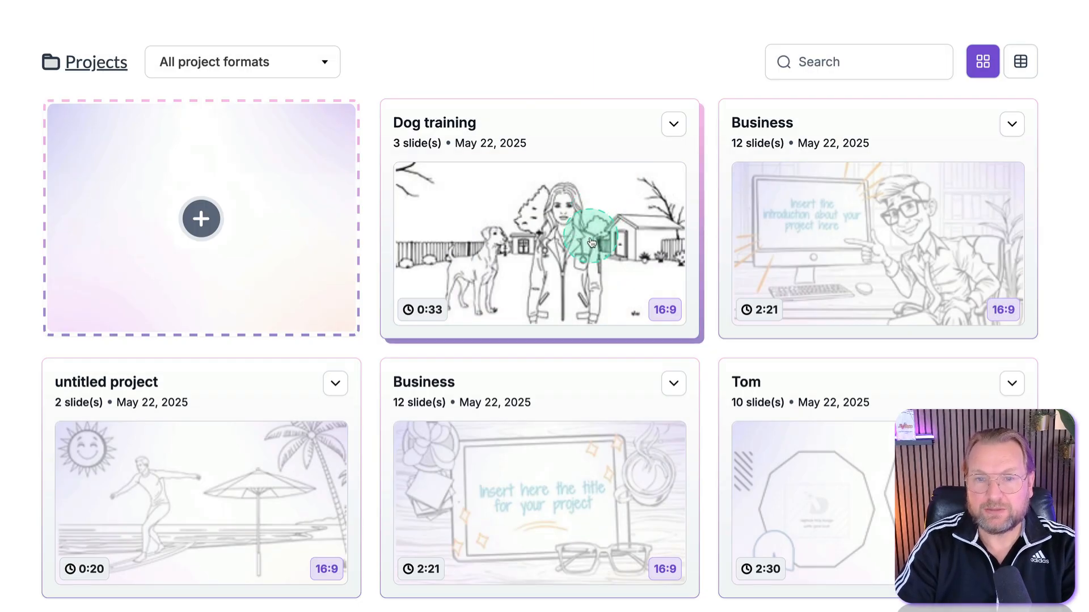
{"action": "left_click", "coordinate": [591, 243]}
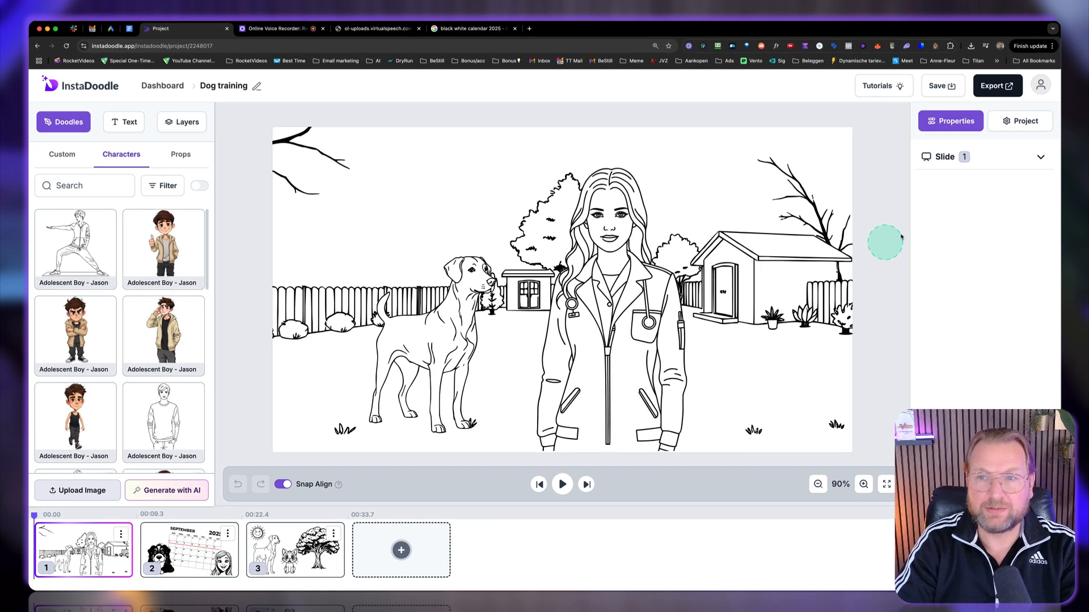
Export the project by starting a 4k render of the video and dismiss the render notice
{"action": "left_click", "coordinate": [1010, 90]}
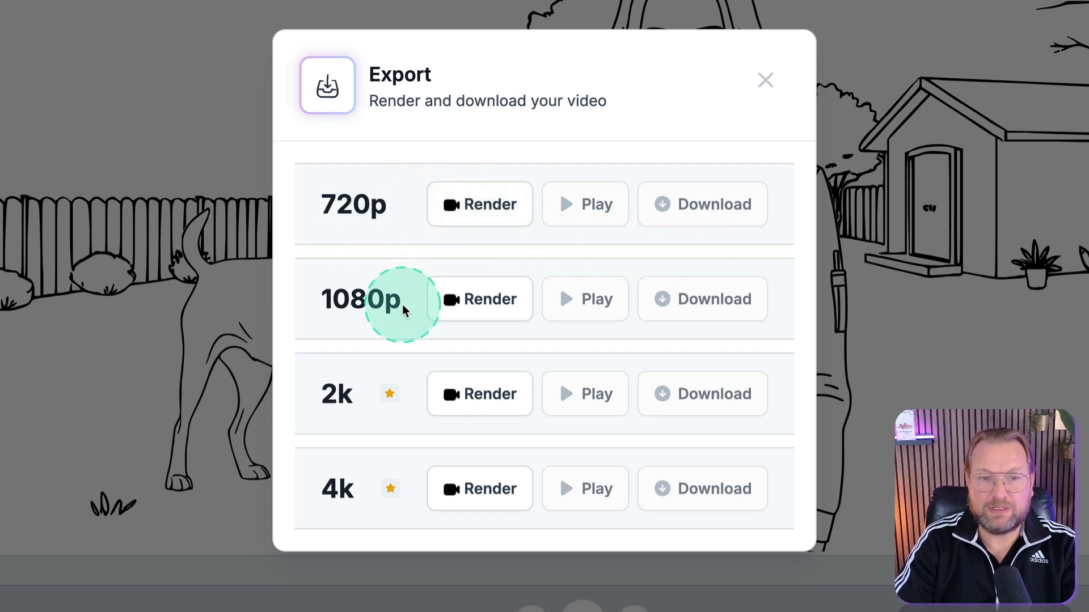
{"action": "mouse_move", "coordinate": [401, 413]}
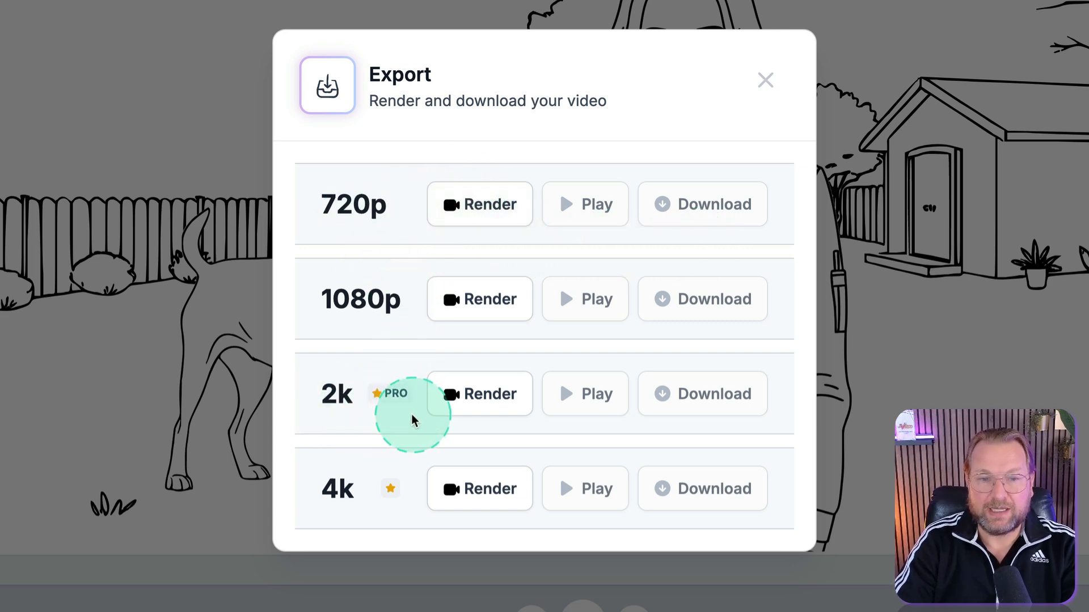
{"action": "mouse_move", "coordinate": [399, 531]}
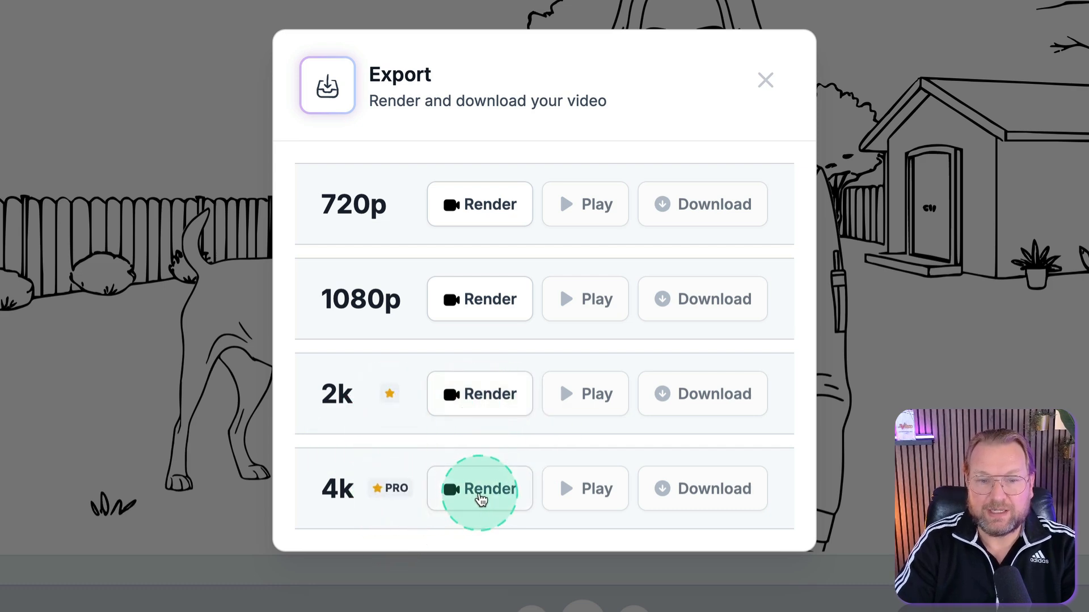
{"action": "left_click", "coordinate": [480, 499]}
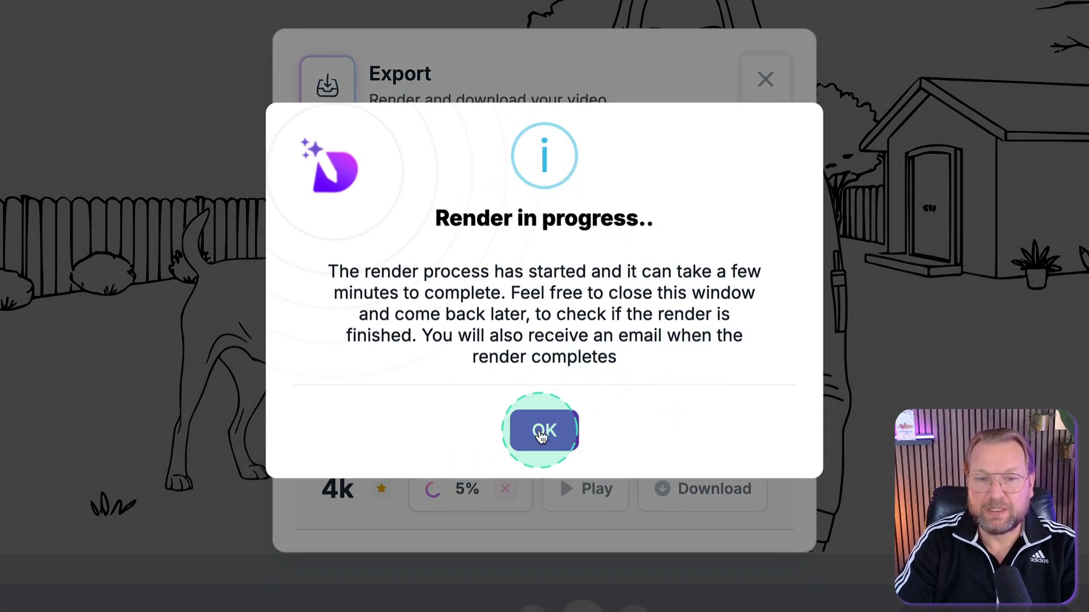
{"action": "left_click", "coordinate": [556, 434]}
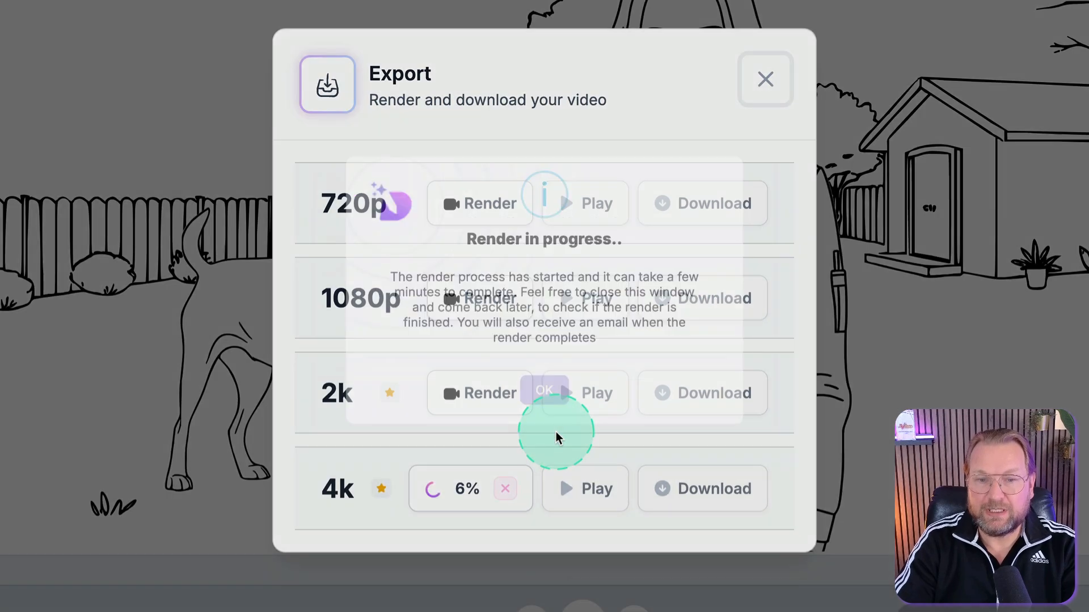